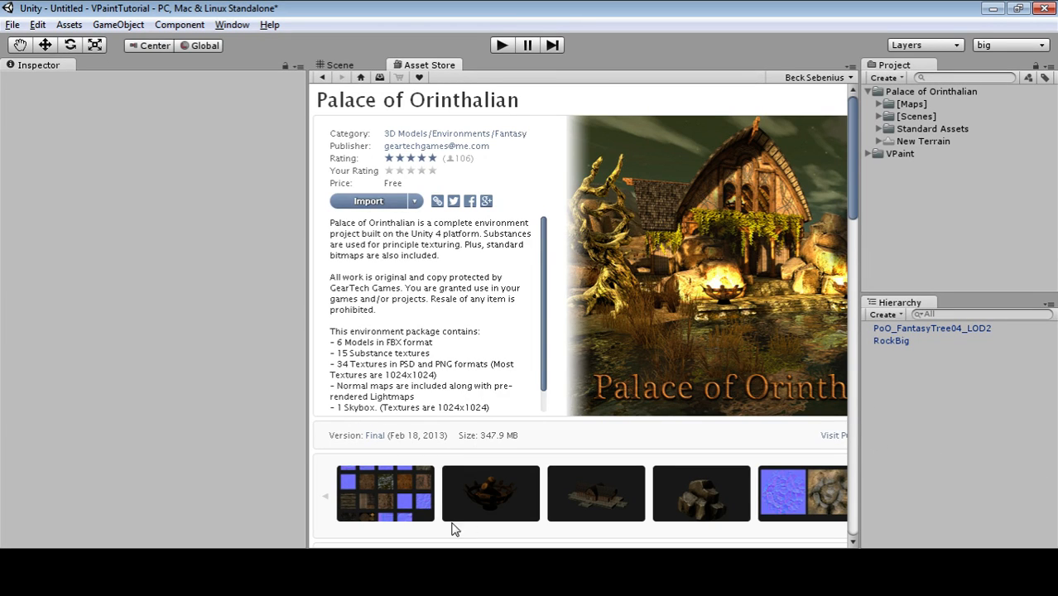
Scroll the Palace of Orinthalian store page, then go to the Scene view and orbit around the dead tree and rock.
{"action": "middle_click_drag", "start_coordinate": [516, 315], "coordinate": [657, 324]}
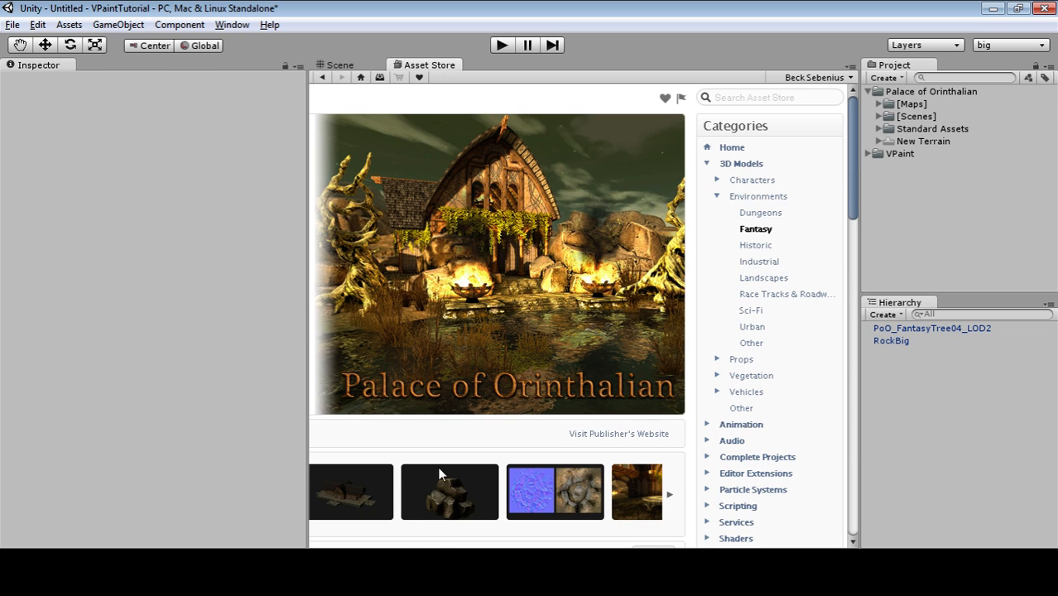
{"action": "mouse_move", "coordinate": [410, 411]}
{"action": "middle_mouse_down"}
{"action": "mouse_move", "coordinate": [329, 430]}
{"action": "mouse_move", "coordinate": [296, 422]}
{"action": "middle_mouse_up"}
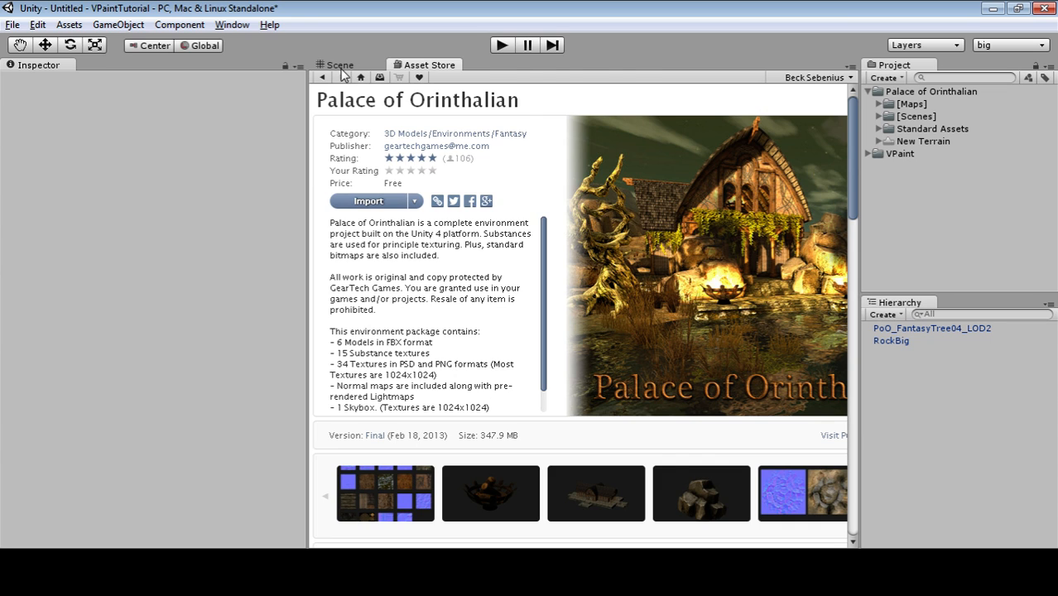
{"action": "left_click", "coordinate": [347, 64]}
{"action": "left_click_drag", "start_coordinate": [752, 396], "coordinate": [618, 436], "text": "alt"}
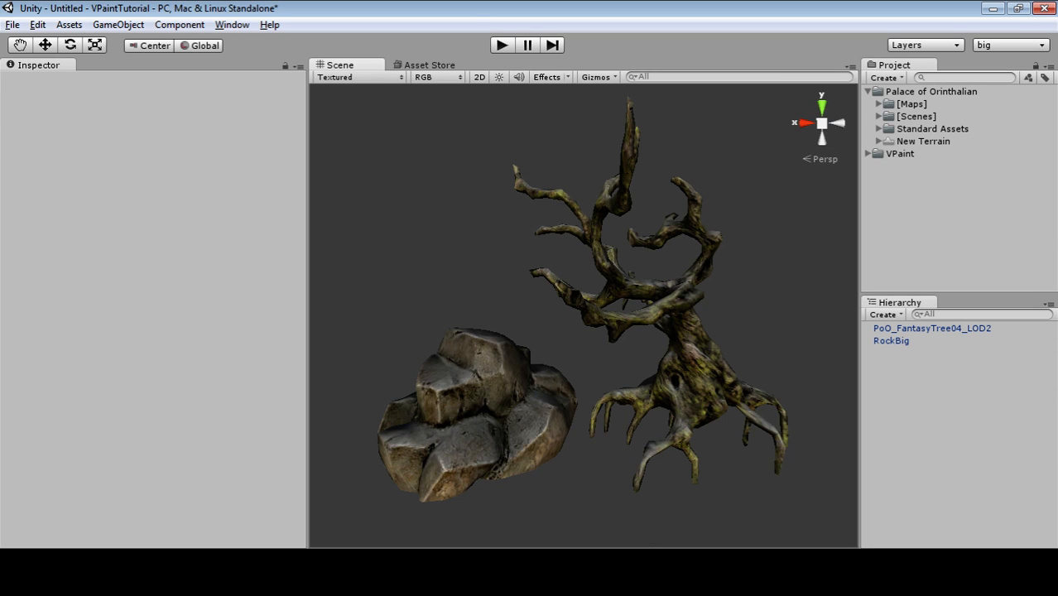
Orbit the view and select RockBig in the Hierarchy.
{"action": "mouse_move", "coordinate": [734, 500]}
{"action": "left_mouse_down", "text": "alt"}
{"action": "mouse_move", "coordinate": [749, 429]}
{"action": "mouse_move", "coordinate": [739, 516]}
{"action": "left_mouse_up", "text": "alt"}
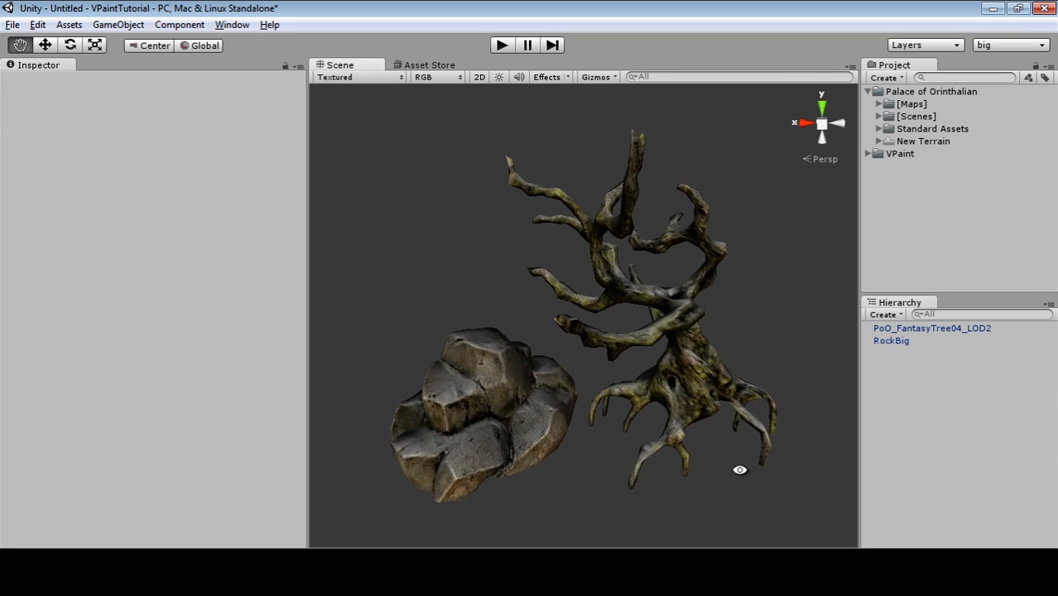
{"action": "left_click_drag", "start_coordinate": [739, 467], "coordinate": [746, 436], "text": "alt"}
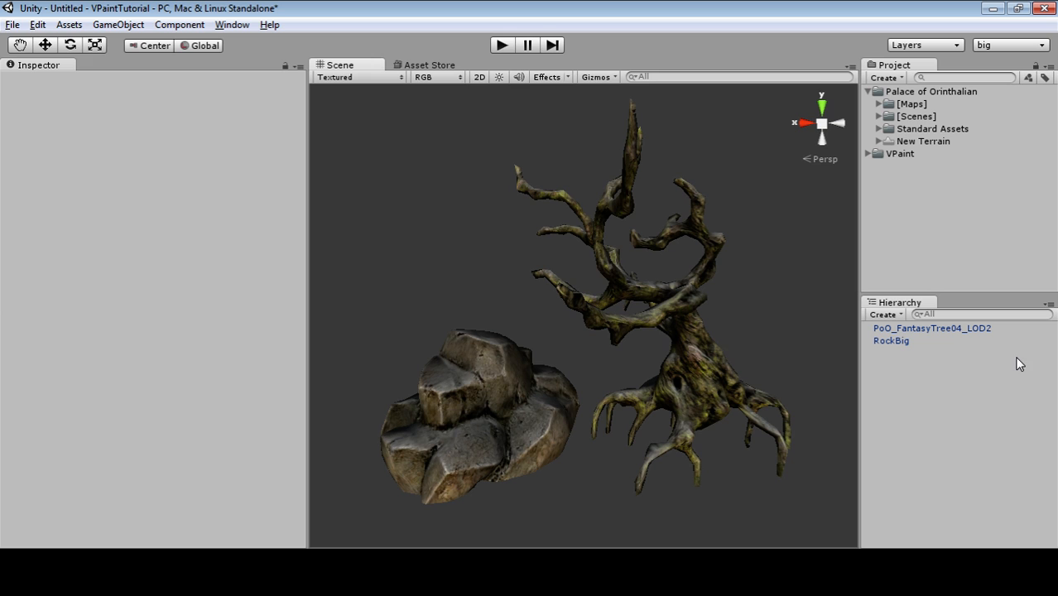
{"action": "left_click", "coordinate": [933, 341]}
{"action": "left_click", "coordinate": [936, 328]}
{"action": "left_click", "coordinate": [936, 341]}
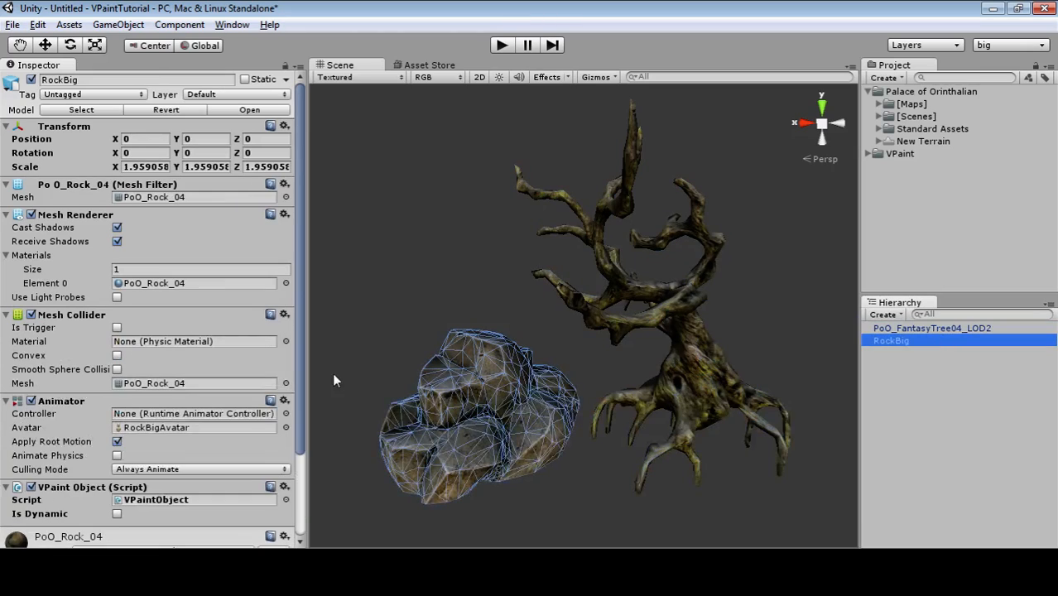
Locate RockBig's PoO_Rock_04 material and confirm it uses the VPaint/Lit/VertexColors*Diffuse shader.
{"action": "left_click", "coordinate": [179, 283]}
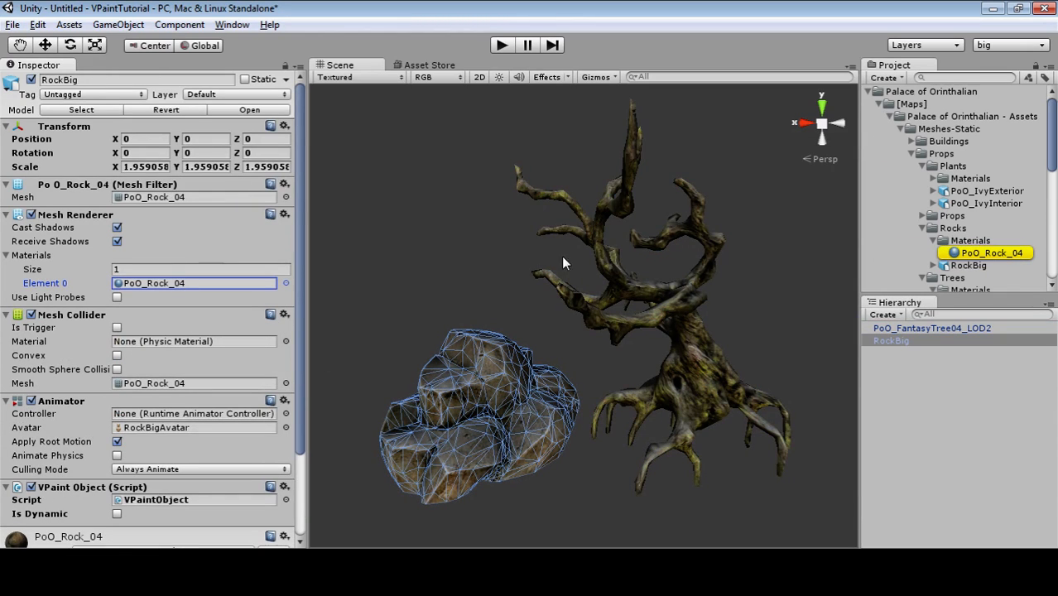
{"action": "left_click", "coordinate": [979, 254]}
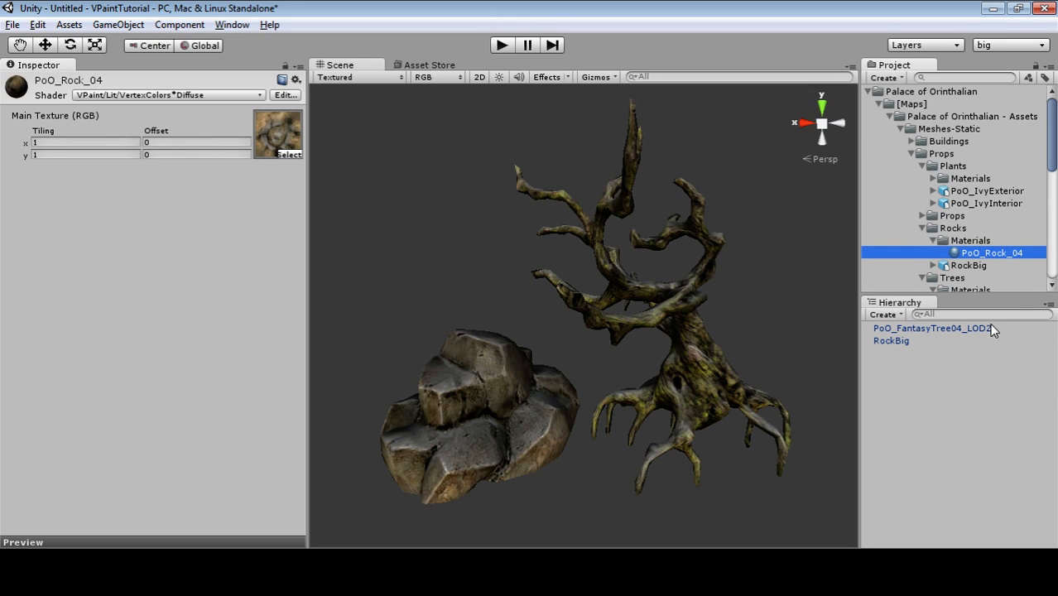
{"action": "left_click", "coordinate": [195, 221]}
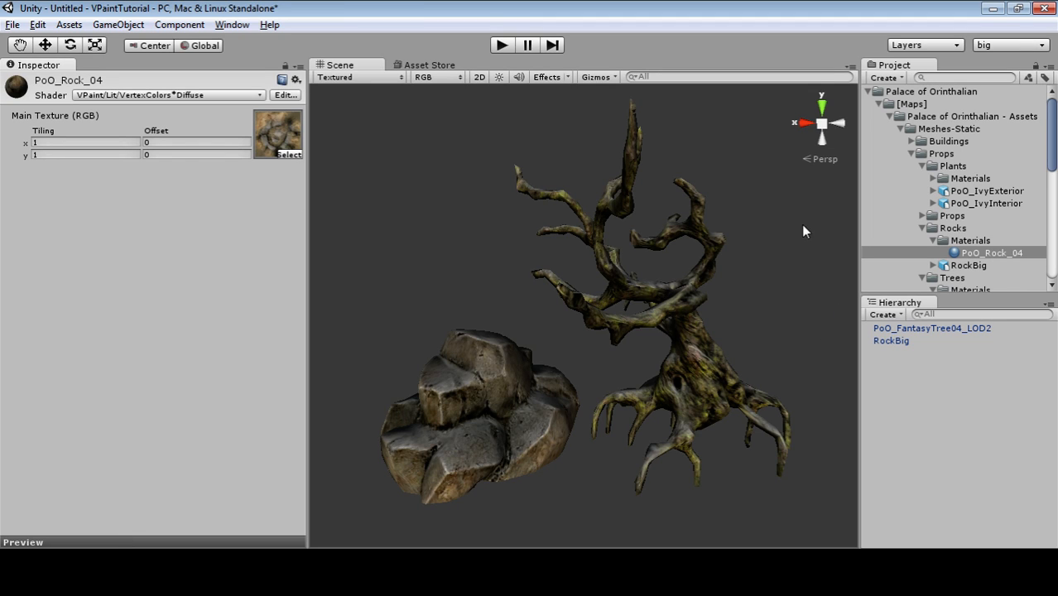
{"action": "left_click", "coordinate": [866, 400]}
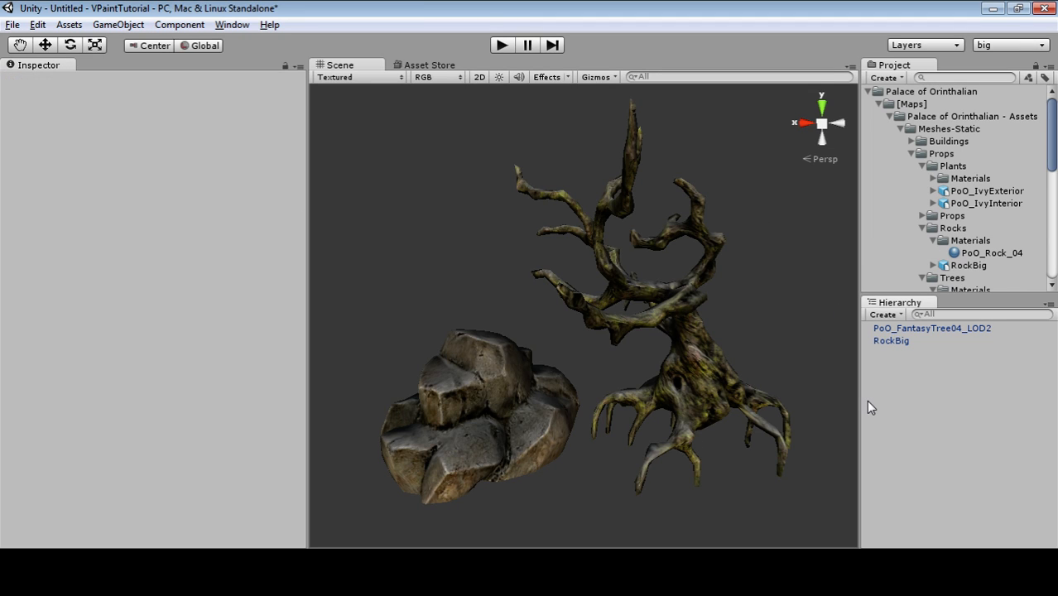
{"action": "left_click", "coordinate": [908, 343]}
{"action": "left_click", "coordinate": [921, 424]}
{"action": "left_click", "coordinate": [892, 341]}
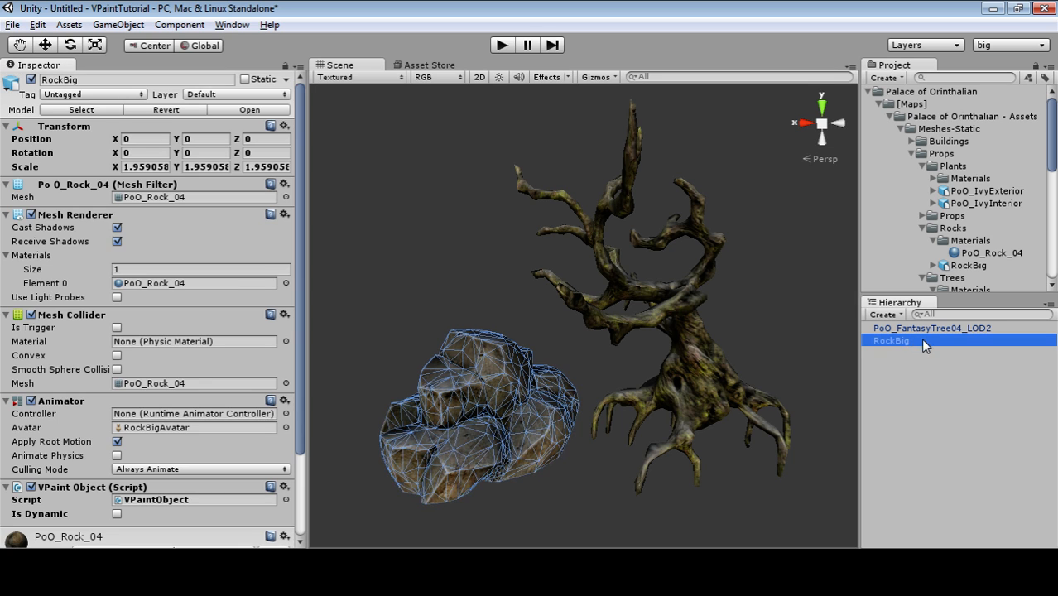
With RockBig and the dead tree selected, create a New VPaint Group from GameObject > VPaint.
{"action": "left_click", "coordinate": [926, 329], "text": "shift"}
{"action": "mouse_move", "coordinate": [543, 340]}
{"action": "left_mouse_down", "text": "alt"}
{"action": "mouse_move", "coordinate": [576, 360]}
{"action": "mouse_move", "coordinate": [590, 393]}
{"action": "mouse_move", "coordinate": [557, 328]}
{"action": "left_mouse_up", "text": "alt"}
{"action": "left_click", "coordinate": [118, 25]}
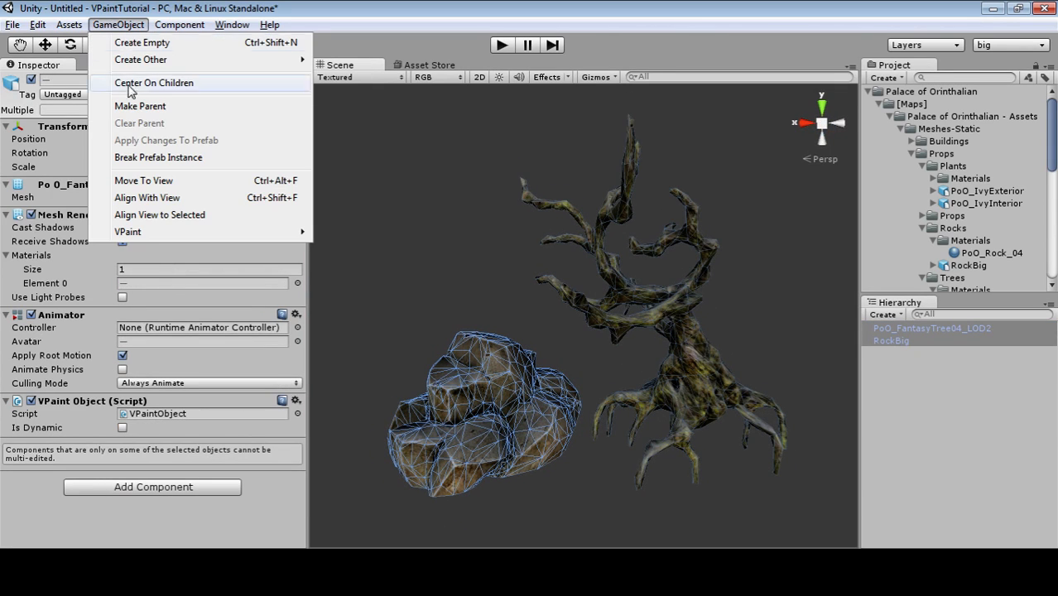
{"action": "mouse_move", "coordinate": [160, 240]}
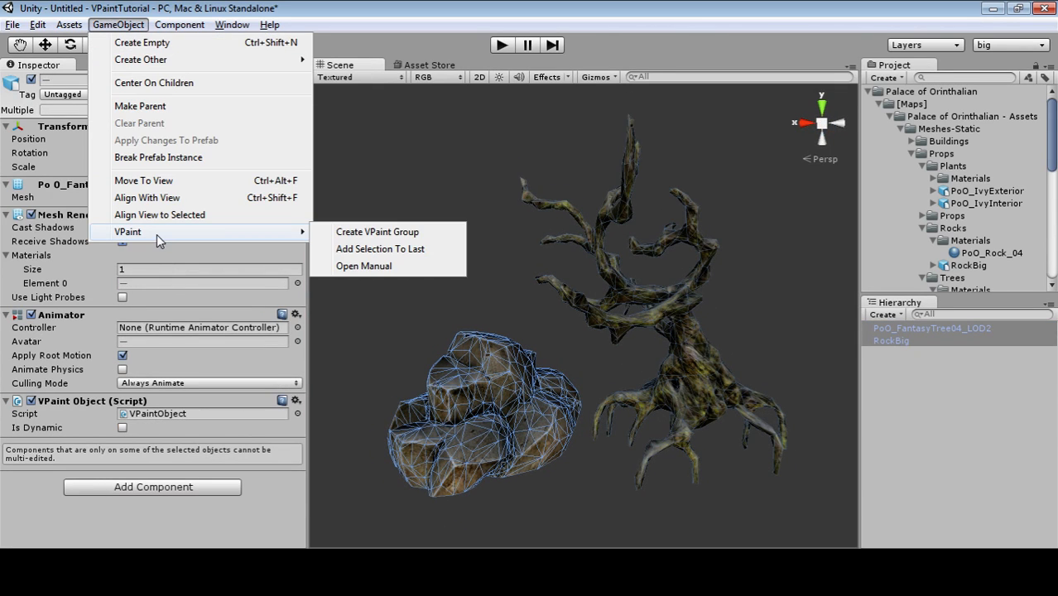
{"action": "left_click", "coordinate": [355, 235]}
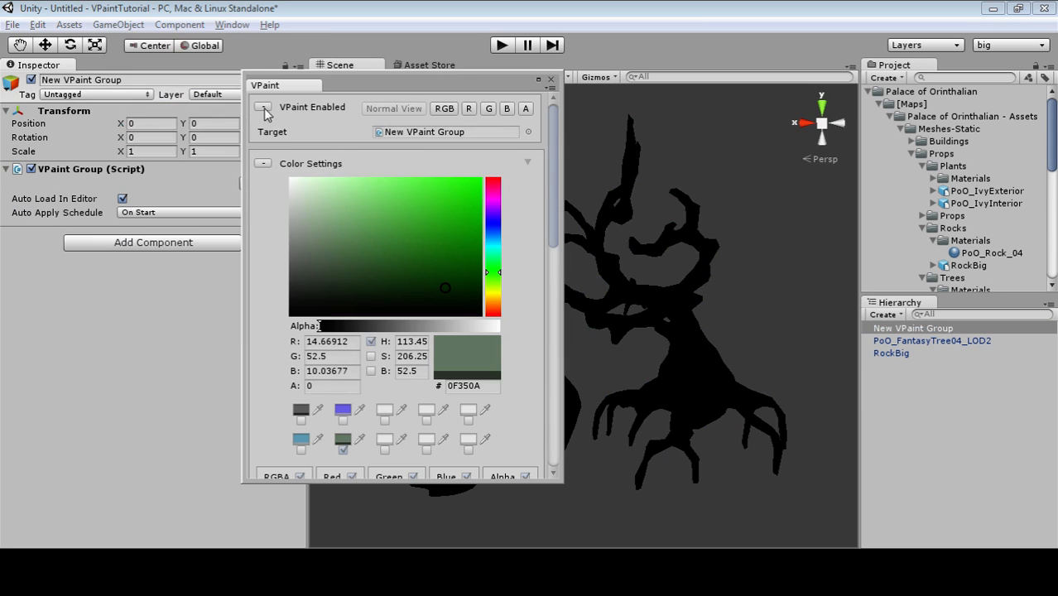
Move the VPaint panel aside to reveal the blackened rock and scroll through its settings.
{"action": "left_click_drag", "start_coordinate": [405, 82], "coordinate": [197, 74]}
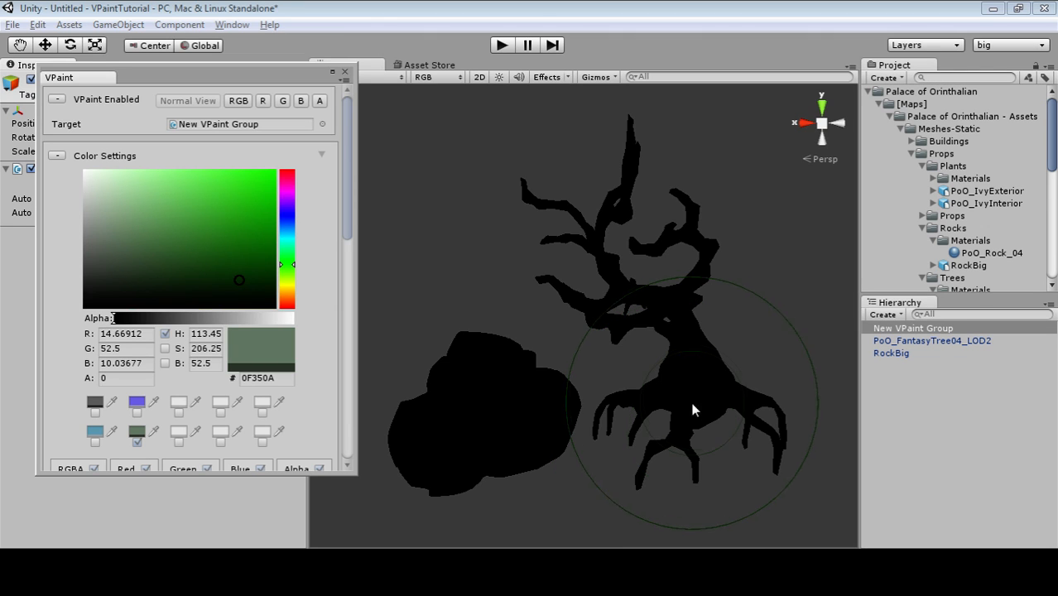
{"action": "scroll", "coordinate": [160, 302], "scroll_direction": "down", "scroll_amount": 5}
{"action": "scroll", "coordinate": [159, 302], "scroll_direction": "up", "scroll_amount": 5}
{"action": "left_click_drag", "start_coordinate": [352, 154], "coordinate": [358, 427]}
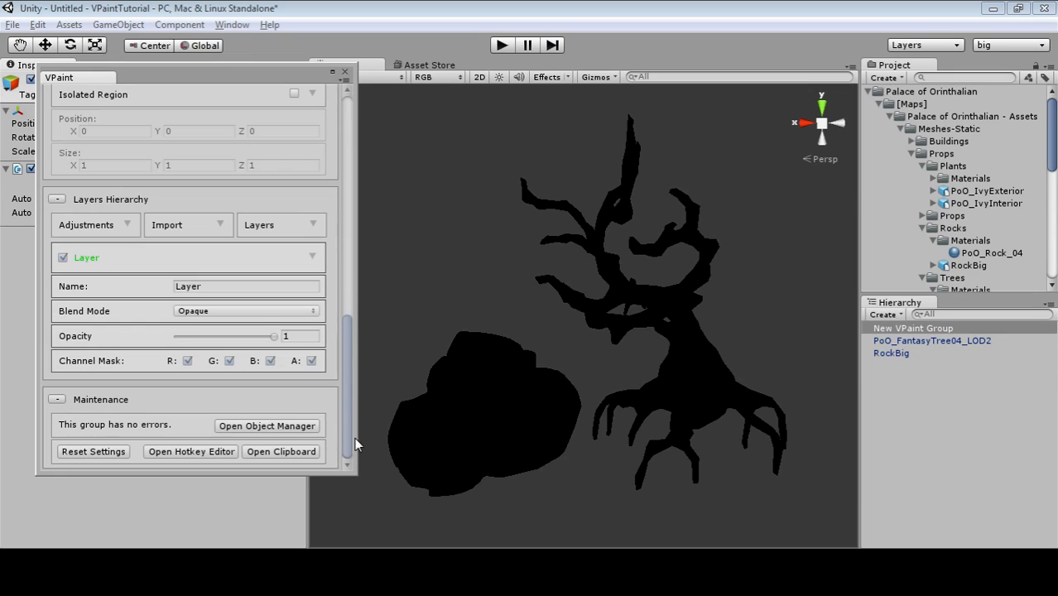
{"action": "left_click", "coordinate": [256, 432]}
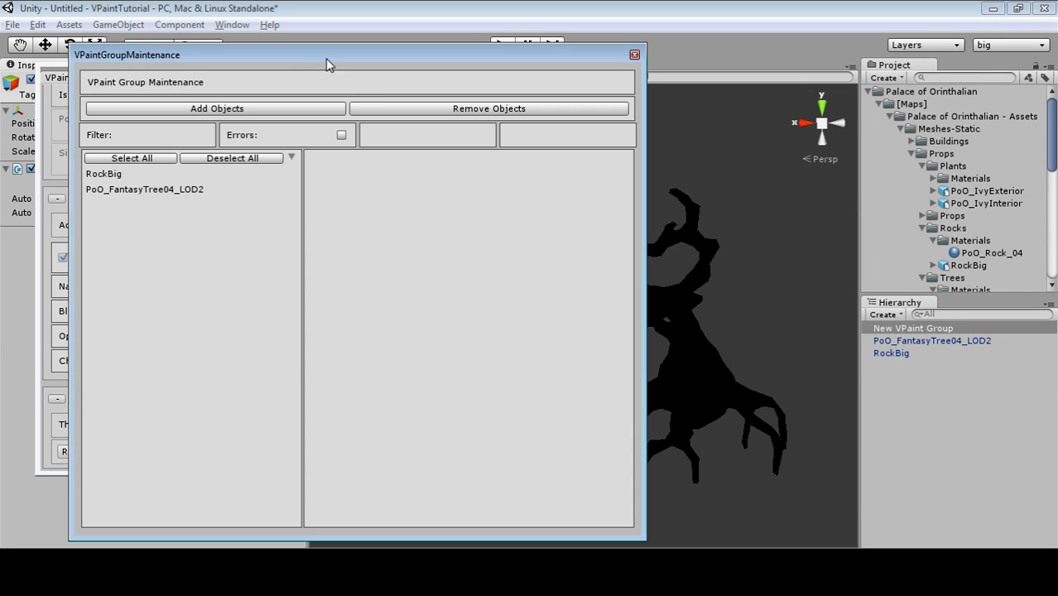
{"action": "left_click_drag", "start_coordinate": [297, 54], "coordinate": [258, 49]}
{"action": "left_click_drag", "start_coordinate": [406, 51], "coordinate": [879, 77]}
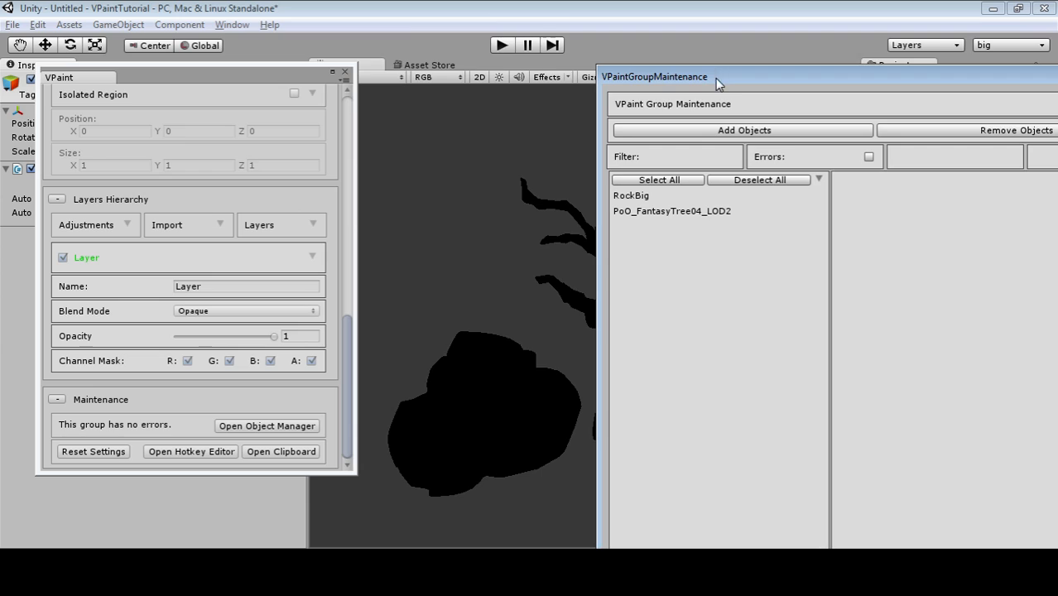
{"action": "left_click_drag", "start_coordinate": [719, 84], "coordinate": [212, 36]}
{"action": "left_click", "coordinate": [131, 149]}
{"action": "left_click", "coordinate": [138, 163]}
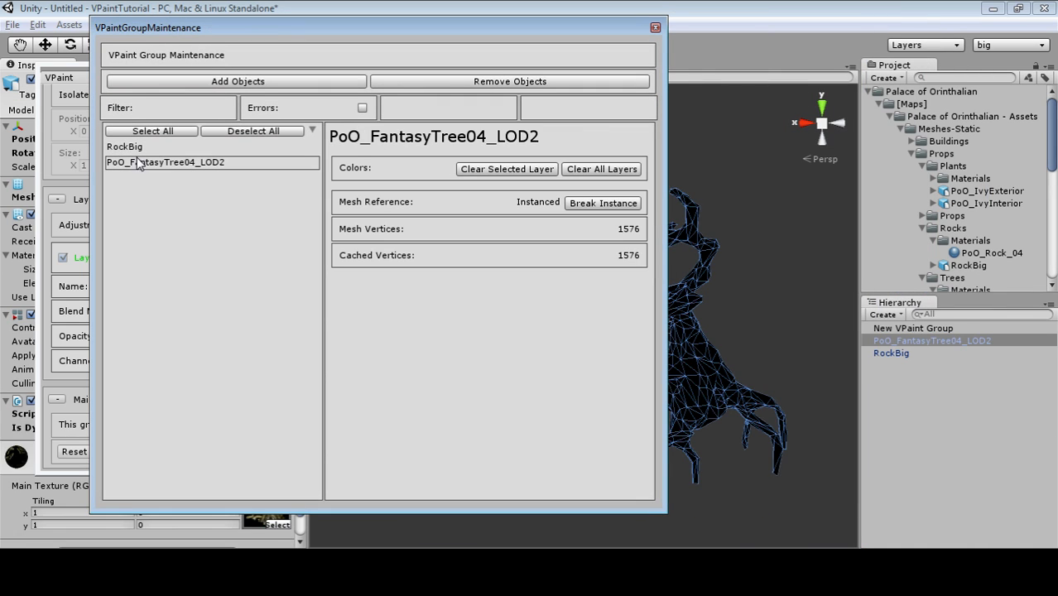
{"action": "left_click", "coordinate": [140, 150]}
{"action": "left_click", "coordinate": [140, 163]}
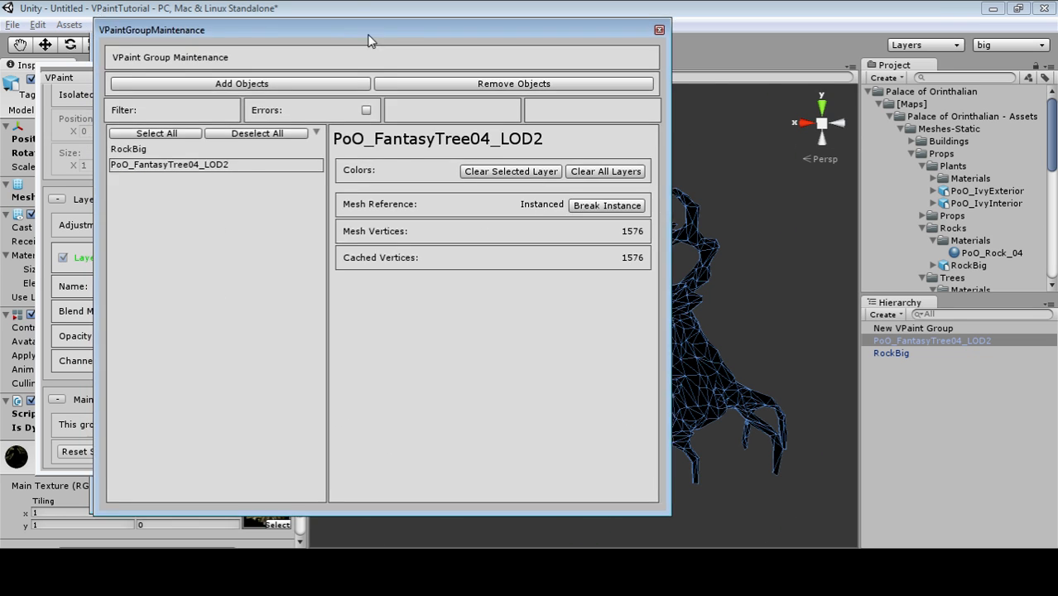
{"action": "left_click_drag", "start_coordinate": [348, 26], "coordinate": [381, 43]}
{"action": "left_click_drag", "start_coordinate": [654, 48], "coordinate": [623, 59]}
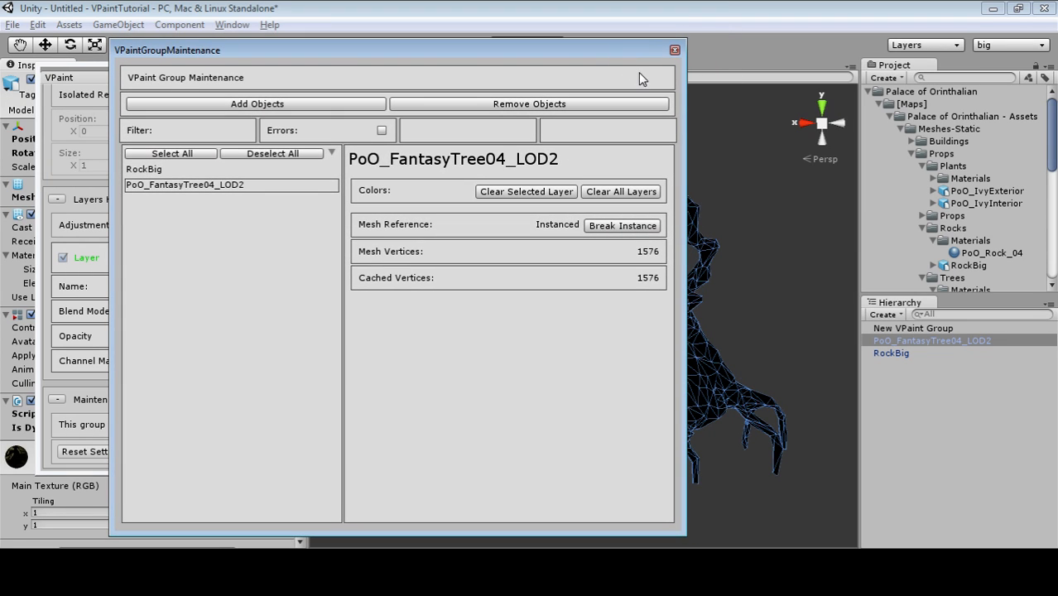
{"action": "left_click", "coordinate": [675, 51]}
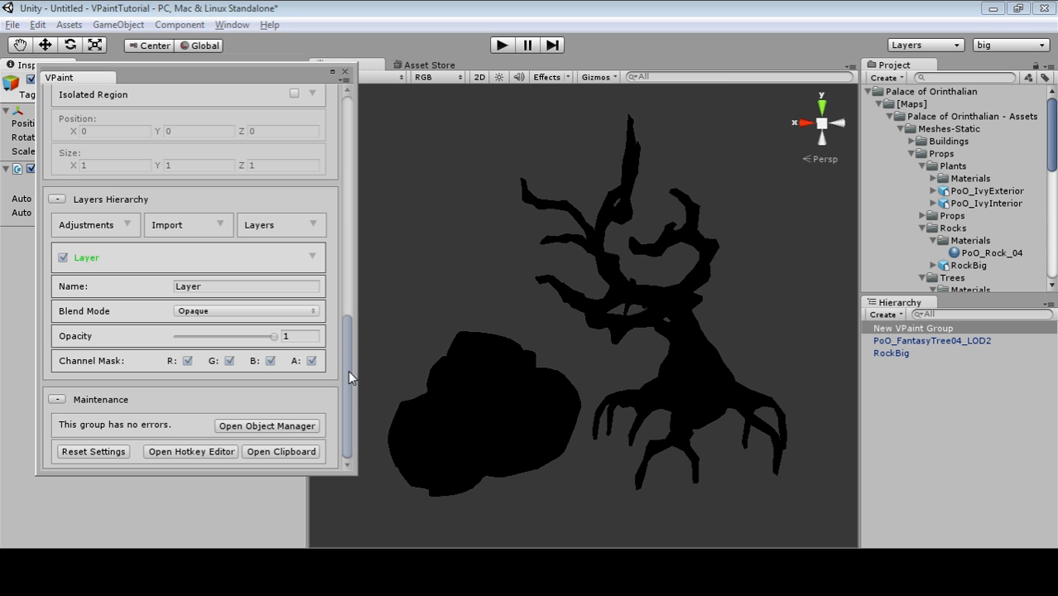
Dock the floating VPaint panel beside the Inspector.
{"action": "left_click_drag", "start_coordinate": [348, 370], "coordinate": [322, 116]}
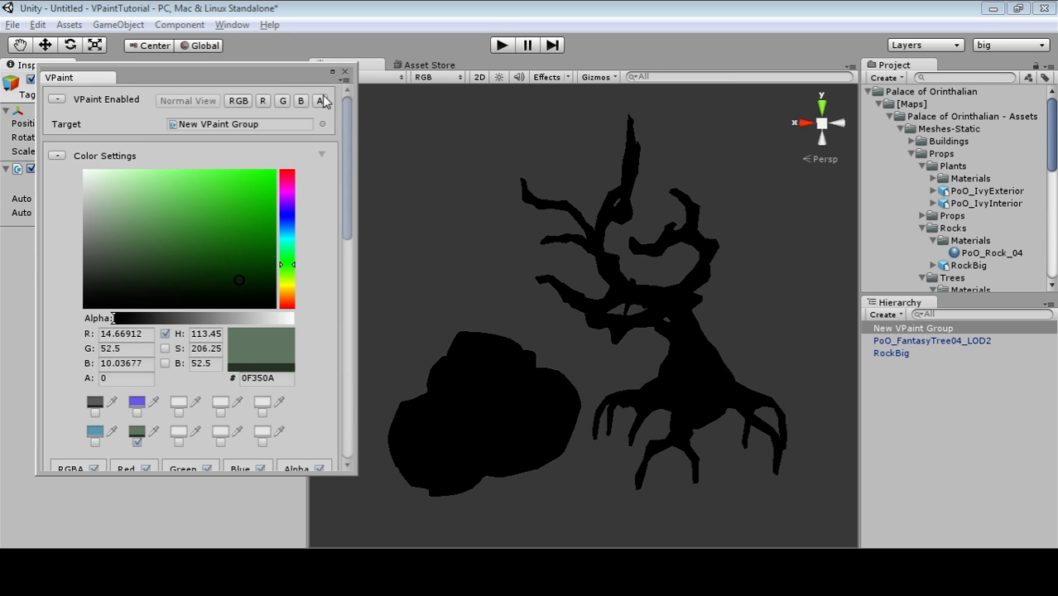
{"action": "left_click_drag", "start_coordinate": [268, 76], "coordinate": [664, 77]}
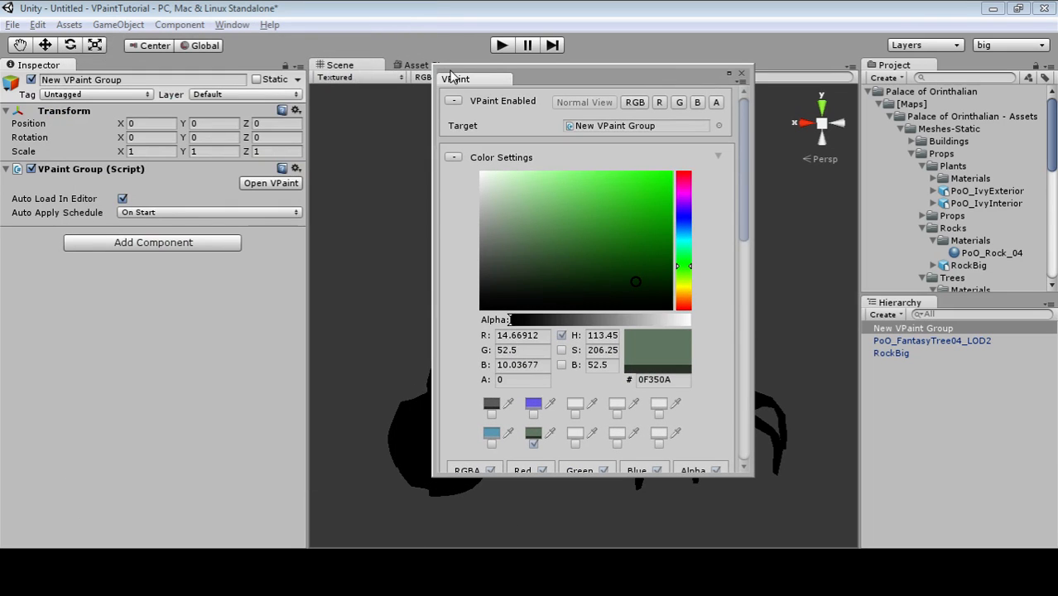
{"action": "left_click_drag", "start_coordinate": [486, 83], "coordinate": [133, 64]}
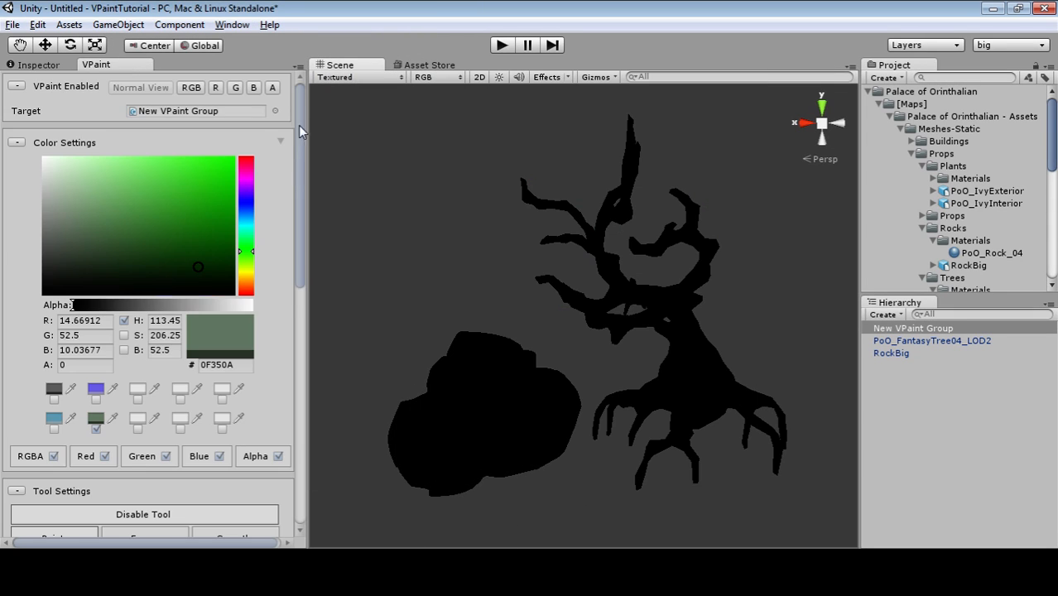
{"action": "scroll", "coordinate": [201, 276], "scroll_direction": "down", "scroll_amount": 15}
{"action": "scroll", "coordinate": [204, 406], "scroll_direction": "up", "scroll_amount": 15}
{"action": "scroll", "coordinate": [204, 406], "scroll_direction": "down", "scroll_amount": 7}
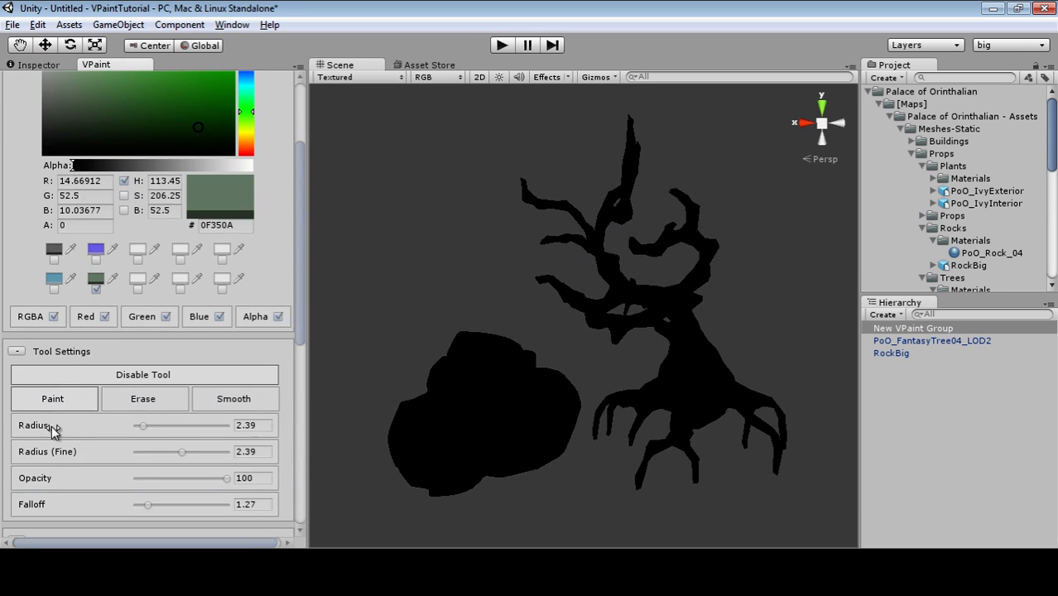
{"action": "scroll", "coordinate": [18, 365], "scroll_direction": "down", "scroll_amount": 8}
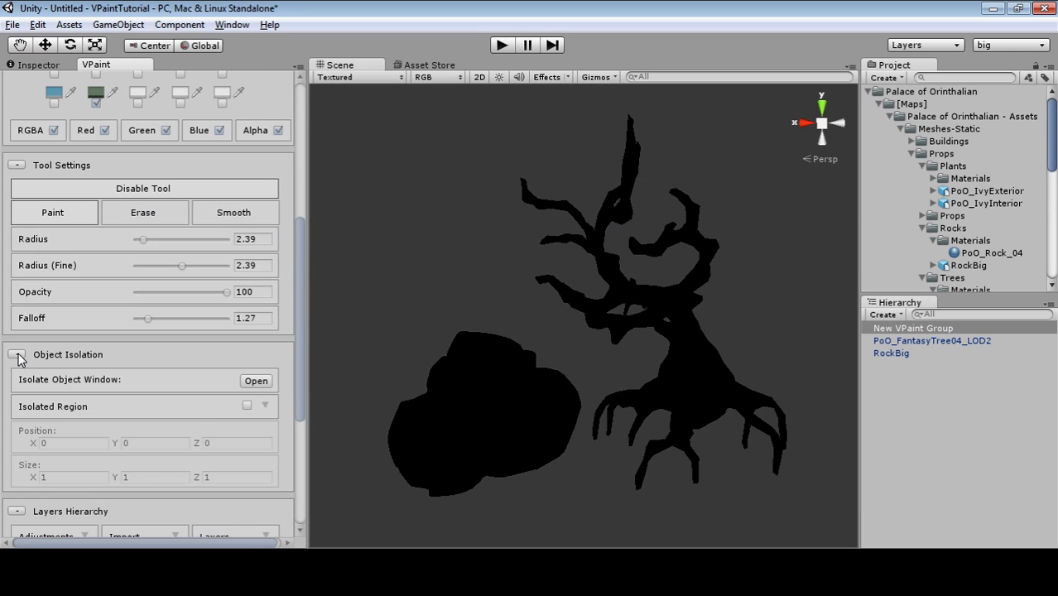
Collapse Object Isolation, Layers Hierarchy and Maintenance, and set the paint colour to white (FFFFFF).
{"action": "left_click", "coordinate": [18, 354]}
{"action": "left_click", "coordinate": [17, 385]}
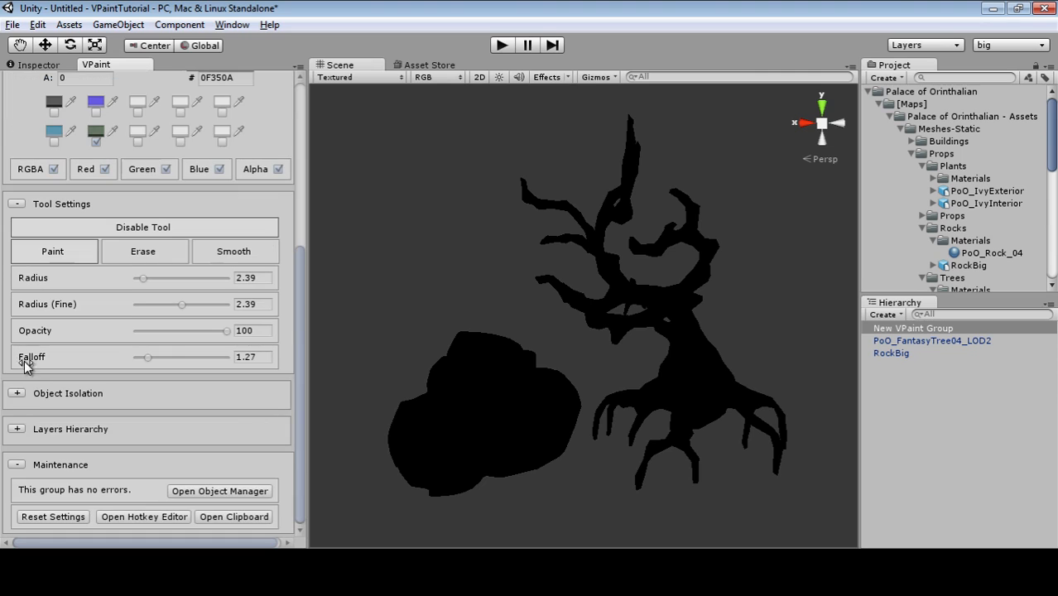
{"action": "left_click", "coordinate": [17, 465]}
{"action": "scroll", "coordinate": [240, 372], "scroll_direction": "up", "scroll_amount": 5}
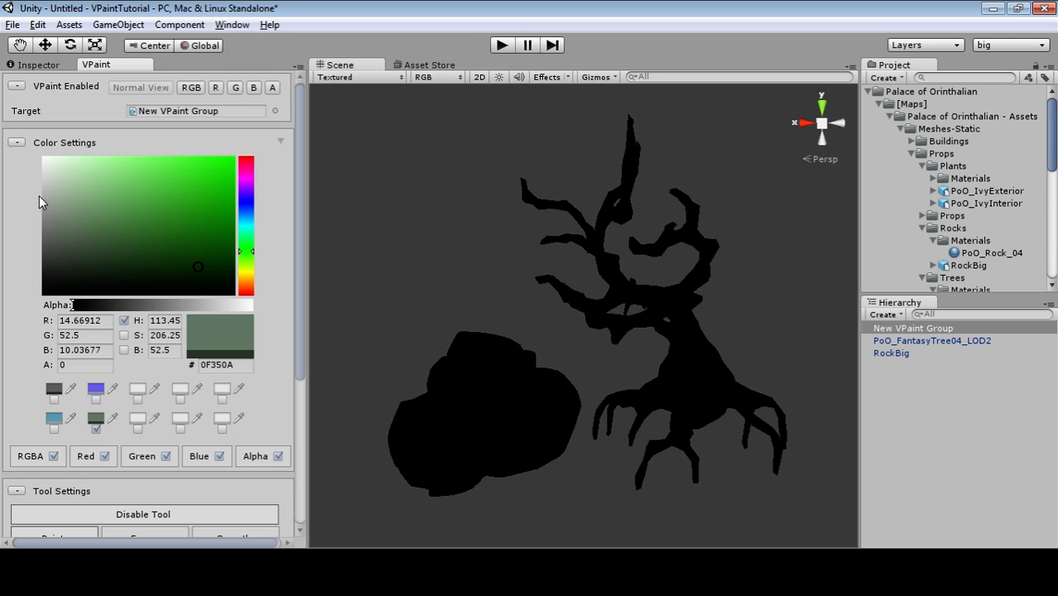
{"action": "left_click_drag", "start_coordinate": [137, 217], "coordinate": [28, 152]}
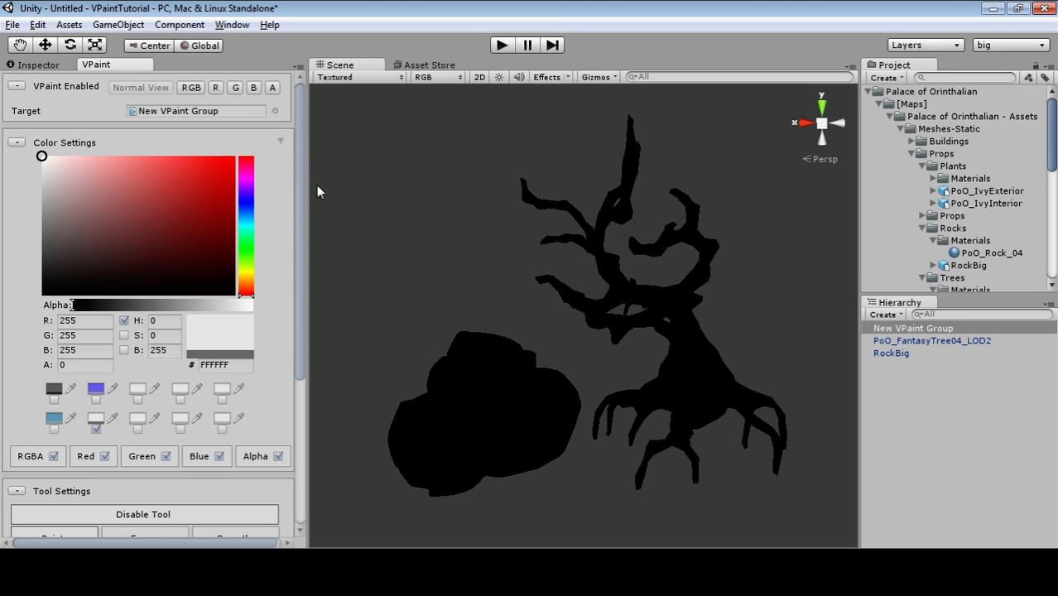
Flood-fill every vertex of the rock and tree with the current colour.
{"action": "left_click", "coordinate": [281, 142]}
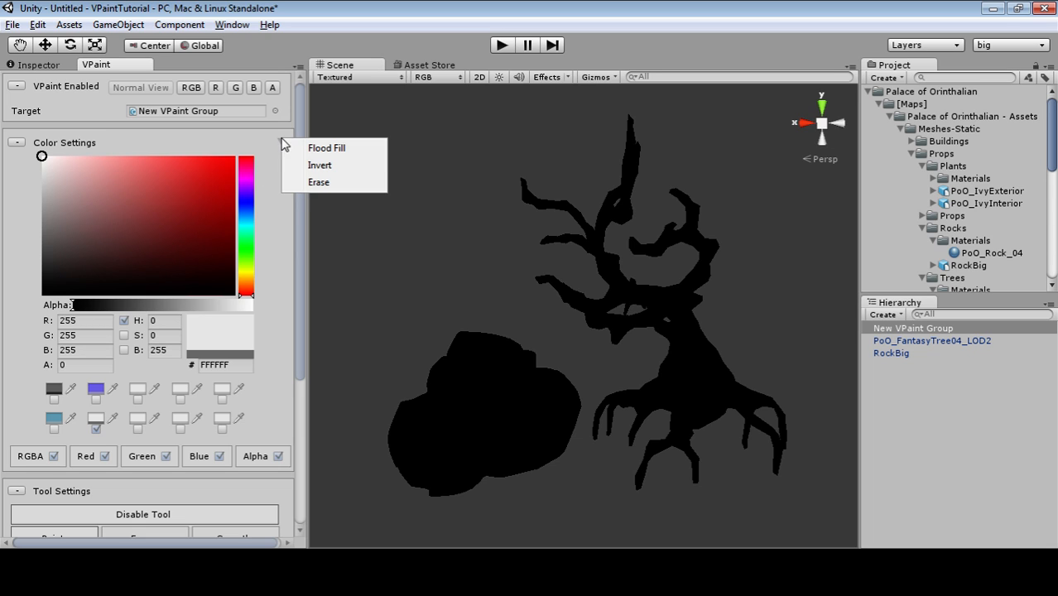
{"action": "left_click", "coordinate": [361, 149]}
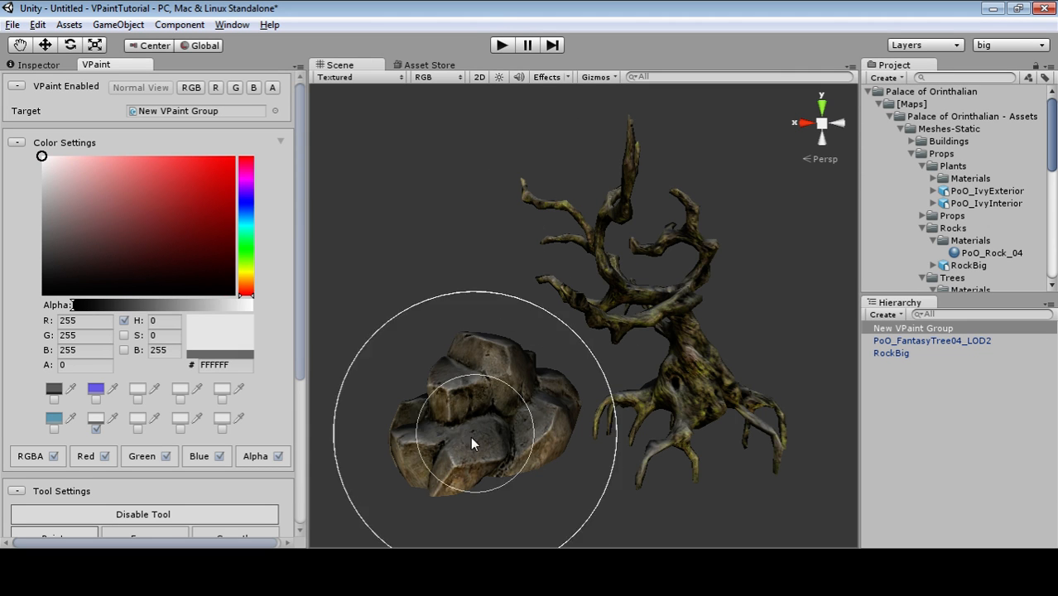
{"action": "mouse_move", "coordinate": [366, 411]}
{"action": "middle_mouse_down"}
{"action": "mouse_move", "coordinate": [453, 402]}
{"action": "mouse_move", "coordinate": [399, 397]}
{"action": "mouse_move", "coordinate": [380, 425]}
{"action": "mouse_move", "coordinate": [380, 411]}
{"action": "middle_mouse_up"}
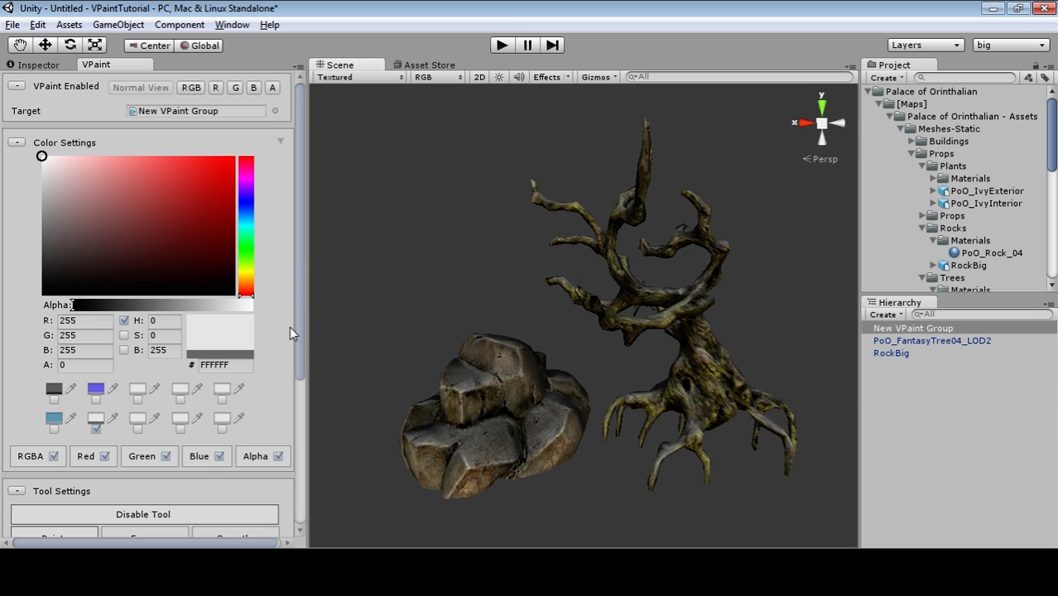
{"action": "scroll", "coordinate": [281, 339], "scroll_direction": "down", "scroll_amount": 2}
{"action": "scroll", "coordinate": [166, 381], "scroll_direction": "up", "scroll_amount": 2}
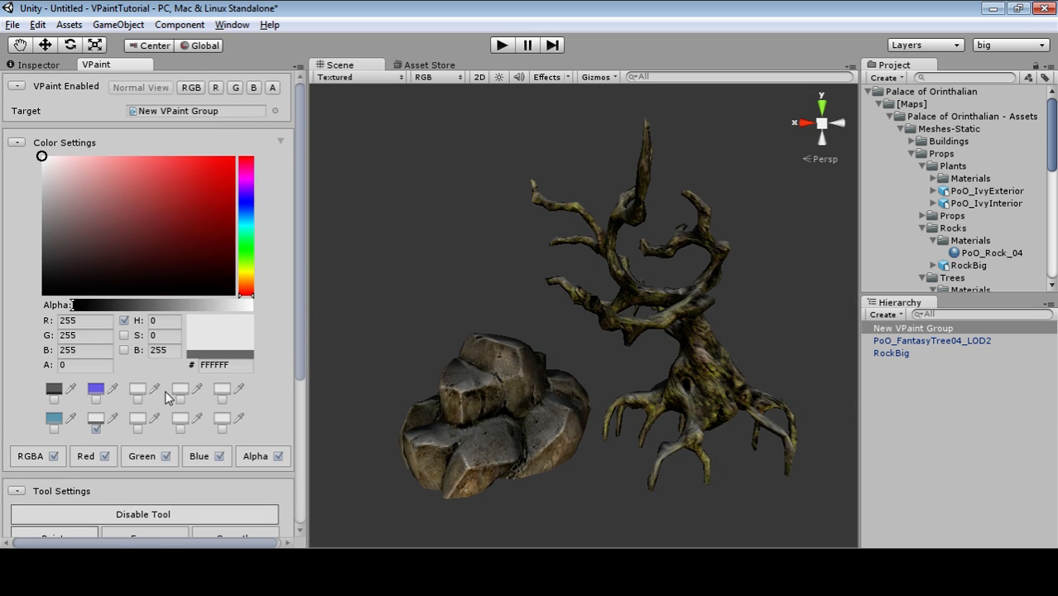
Toggle the channel checkboxes, leaving Red, Green, Blue and Alpha all enabled.
{"action": "left_click", "coordinate": [43, 457]}
{"action": "left_click", "coordinate": [196, 461]}
{"action": "left_click", "coordinate": [86, 457]}
{"action": "left_click", "coordinate": [141, 457]}
{"action": "left_click", "coordinate": [255, 457]}
Try the teal and dark swatches, settle on white, with alpha 255 and opacity 100.
{"action": "left_click", "coordinate": [52, 430]}
{"action": "left_click", "coordinate": [96, 430]}
{"action": "left_click", "coordinate": [143, 431]}
{"action": "left_click", "coordinate": [180, 430]}
{"action": "left_click", "coordinate": [97, 430]}
{"action": "mouse_move", "coordinate": [86, 307]}
{"action": "left_mouse_down"}
{"action": "mouse_move", "coordinate": [254, 307]}
{"action": "mouse_move", "coordinate": [299, 420]}
{"action": "left_mouse_up"}
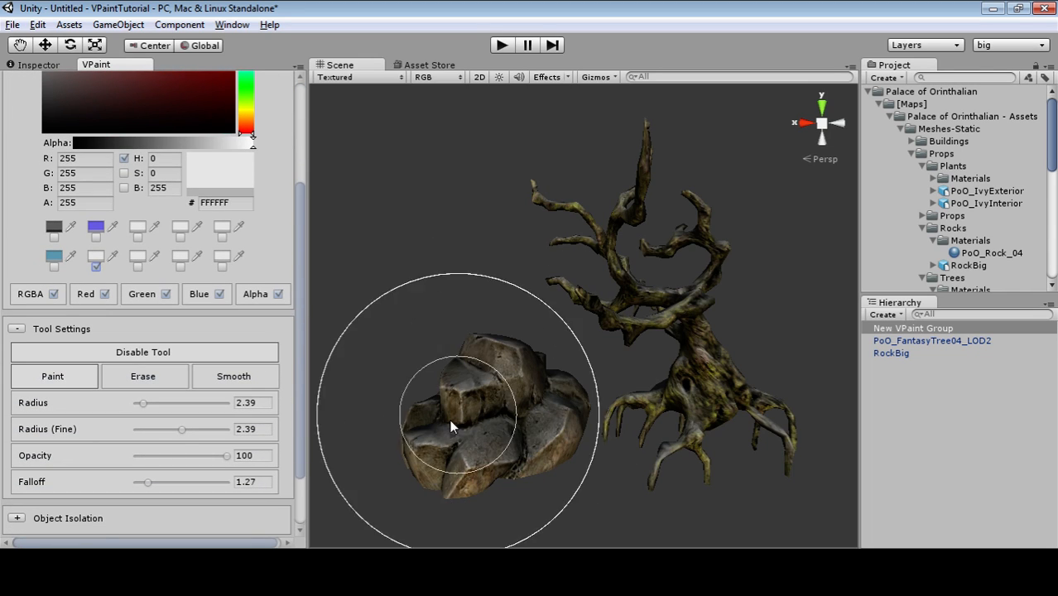
{"action": "mouse_move", "coordinate": [228, 458]}
{"action": "left_mouse_down"}
{"action": "mouse_move", "coordinate": [183, 463]}
{"action": "mouse_move", "coordinate": [278, 457]}
{"action": "left_mouse_up"}
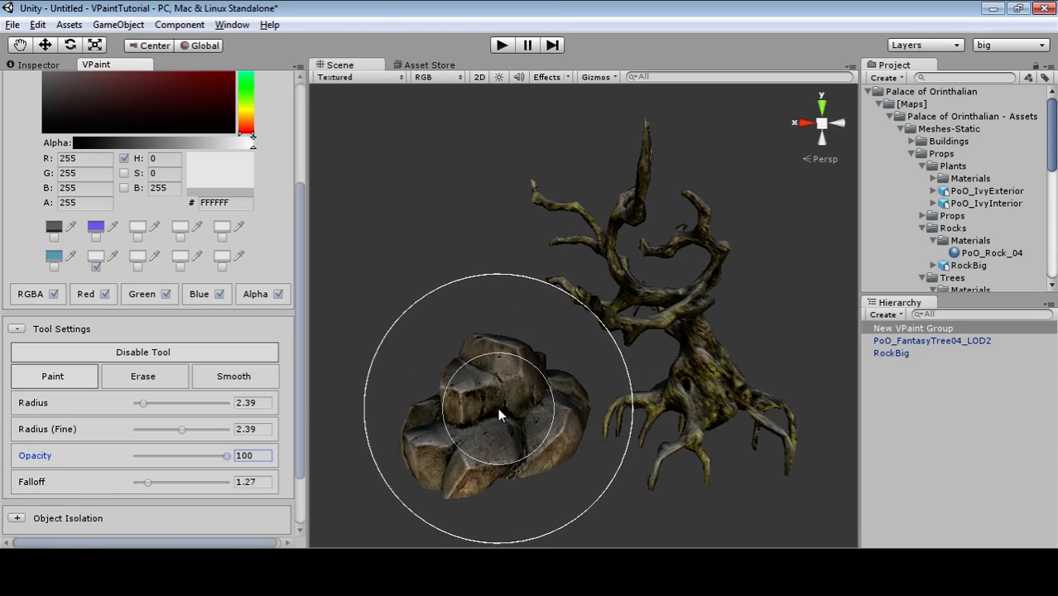
Preview the vertex colours in RGB, then the green, blue and alpha channels.
{"action": "scroll", "coordinate": [287, 385], "scroll_direction": "up", "scroll_amount": 5}
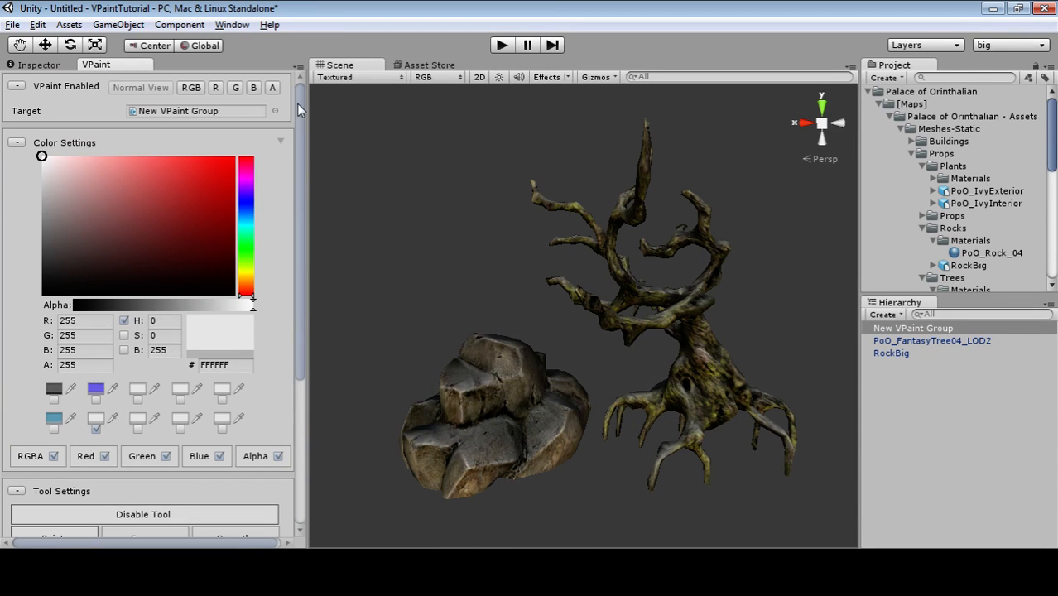
{"action": "left_click", "coordinate": [191, 88]}
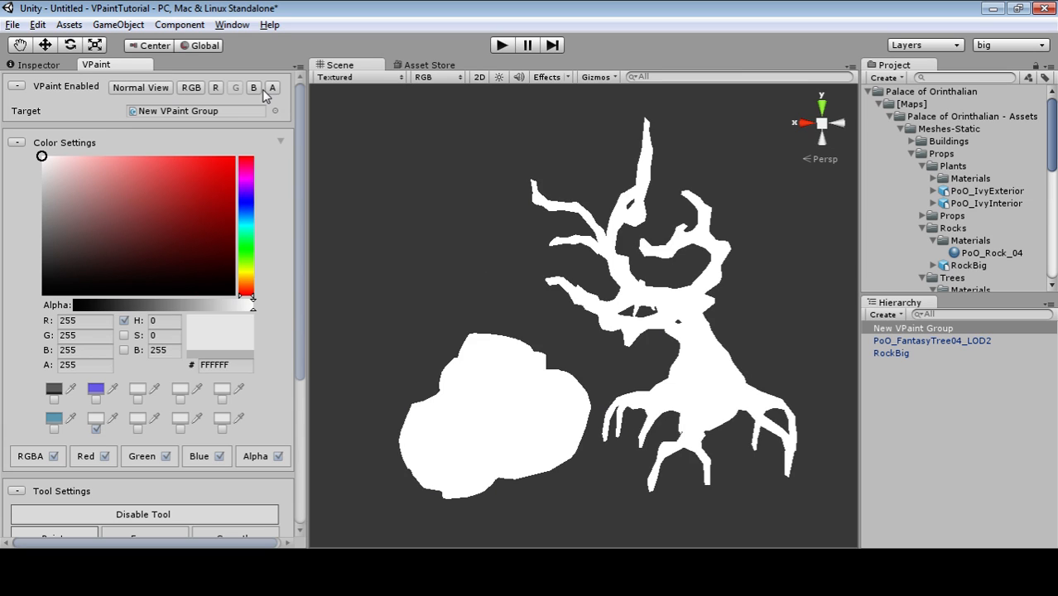
{"action": "left_click", "coordinate": [259, 90]}
{"action": "left_click", "coordinate": [270, 90]}
{"action": "left_click", "coordinate": [191, 87]}
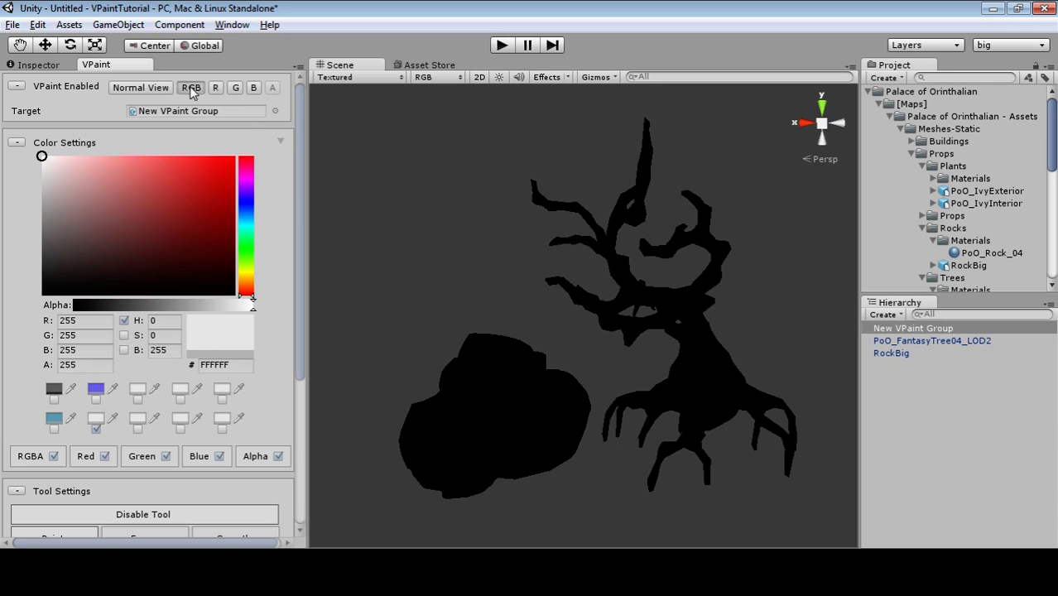
Return to Normal View, mix a dark brown (211203) and paint the rock darker.
{"action": "left_click", "coordinate": [142, 87]}
{"action": "left_click", "coordinate": [158, 205]}
{"action": "left_click_drag", "start_coordinate": [127, 208], "coordinate": [254, 288]}
{"action": "left_click", "coordinate": [252, 280]}
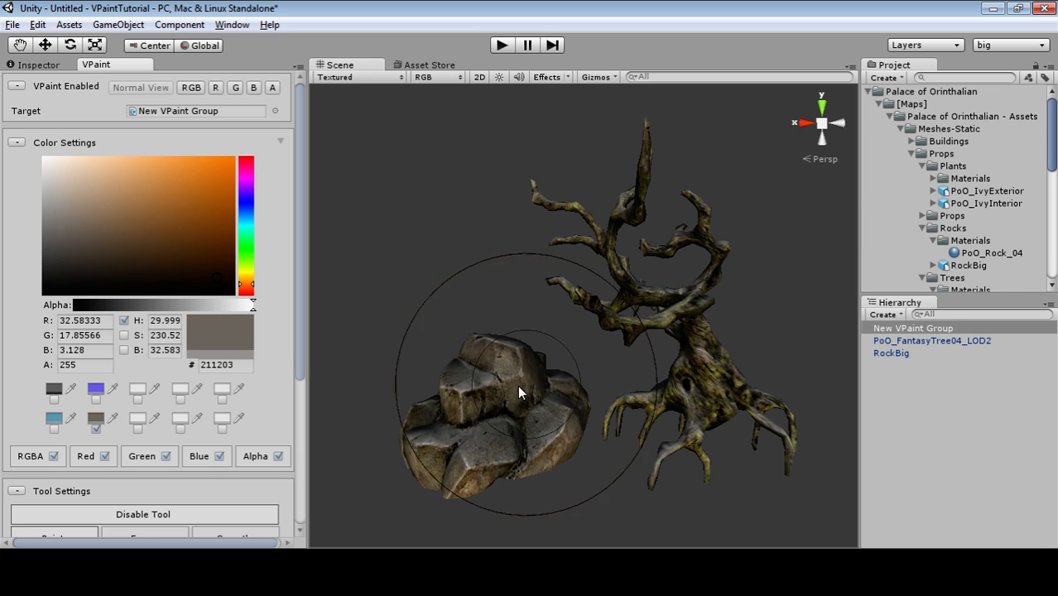
{"action": "left_click_drag", "start_coordinate": [477, 401], "coordinate": [473, 340], "text": "alt"}
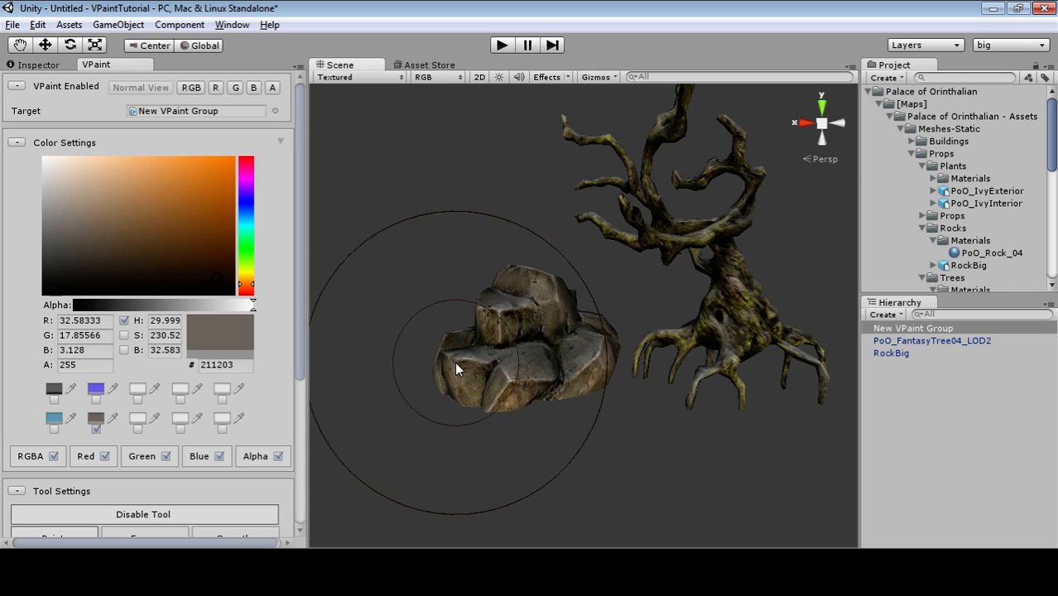
{"action": "scroll", "coordinate": [464, 360], "scroll_direction": "up", "scroll_amount": 4}
{"action": "scroll", "coordinate": [506, 337], "scroll_direction": "down", "scroll_amount": 3, "text": "shift"}
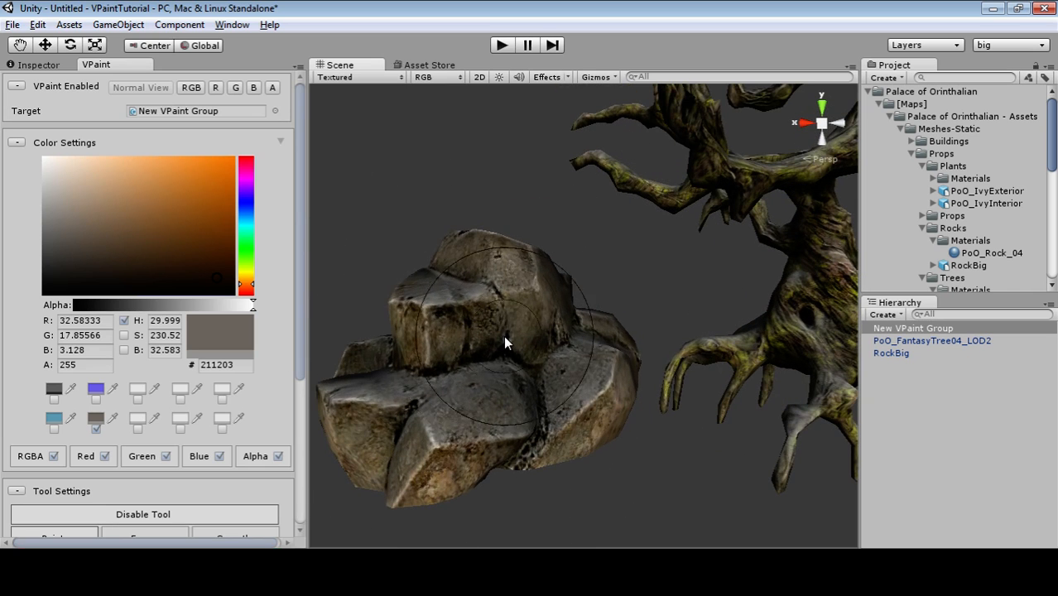
{"action": "mouse_move", "coordinate": [395, 472]}
{"action": "left_mouse_down"}
{"action": "mouse_move", "coordinate": [422, 486]}
{"action": "mouse_move", "coordinate": [494, 454]}
{"action": "mouse_move", "coordinate": [453, 380]}
{"action": "mouse_move", "coordinate": [562, 385]}
{"action": "mouse_move", "coordinate": [433, 369]}
{"action": "mouse_move", "coordinate": [581, 333]}
{"action": "mouse_move", "coordinate": [571, 347]}
{"action": "mouse_move", "coordinate": [486, 335]}
{"action": "left_mouse_up"}
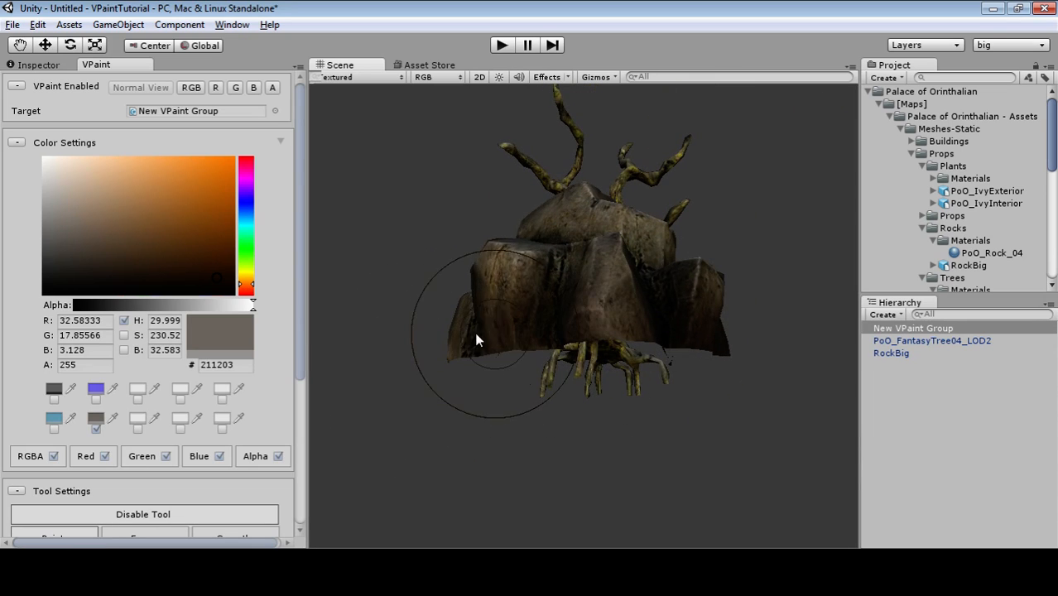
Switch to black (000000) and paint shading over the rock and its left-of-centre crevice.
{"action": "left_click_drag", "start_coordinate": [515, 383], "coordinate": [574, 444], "text": "alt"}
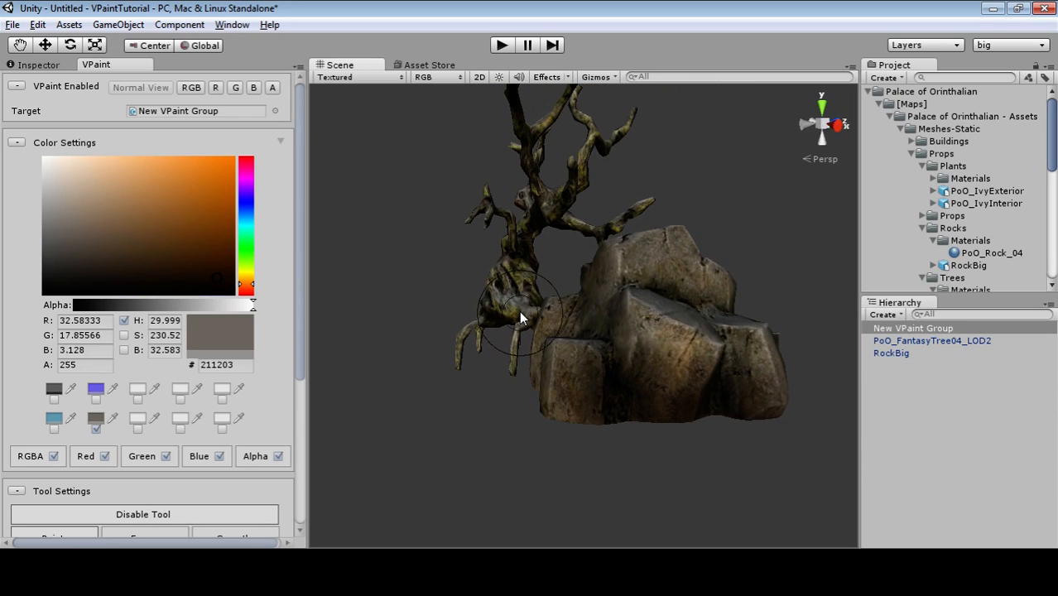
{"action": "left_click_drag", "start_coordinate": [509, 356], "coordinate": [633, 377], "text": "alt"}
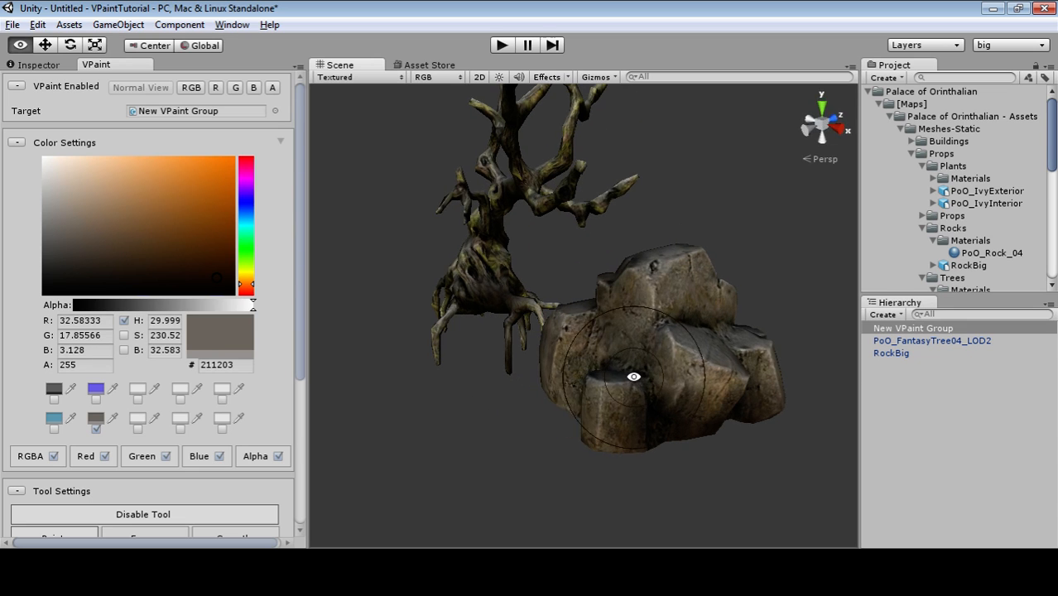
{"action": "left_click_drag", "start_coordinate": [236, 270], "coordinate": [43, 313]}
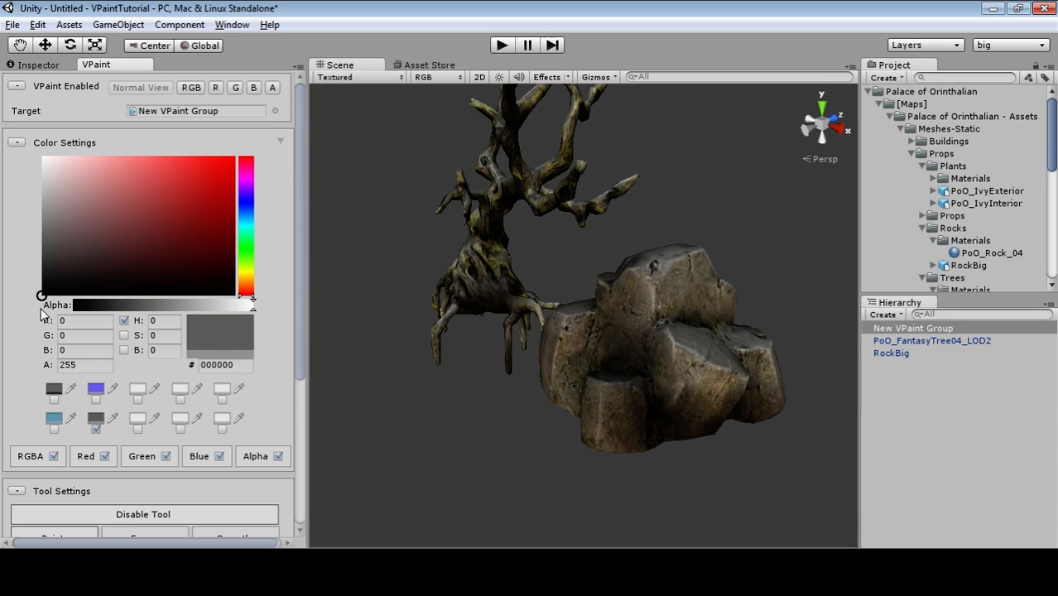
{"action": "left_click_drag", "start_coordinate": [625, 316], "coordinate": [619, 335], "text": "alt"}
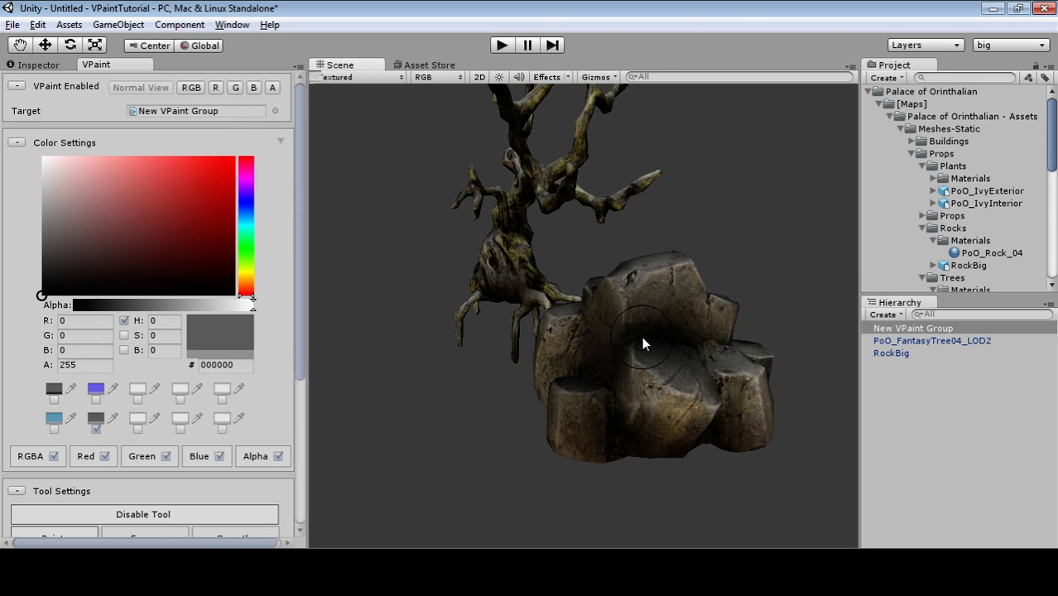
{"action": "mouse_move", "coordinate": [642, 336]}
{"action": "left_mouse_down"}
{"action": "mouse_move", "coordinate": [694, 342]}
{"action": "mouse_move", "coordinate": [694, 363]}
{"action": "left_mouse_up"}
{"action": "left_click_drag", "start_coordinate": [616, 356], "coordinate": [610, 396]}
Orbit around the rock and tree and darken the rock's centre and top.
{"action": "left_click_drag", "start_coordinate": [591, 440], "coordinate": [643, 411], "text": "alt"}
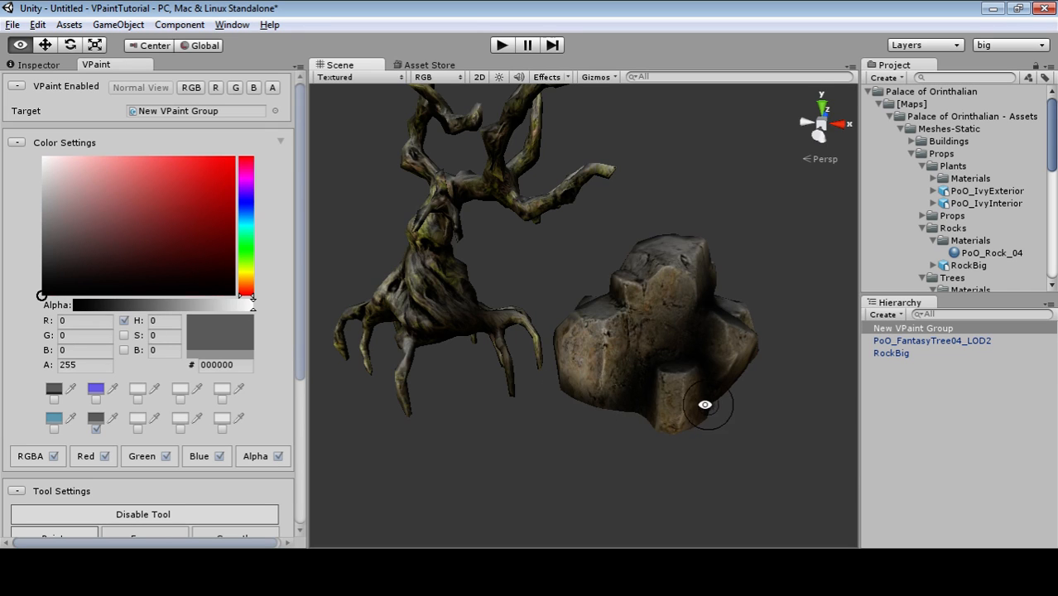
{"action": "left_click_drag", "start_coordinate": [704, 407], "coordinate": [469, 336], "text": "alt"}
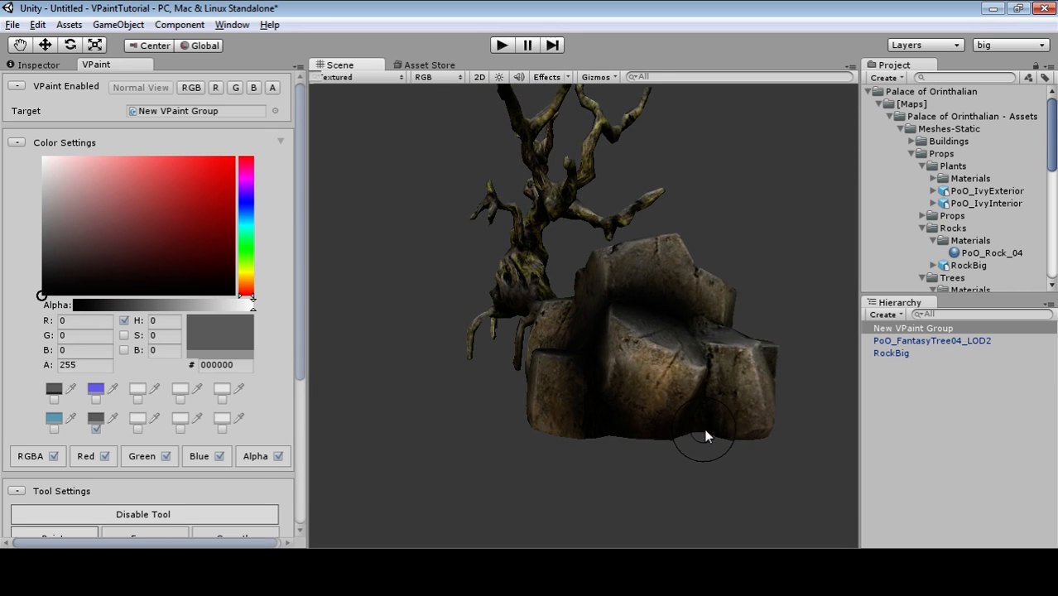
{"action": "left_click_drag", "start_coordinate": [761, 434], "coordinate": [502, 409], "text": "alt"}
{"action": "left_click_drag", "start_coordinate": [604, 409], "coordinate": [398, 389], "text": "alt"}
{"action": "left_click_drag", "start_coordinate": [515, 237], "coordinate": [660, 367], "text": "alt"}
{"action": "left_click_drag", "start_coordinate": [788, 428], "coordinate": [685, 355], "text": "alt"}
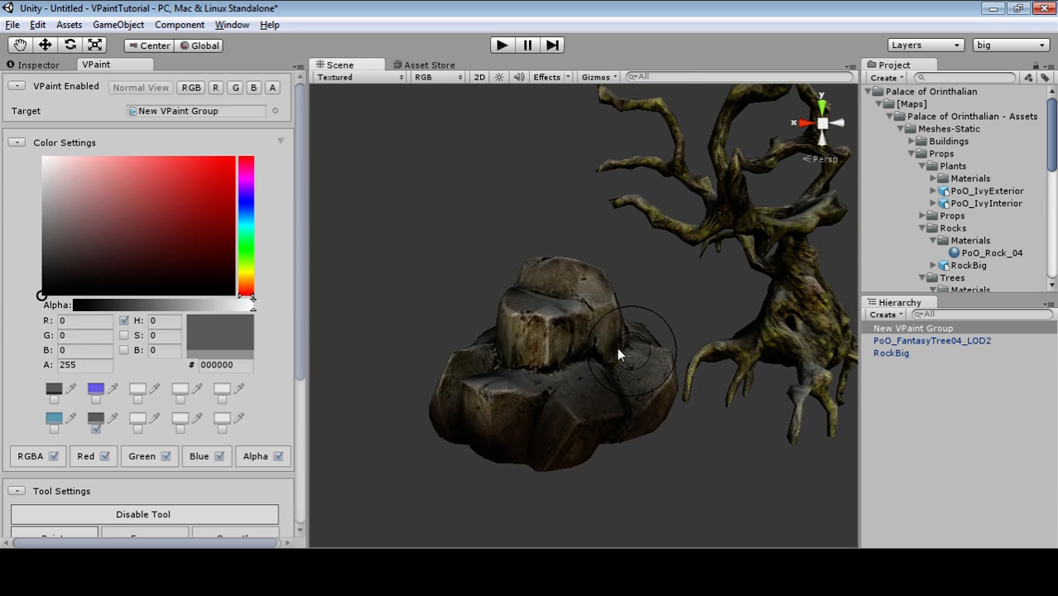
{"action": "mouse_move", "coordinate": [617, 353]}
{"action": "left_mouse_down"}
{"action": "mouse_move", "coordinate": [584, 343]}
{"action": "mouse_move", "coordinate": [602, 343]}
{"action": "mouse_move", "coordinate": [651, 389]}
{"action": "left_mouse_up"}
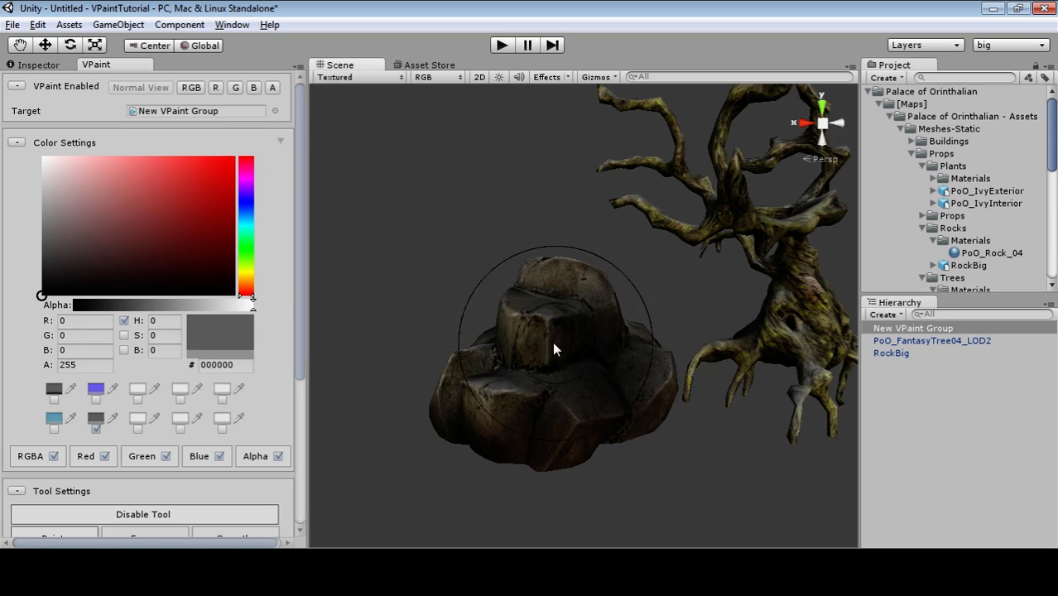
{"action": "left_click_drag", "start_coordinate": [69, 205], "coordinate": [42, 156]}
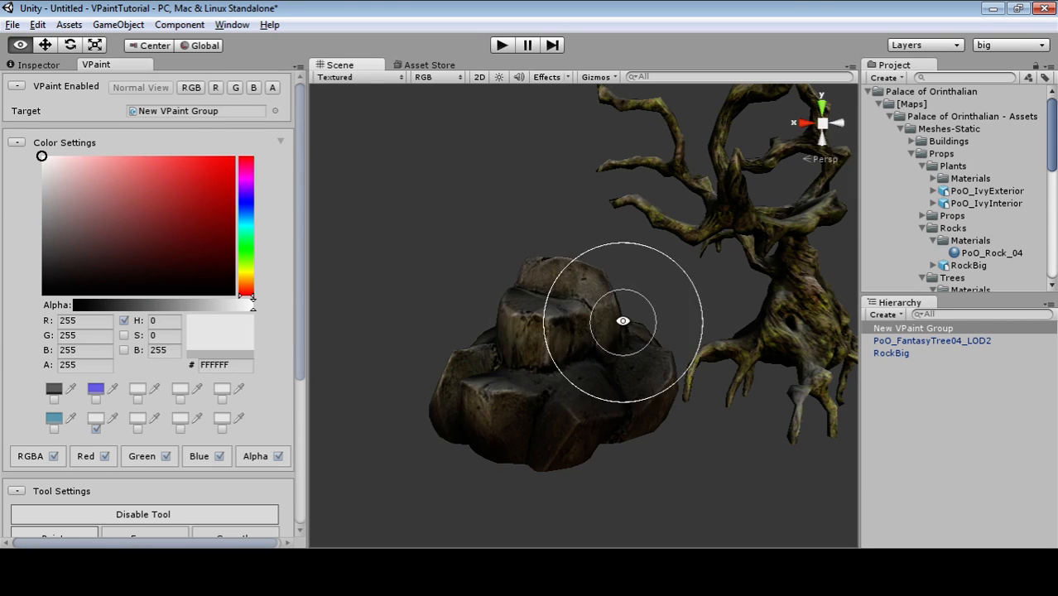
Lighten the rock with white paint, then paint its lower middle dark brown (1F1103).
{"action": "mouse_move", "coordinate": [620, 315]}
{"action": "left_mouse_down", "text": "alt"}
{"action": "mouse_move", "coordinate": [506, 340]}
{"action": "mouse_move", "coordinate": [553, 364]}
{"action": "mouse_move", "coordinate": [522, 320]}
{"action": "mouse_move", "coordinate": [735, 373]}
{"action": "left_mouse_up", "text": "alt"}
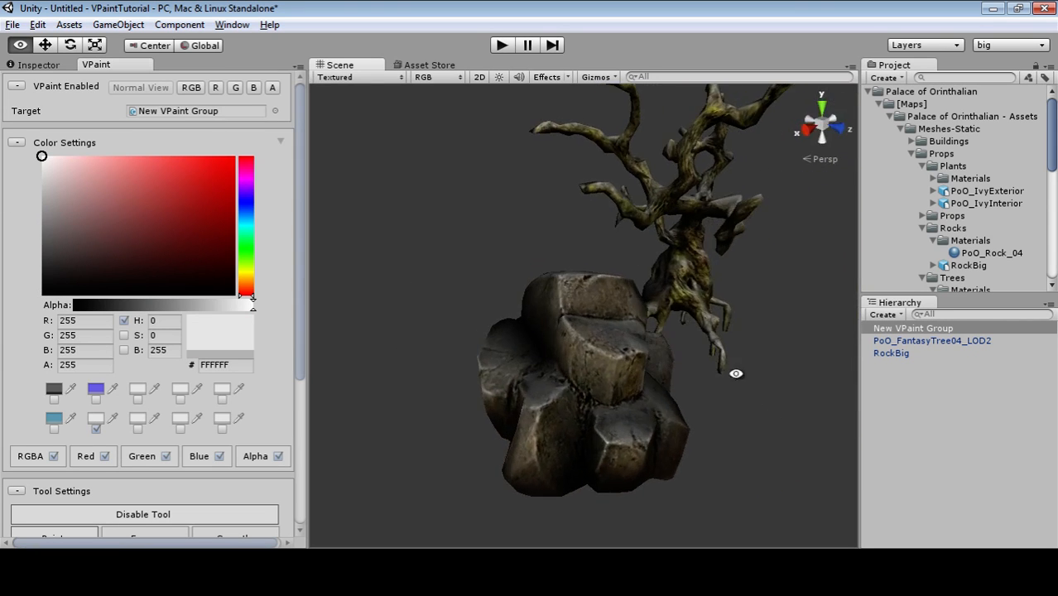
{"action": "mouse_move", "coordinate": [499, 342]}
{"action": "left_mouse_down", "text": "alt"}
{"action": "mouse_move", "coordinate": [698, 394]}
{"action": "mouse_move", "coordinate": [674, 356]}
{"action": "mouse_move", "coordinate": [574, 352]}
{"action": "mouse_move", "coordinate": [398, 385]}
{"action": "left_mouse_up", "text": "alt"}
{"action": "left_click_drag", "start_coordinate": [632, 401], "coordinate": [463, 431], "text": "alt"}
{"action": "left_click", "coordinate": [210, 285]}
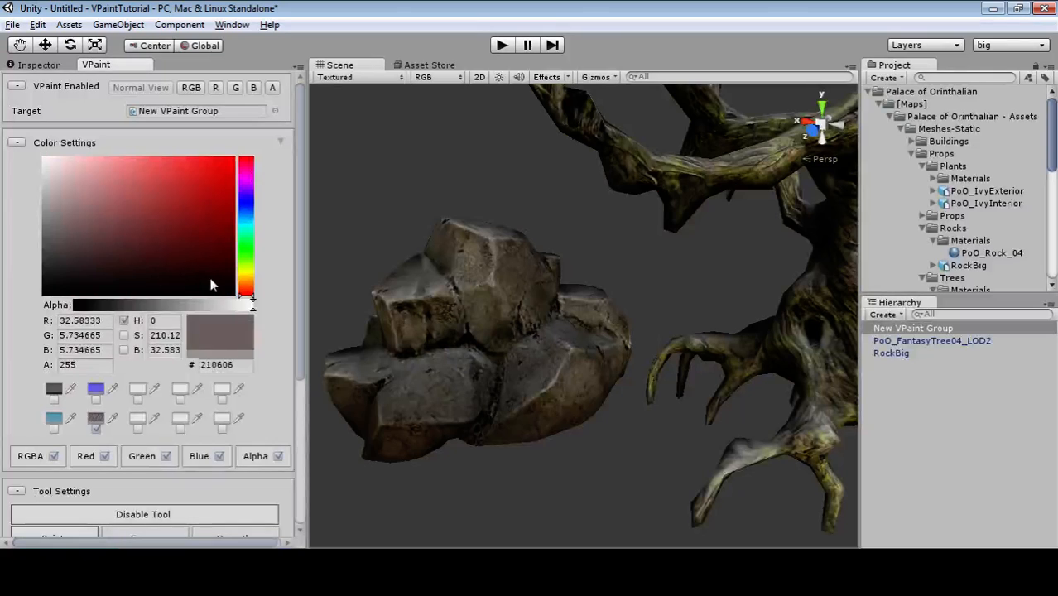
{"action": "left_click_drag", "start_coordinate": [246, 293], "coordinate": [250, 287]}
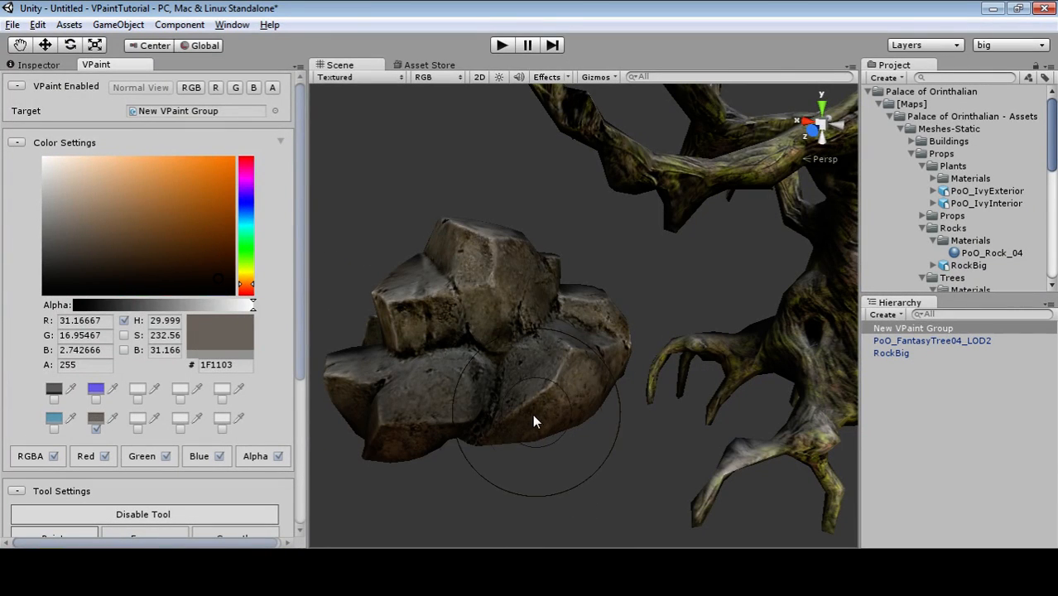
{"action": "mouse_move", "coordinate": [474, 439]}
{"action": "left_mouse_down"}
{"action": "mouse_move", "coordinate": [543, 437]}
{"action": "mouse_move", "coordinate": [392, 454]}
{"action": "mouse_move", "coordinate": [786, 369]}
{"action": "left_mouse_up"}
Switch to the RGB vertex-colour preview and orbit around the rock and tree.
{"action": "scroll", "coordinate": [383, 458], "scroll_direction": "down", "scroll_amount": 2}
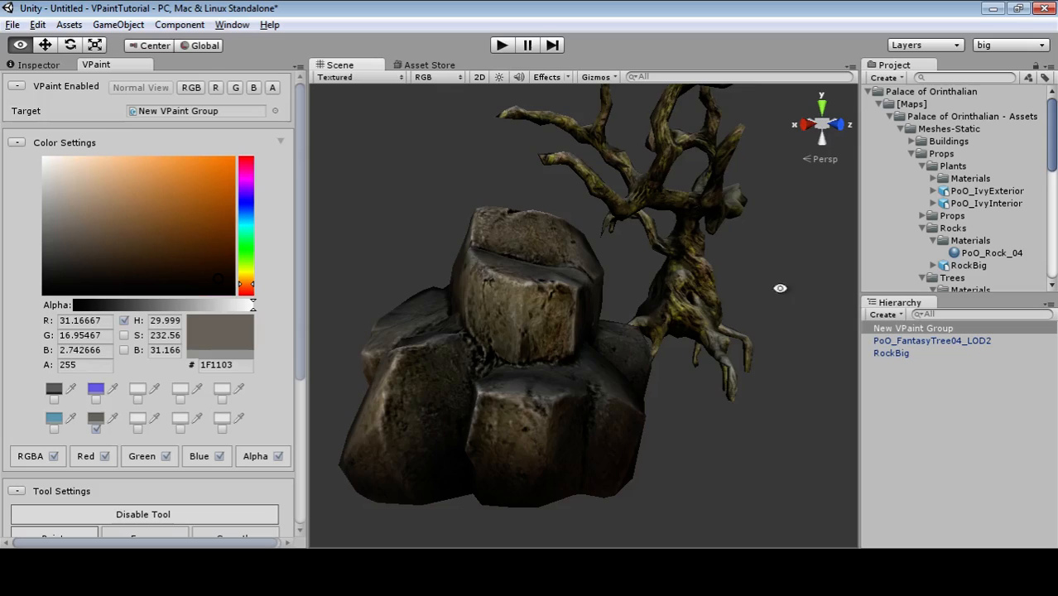
{"action": "left_click_drag", "start_coordinate": [780, 288], "coordinate": [312, 193], "text": "alt"}
{"action": "left_click", "coordinate": [196, 92]}
{"action": "left_click_drag", "start_coordinate": [524, 387], "coordinate": [218, 189], "text": "alt"}
{"action": "left_click_drag", "start_coordinate": [507, 407], "coordinate": [252, 249], "text": "alt"}
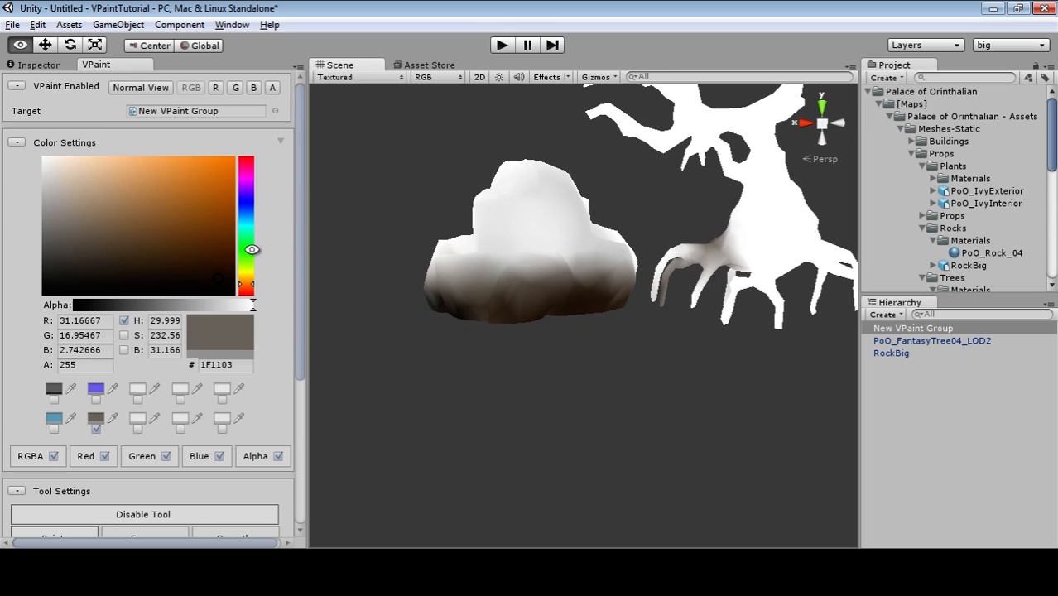
Cycle through the green, red, blue and alpha channel views, then return to RGB.
{"action": "left_click", "coordinate": [236, 89]}
{"action": "left_click", "coordinate": [222, 87]}
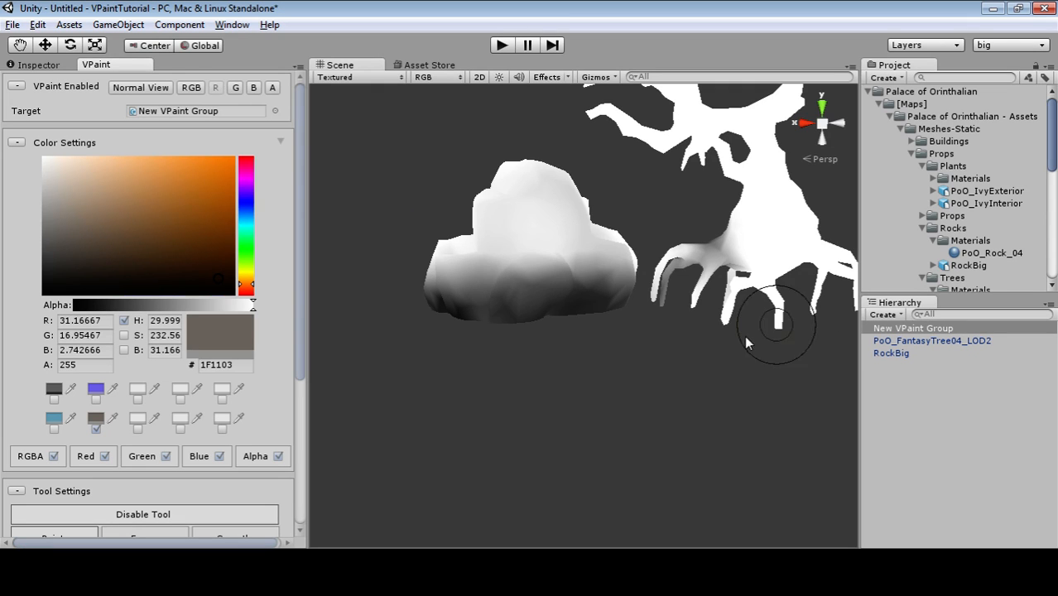
{"action": "left_click", "coordinate": [252, 90]}
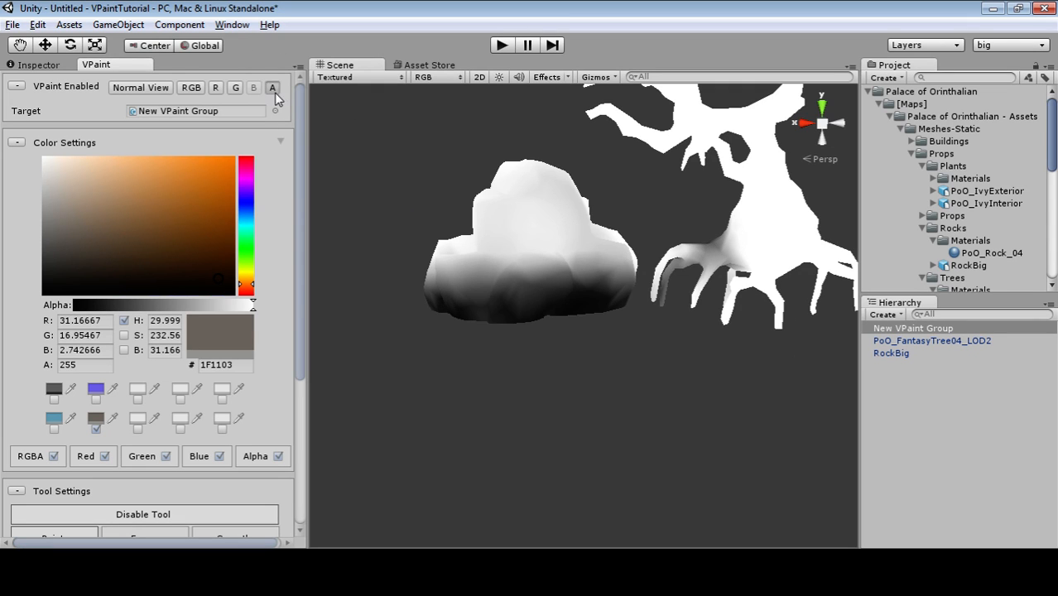
{"action": "left_click", "coordinate": [272, 88]}
{"action": "left_click_drag", "start_coordinate": [750, 463], "coordinate": [800, 486], "text": "alt"}
{"action": "left_click", "coordinate": [191, 89]}
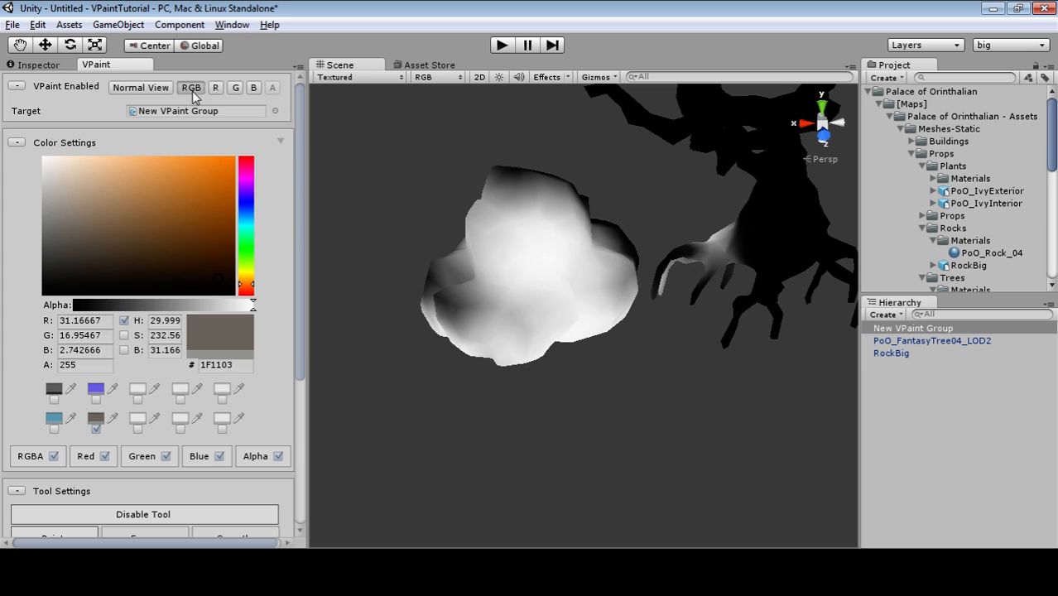
Orbit to view the rock's dark brown base beside the mostly white tree.
{"action": "left_click_drag", "start_coordinate": [492, 348], "coordinate": [733, 365], "text": "alt"}
{"action": "middle_click_drag", "start_coordinate": [733, 365], "coordinate": [658, 494]}
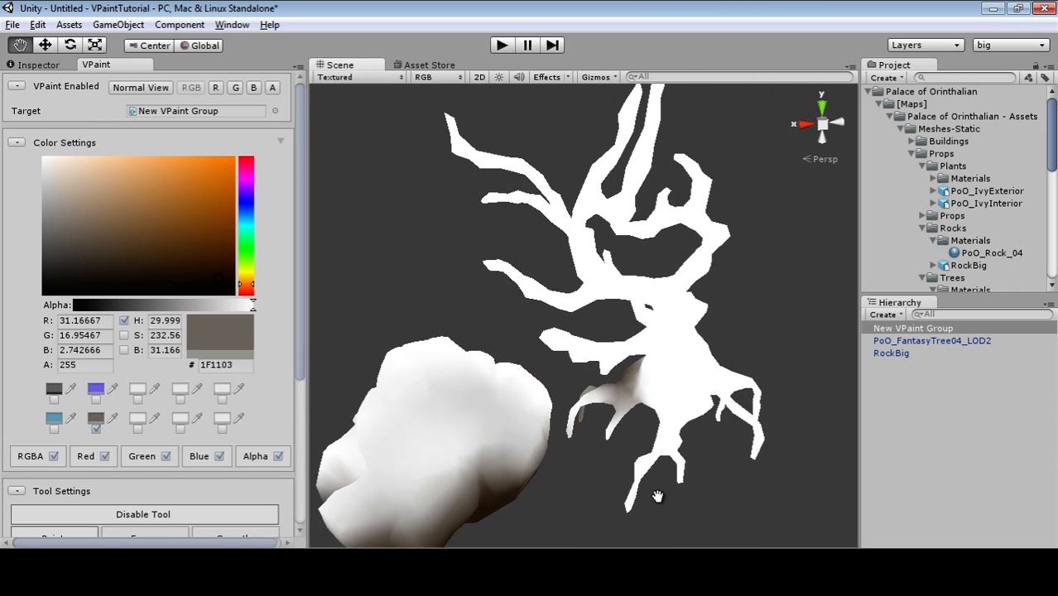
{"action": "left_click_drag", "start_coordinate": [658, 494], "coordinate": [648, 459], "text": "alt"}
{"action": "scroll", "coordinate": [233, 298], "scroll_direction": "down", "scroll_amount": 1}
{"action": "scroll", "coordinate": [234, 303], "scroll_direction": "down", "scroll_amount": 1}
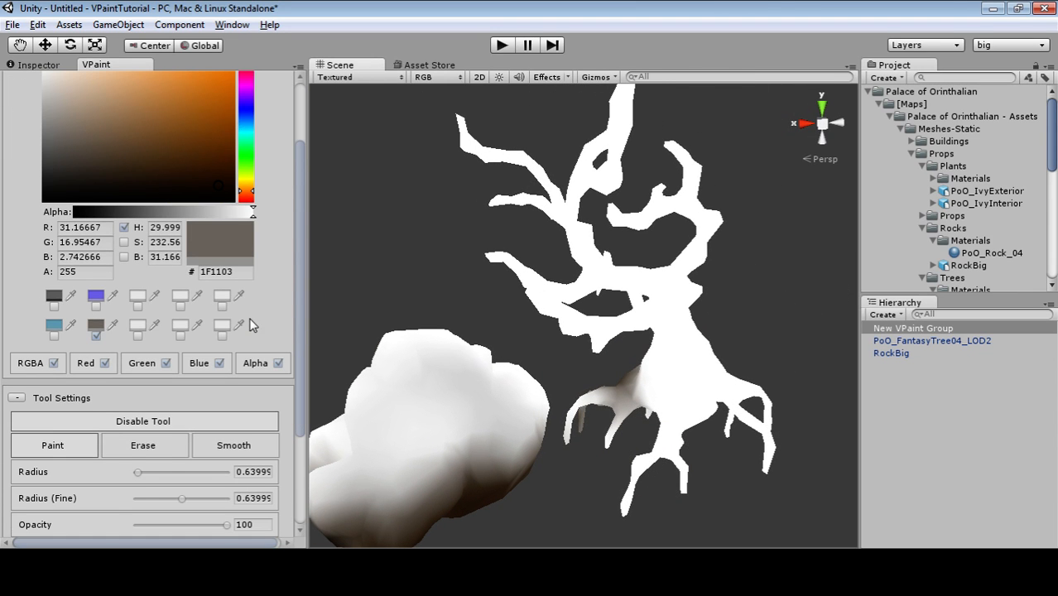
{"action": "scroll", "coordinate": [233, 298], "scroll_direction": "down", "scroll_amount": 3}
{"action": "left_click_drag", "start_coordinate": [727, 386], "coordinate": [594, 441], "text": "alt"}
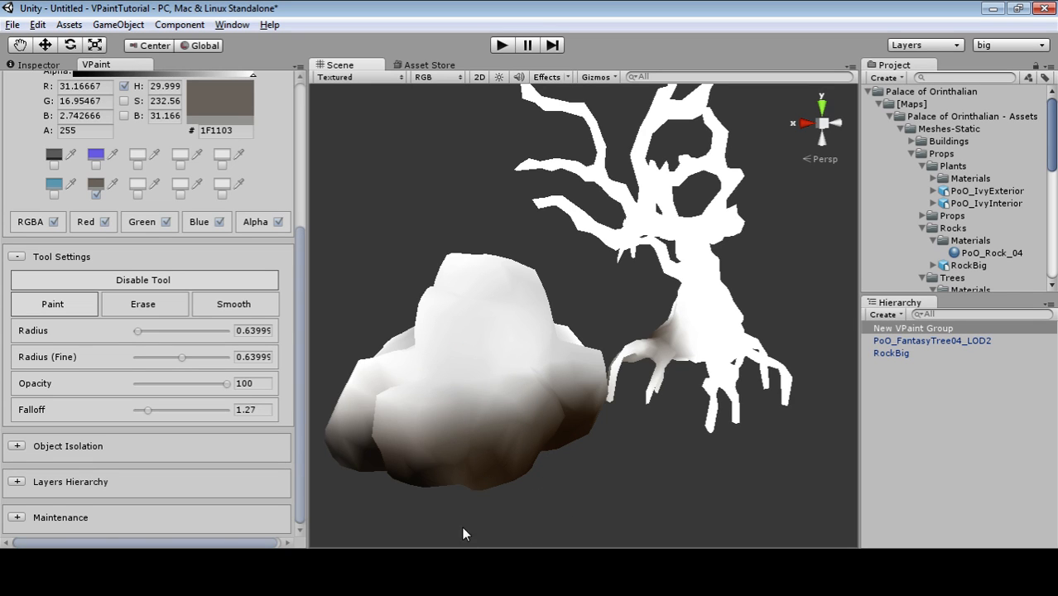
{"action": "scroll", "coordinate": [220, 335], "scroll_direction": "up", "scroll_amount": 5}
{"action": "scroll", "coordinate": [220, 336], "scroll_direction": "down", "scroll_amount": 2}
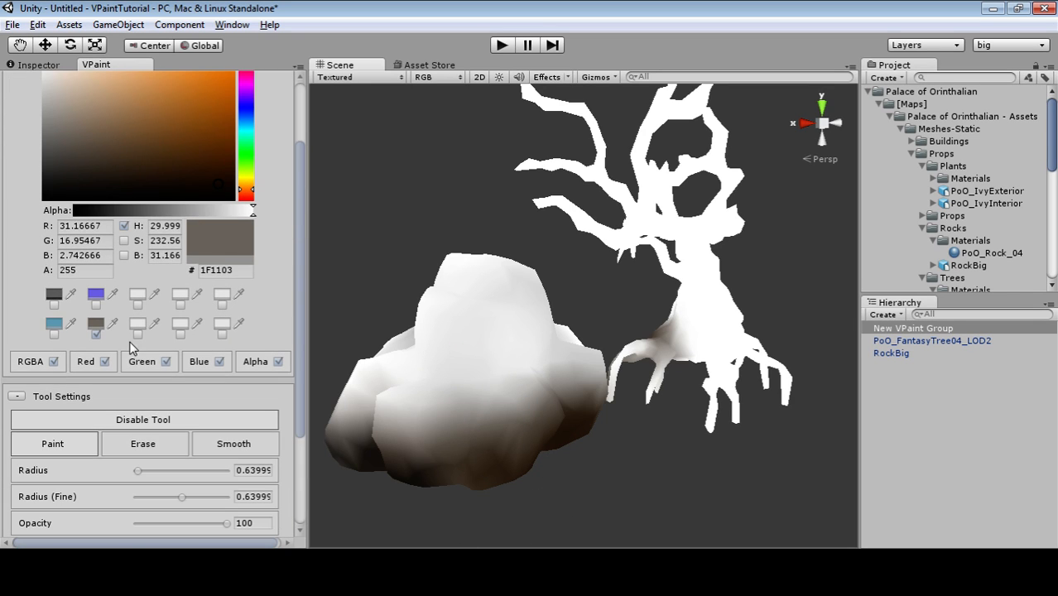
Test a teal stroke on the rock's side, then undo it.
{"action": "left_click", "coordinate": [58, 331]}
{"action": "mouse_move", "coordinate": [507, 367]}
{"action": "left_mouse_down"}
{"action": "mouse_move", "coordinate": [562, 395]}
{"action": "mouse_move", "coordinate": [603, 395]}
{"action": "left_mouse_up"}
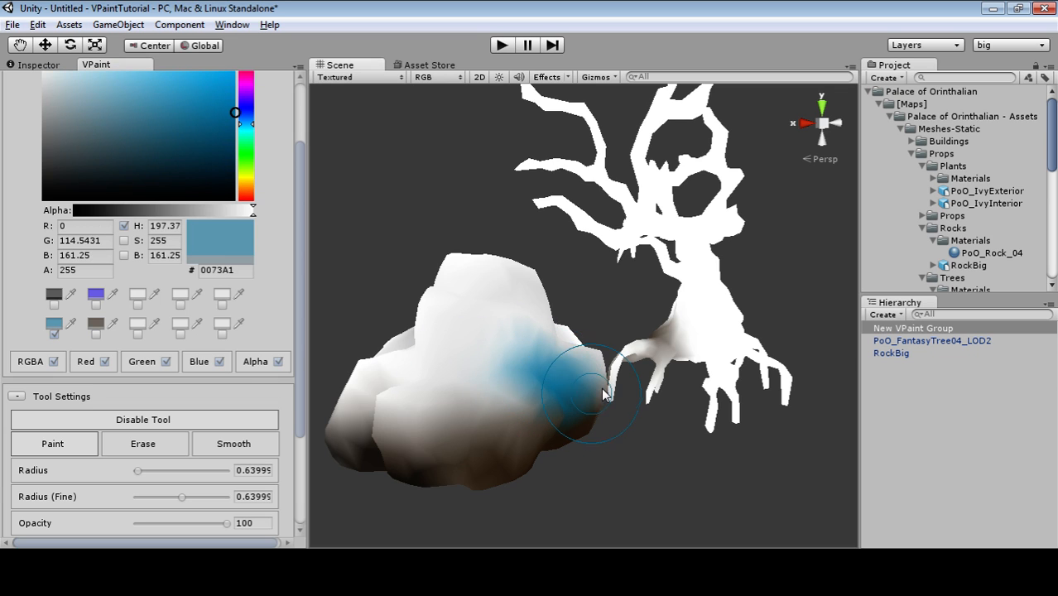
{"action": "key", "text": "ctrl+z"}
{"action": "left_click_drag", "start_coordinate": [593, 349], "coordinate": [639, 476], "text": "alt"}
{"action": "scroll", "coordinate": [41, 406], "scroll_direction": "down", "scroll_amount": 3}
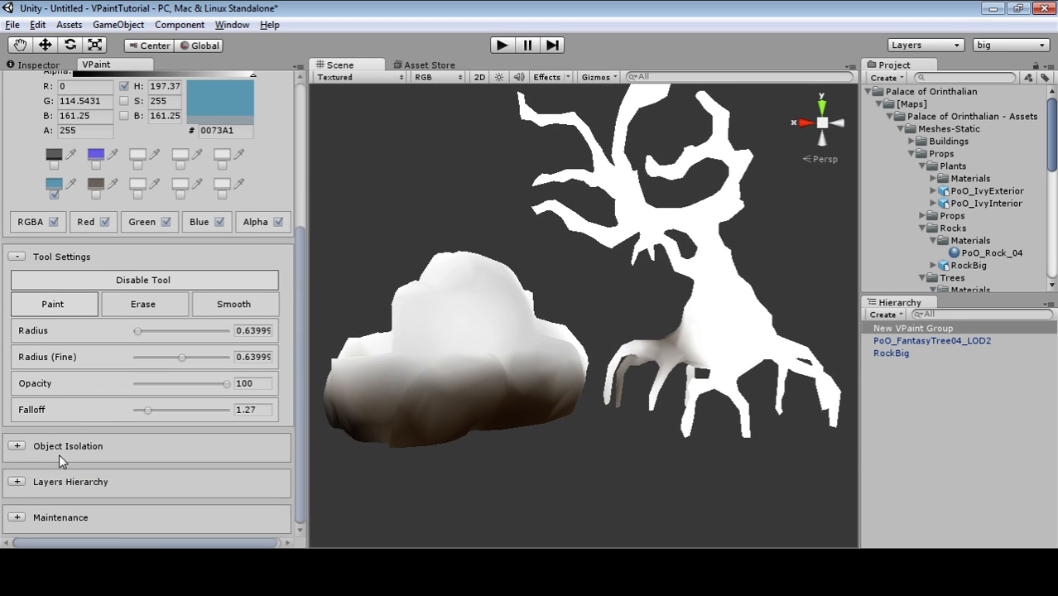
Add Layer 2 from the Layers menu and make it the active paint layer.
{"action": "left_click", "coordinate": [18, 482]}
{"action": "scroll", "coordinate": [187, 378], "scroll_direction": "down", "scroll_amount": 3}
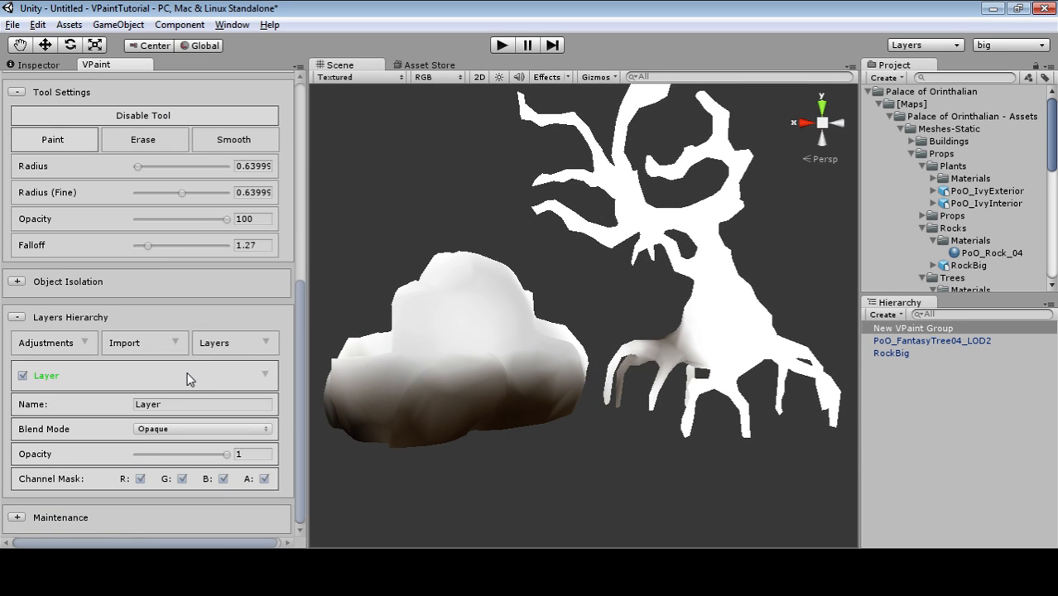
{"action": "left_click", "coordinate": [267, 343]}
{"action": "left_click", "coordinate": [241, 337]}
{"action": "left_click", "coordinate": [266, 343]}
{"action": "left_click", "coordinate": [315, 351]}
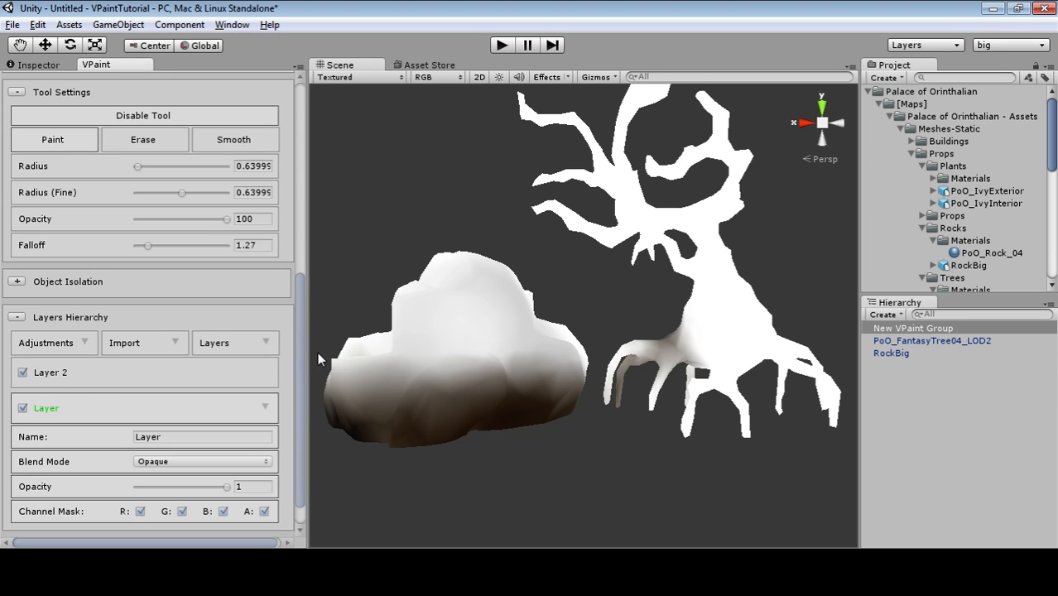
{"action": "left_click", "coordinate": [57, 381]}
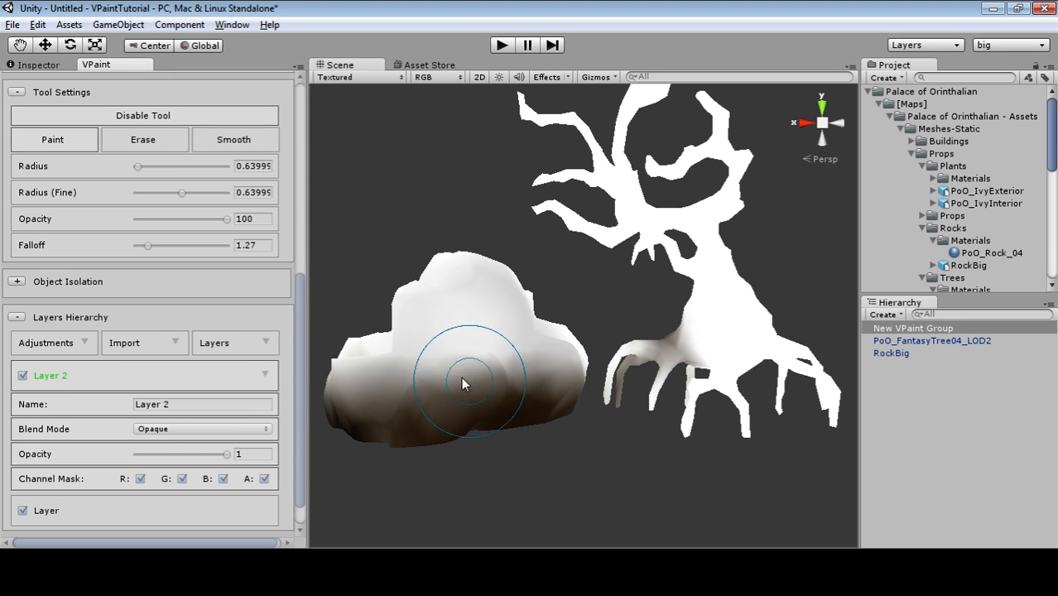
Brighten the blue to 00B5FF and paint it over the rock's top.
{"action": "scroll", "coordinate": [168, 298], "scroll_direction": "up", "scroll_amount": 8}
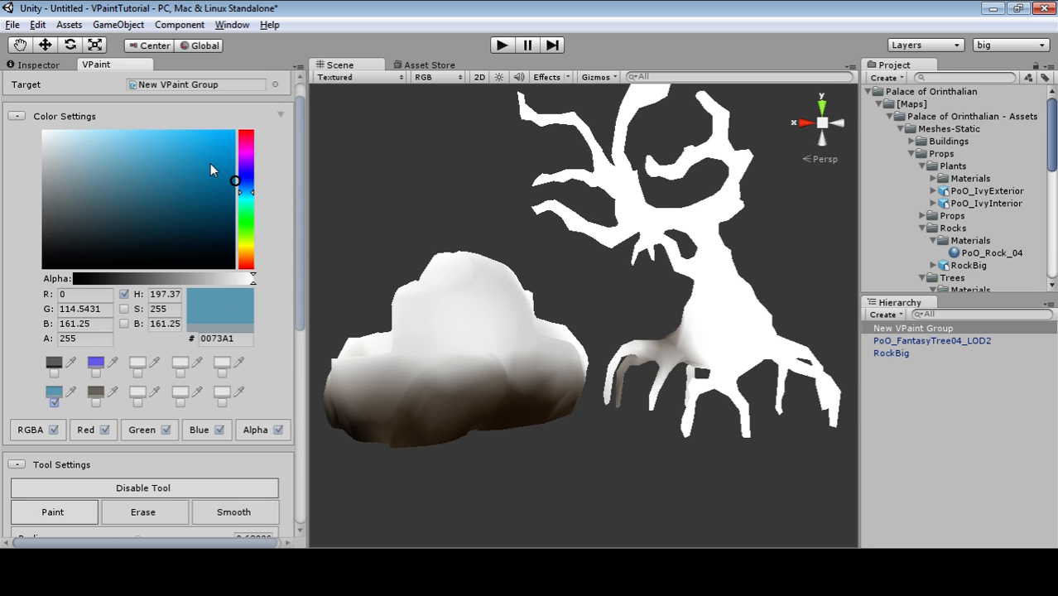
{"action": "left_click_drag", "start_coordinate": [211, 163], "coordinate": [242, 124]}
{"action": "mouse_move", "coordinate": [414, 275]}
{"action": "left_mouse_down", "text": "alt"}
{"action": "mouse_move", "coordinate": [489, 372]}
{"action": "mouse_move", "coordinate": [530, 370]}
{"action": "mouse_move", "coordinate": [485, 378]}
{"action": "mouse_move", "coordinate": [525, 385]}
{"action": "mouse_move", "coordinate": [473, 430]}
{"action": "mouse_move", "coordinate": [638, 398]}
{"action": "left_mouse_up", "text": "alt"}
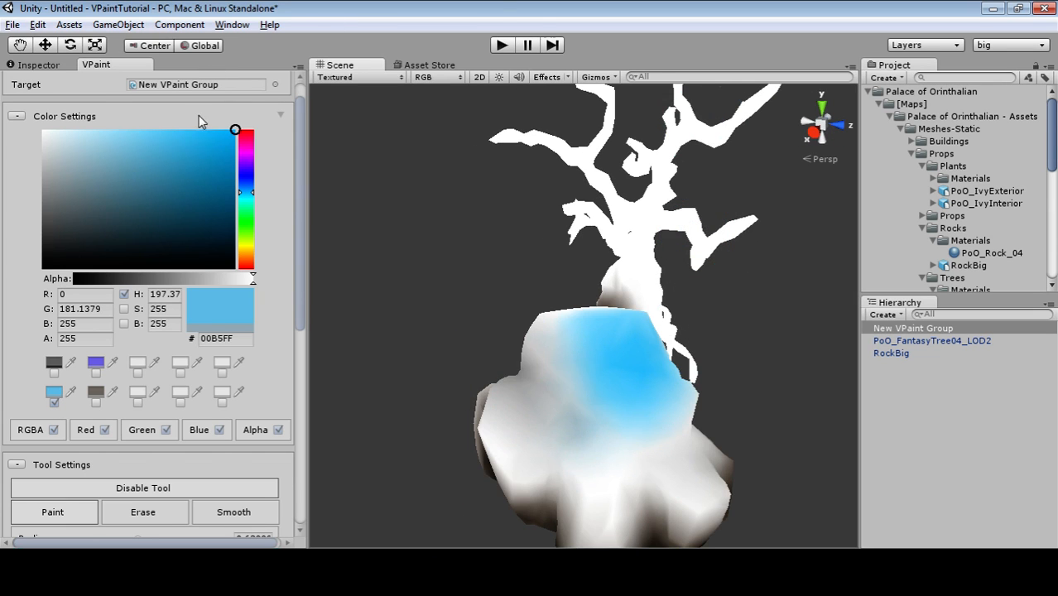
In Normal View, paint blue over the rock's upper block and a looping tree branch.
{"action": "scroll", "coordinate": [199, 122], "scroll_direction": "up", "scroll_amount": 1}
{"action": "left_click", "coordinate": [151, 87]}
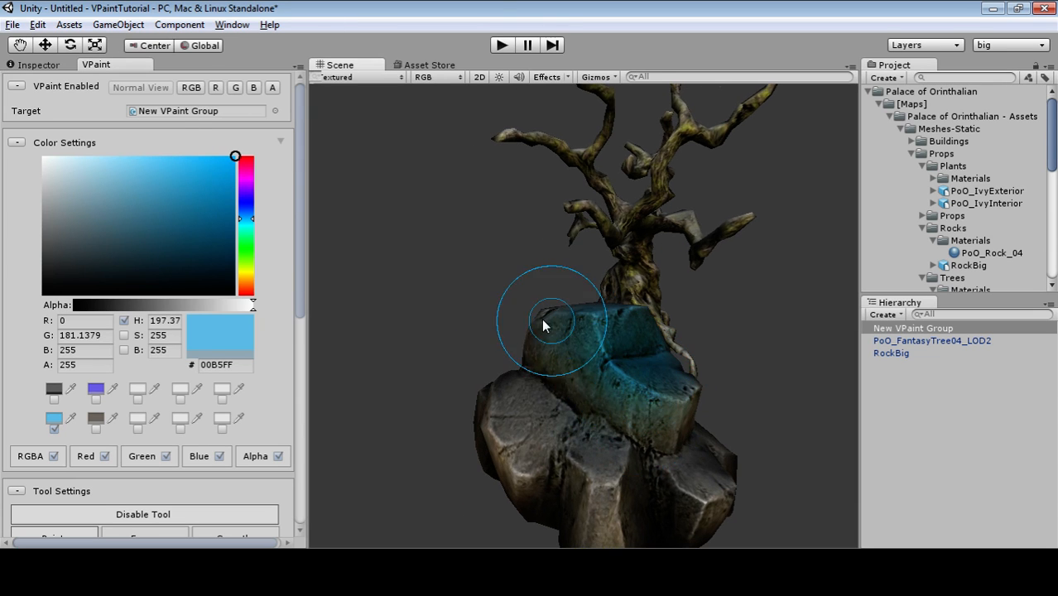
{"action": "mouse_move", "coordinate": [565, 409]}
{"action": "left_mouse_down", "text": "alt"}
{"action": "mouse_move", "coordinate": [518, 442]}
{"action": "mouse_move", "coordinate": [436, 397]}
{"action": "mouse_move", "coordinate": [522, 344]}
{"action": "mouse_move", "coordinate": [500, 336]}
{"action": "mouse_move", "coordinate": [424, 381]}
{"action": "mouse_move", "coordinate": [461, 325]}
{"action": "mouse_move", "coordinate": [441, 315]}
{"action": "left_mouse_up", "text": "alt"}
{"action": "mouse_move", "coordinate": [507, 383]}
{"action": "left_mouse_down", "text": "alt"}
{"action": "mouse_move", "coordinate": [768, 277]}
{"action": "mouse_move", "coordinate": [610, 243]}
{"action": "left_mouse_up", "text": "alt"}
{"action": "mouse_move", "coordinate": [704, 230]}
{"action": "left_mouse_down"}
{"action": "mouse_move", "coordinate": [717, 230]}
{"action": "mouse_move", "coordinate": [628, 226]}
{"action": "mouse_move", "coordinate": [627, 90]}
{"action": "mouse_move", "coordinate": [637, 167]}
{"action": "left_mouse_up"}
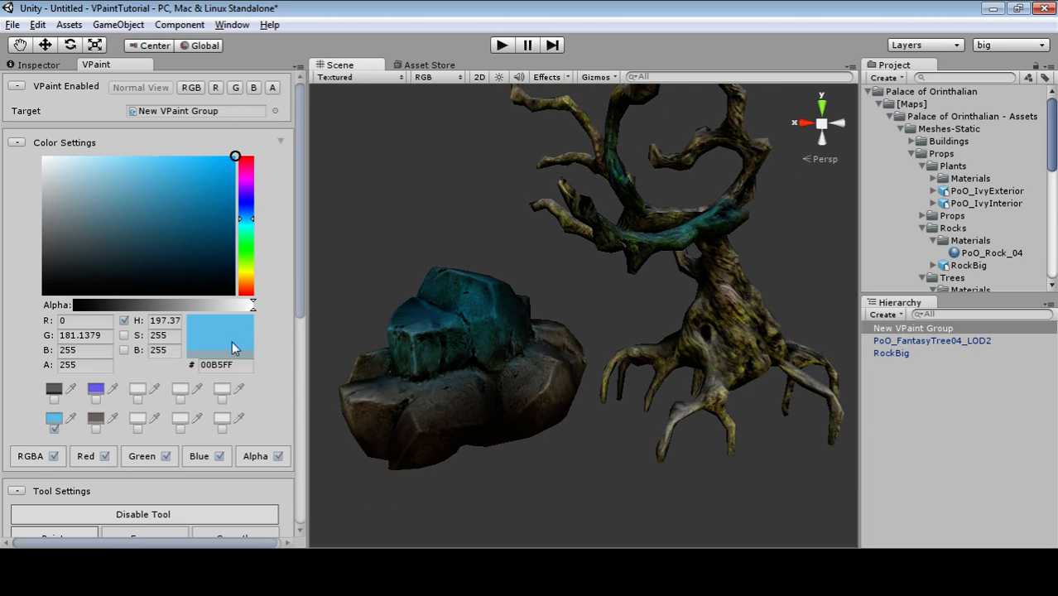
{"action": "scroll", "coordinate": [233, 349], "scroll_direction": "down", "scroll_amount": 10}
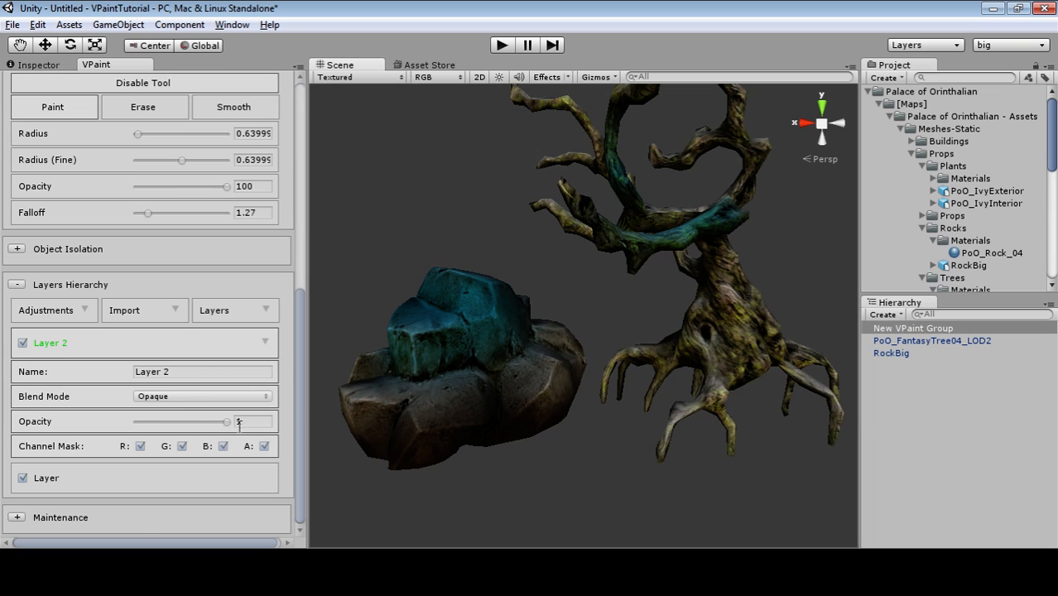
{"action": "left_click_drag", "start_coordinate": [230, 422], "coordinate": [213, 424]}
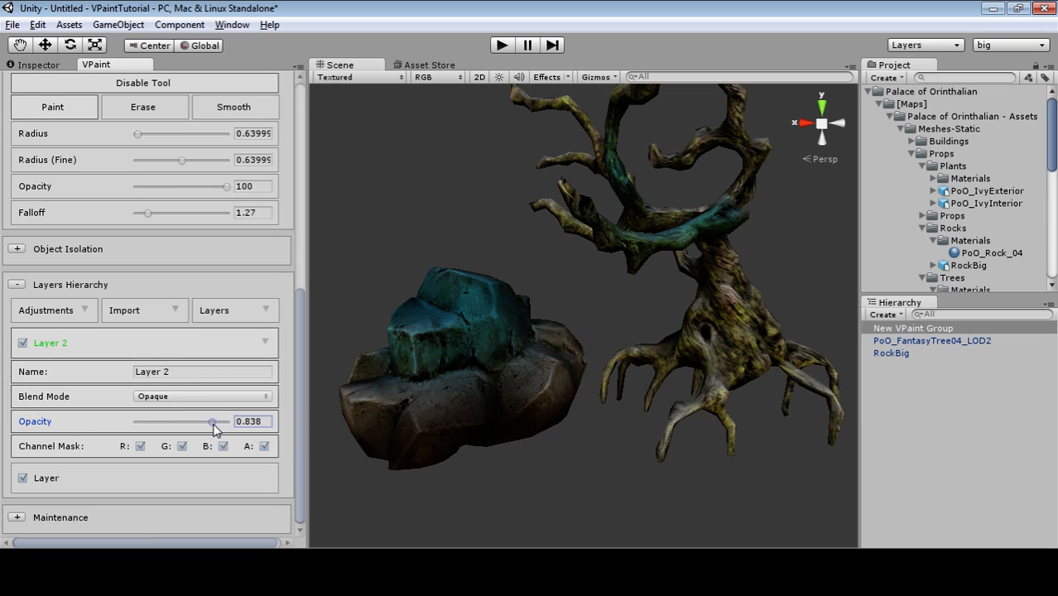
{"action": "left_click", "coordinate": [159, 396]}
{"action": "left_click", "coordinate": [177, 431]}
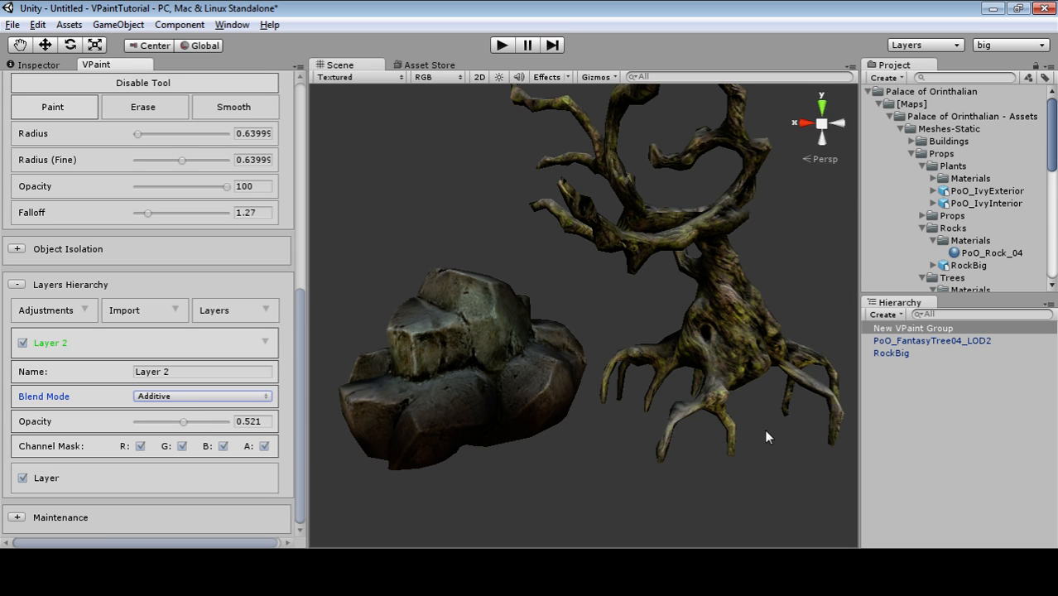
{"action": "scroll", "coordinate": [260, 303], "scroll_direction": "up", "scroll_amount": 10}
{"action": "scroll", "coordinate": [163, 420], "scroll_direction": "down", "scroll_amount": 7}
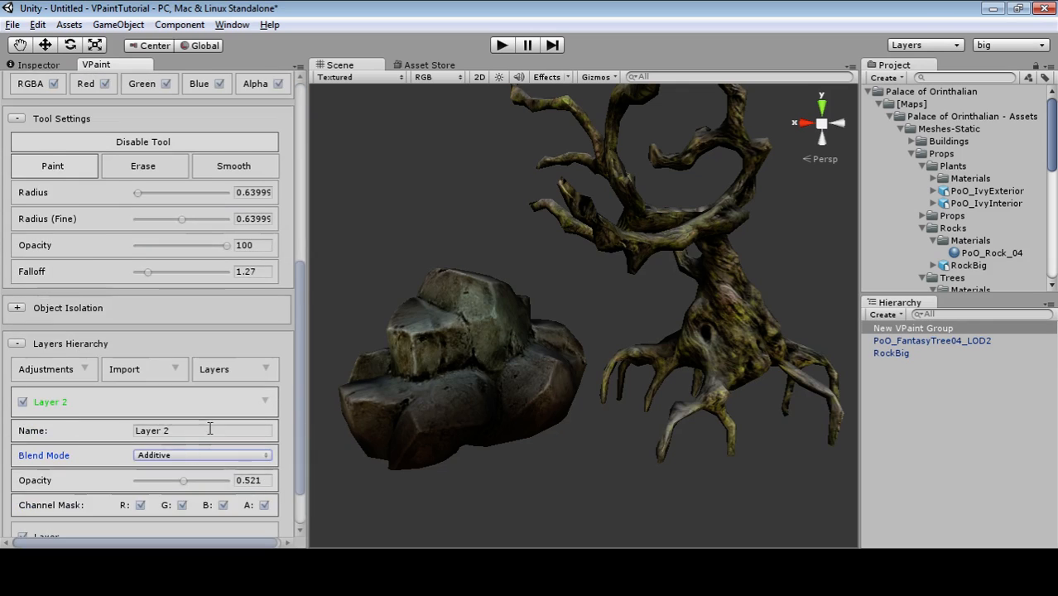
{"action": "scroll", "coordinate": [210, 429], "scroll_direction": "down", "scroll_amount": 3}
{"action": "left_click", "coordinate": [174, 398]}
{"action": "left_click", "coordinate": [207, 448]}
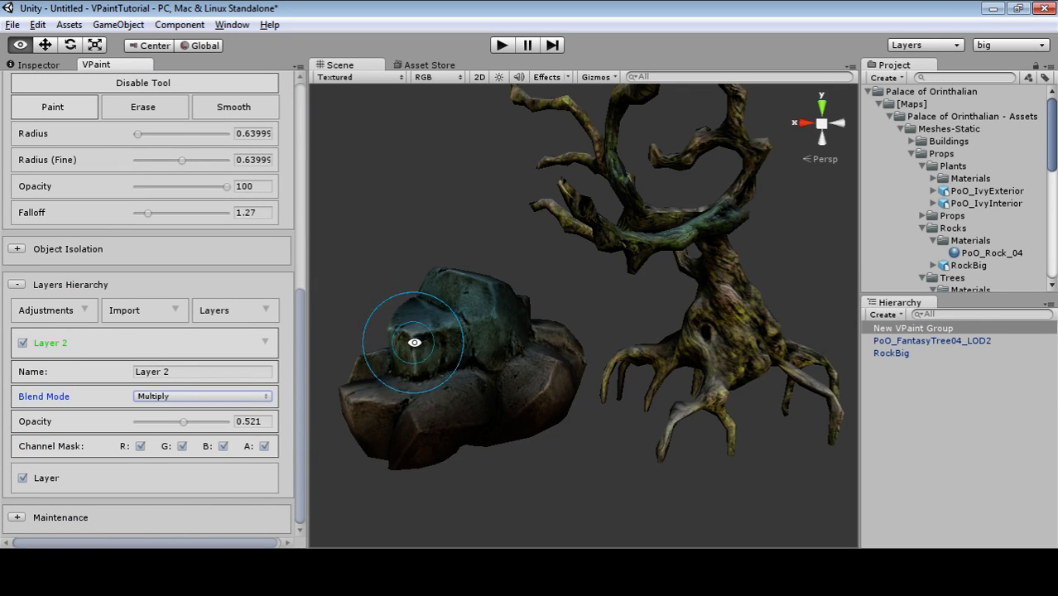
{"action": "left_click_drag", "start_coordinate": [414, 342], "coordinate": [447, 357], "text": "alt"}
{"action": "left_click", "coordinate": [189, 397]}
{"action": "left_click", "coordinate": [203, 470]}
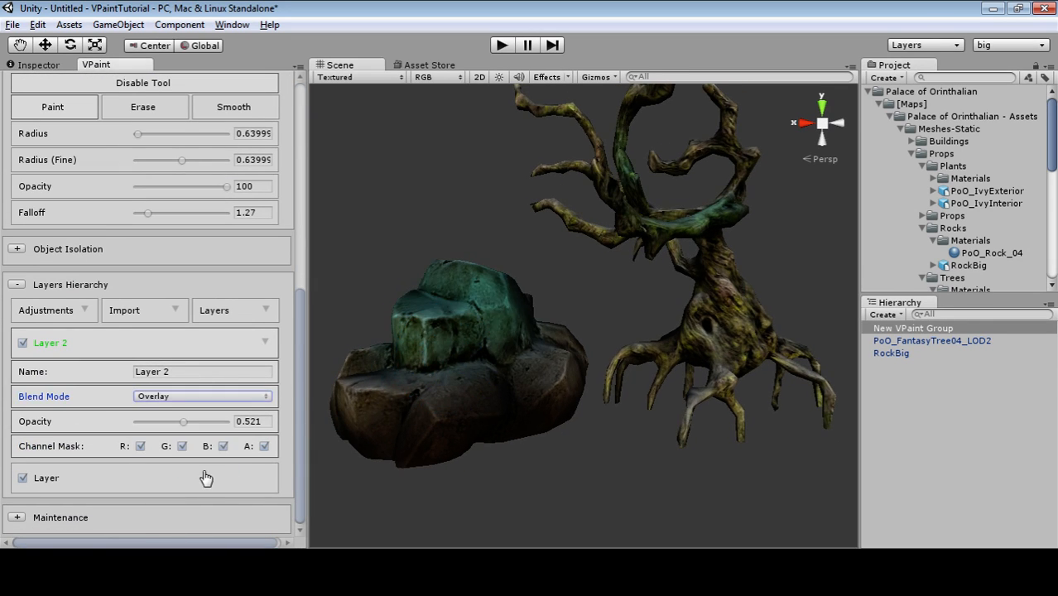
{"action": "left_click", "coordinate": [177, 397]}
{"action": "left_click", "coordinate": [186, 421]}
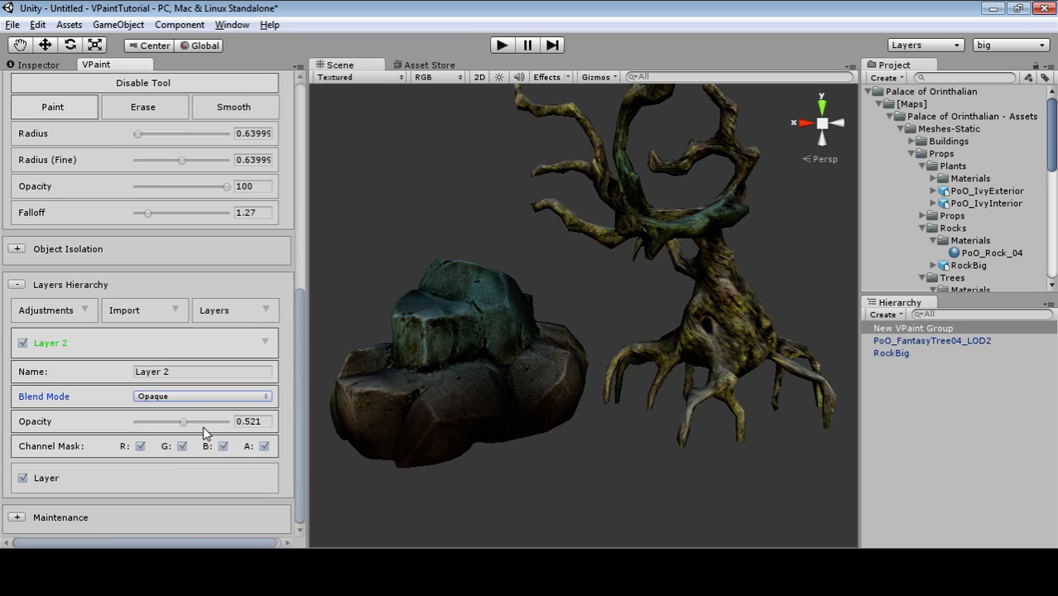
{"action": "left_click", "coordinate": [188, 424]}
{"action": "mouse_move", "coordinate": [189, 432]}
{"action": "left_mouse_down"}
{"action": "mouse_move", "coordinate": [219, 429]}
{"action": "mouse_move", "coordinate": [176, 439]}
{"action": "left_mouse_up"}
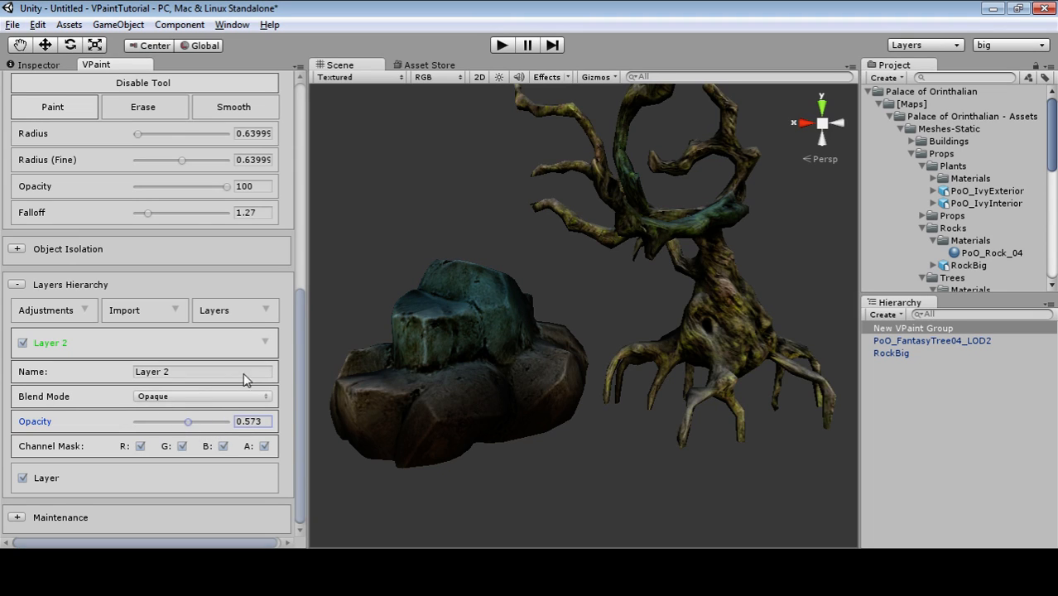
{"action": "scroll", "coordinate": [337, 188], "scroll_direction": "down", "scroll_amount": 2}
{"action": "left_click", "coordinate": [55, 482]}
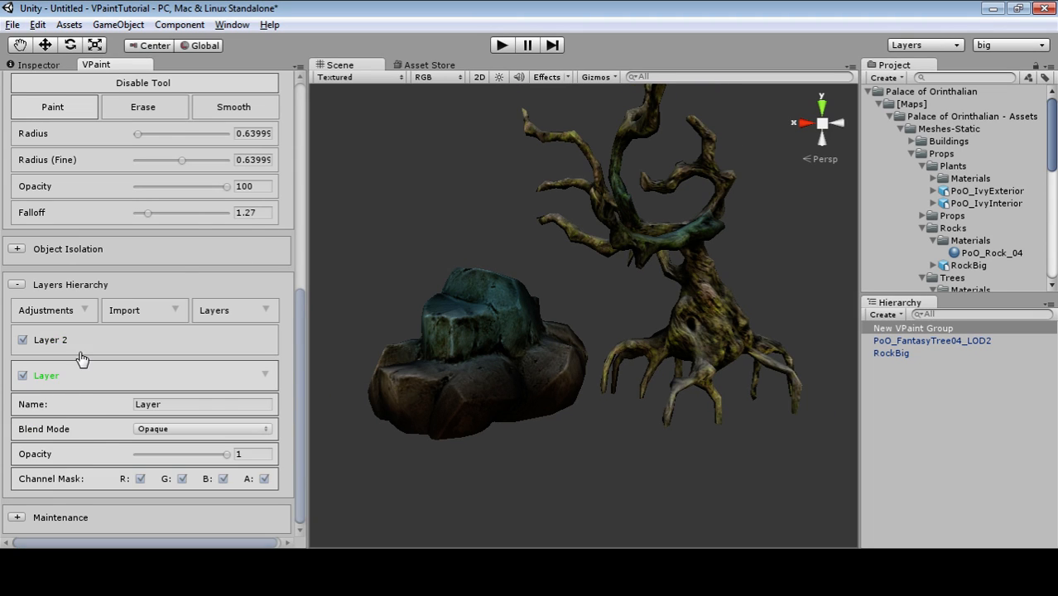
{"action": "left_click", "coordinate": [80, 353]}
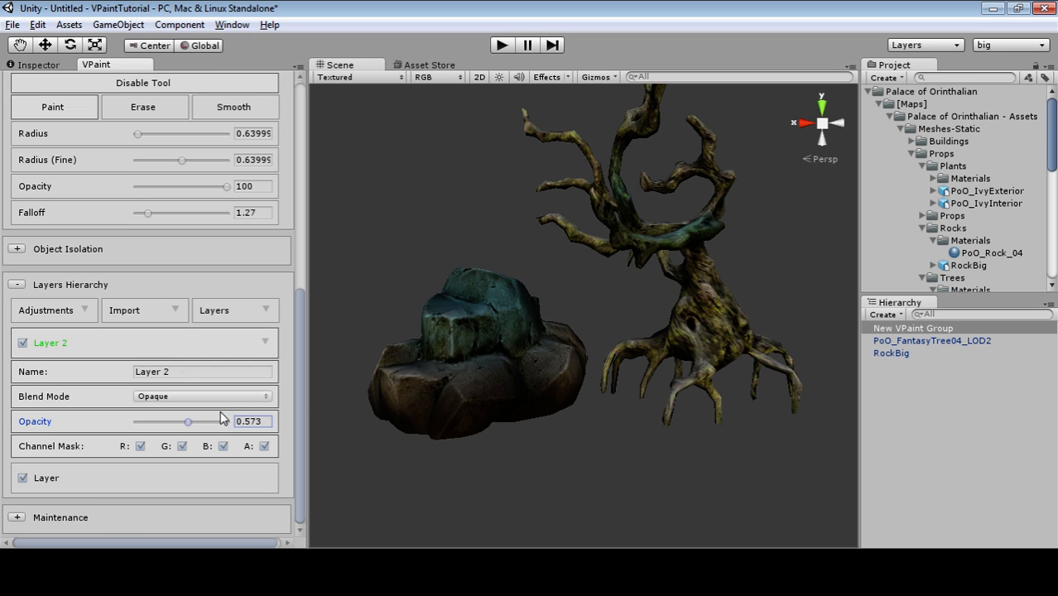
{"action": "left_click_drag", "start_coordinate": [189, 425], "coordinate": [116, 425]}
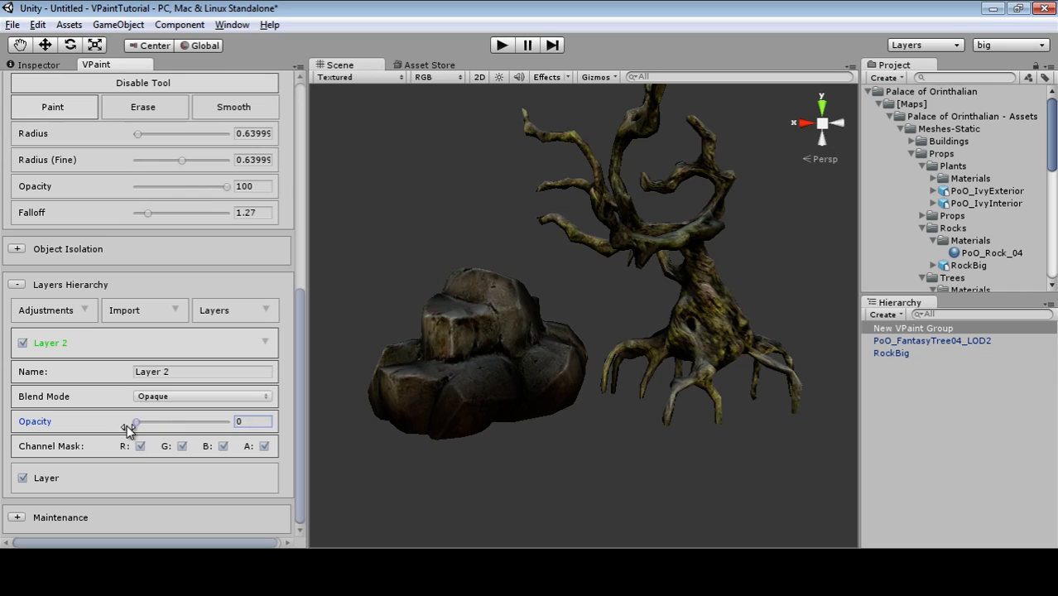
{"action": "left_click_drag", "start_coordinate": [679, 365], "coordinate": [613, 414], "text": "alt"}
{"action": "left_click_drag", "start_coordinate": [136, 422], "coordinate": [342, 435]}
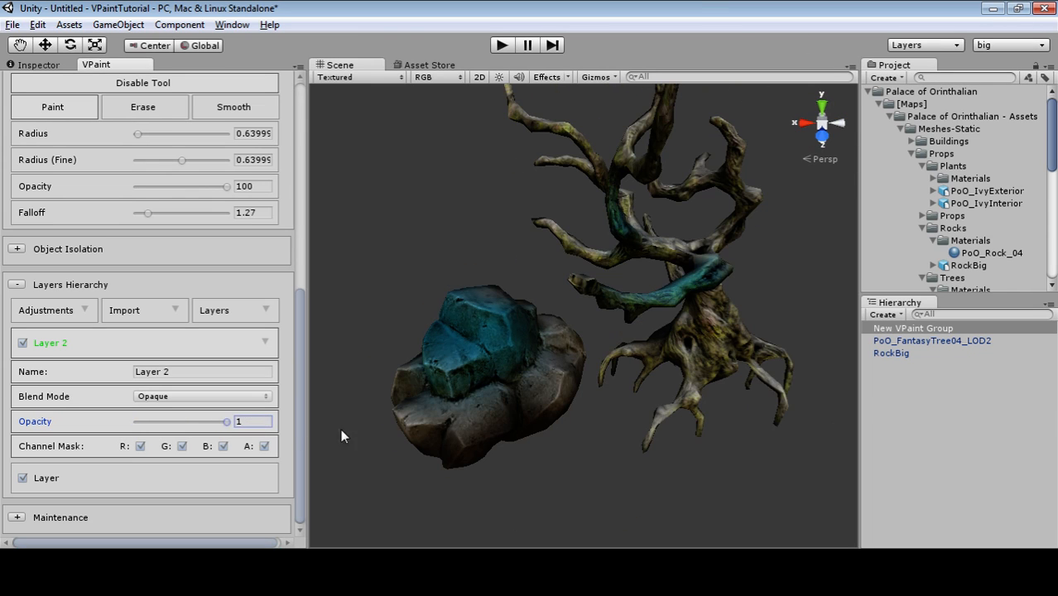
Orbit and zoom around the blue-painted rock and tree, then make the base Layer active.
{"action": "left_click_drag", "start_coordinate": [471, 350], "coordinate": [461, 391], "text": "alt"}
{"action": "left_click_drag", "start_coordinate": [600, 479], "coordinate": [413, 342], "text": "alt"}
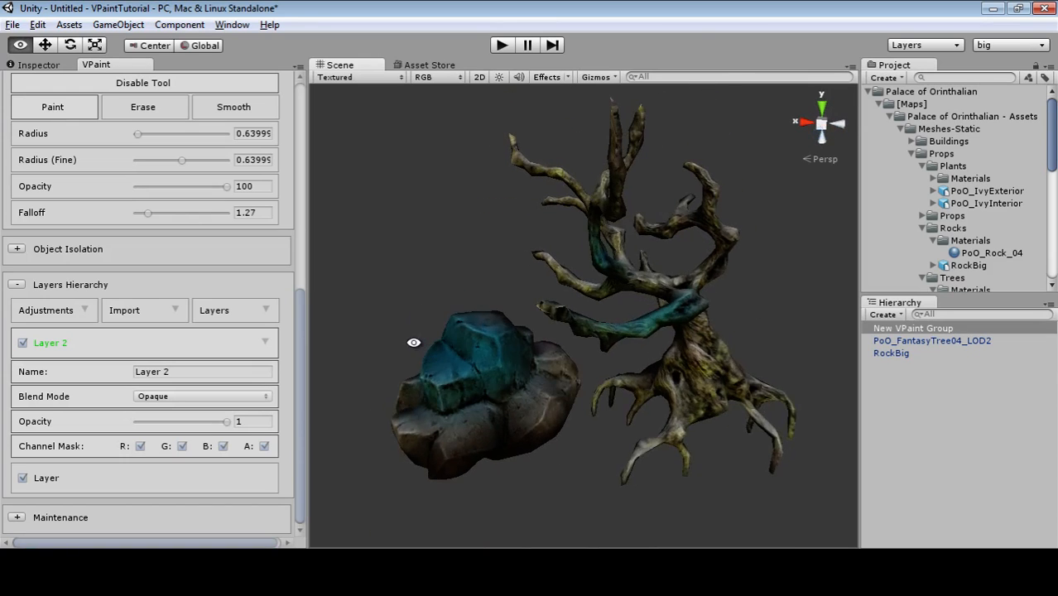
{"action": "mouse_move", "coordinate": [748, 319]}
{"action": "left_mouse_down", "text": "alt"}
{"action": "mouse_move", "coordinate": [643, 357]}
{"action": "mouse_move", "coordinate": [688, 385]}
{"action": "left_mouse_up", "text": "alt"}
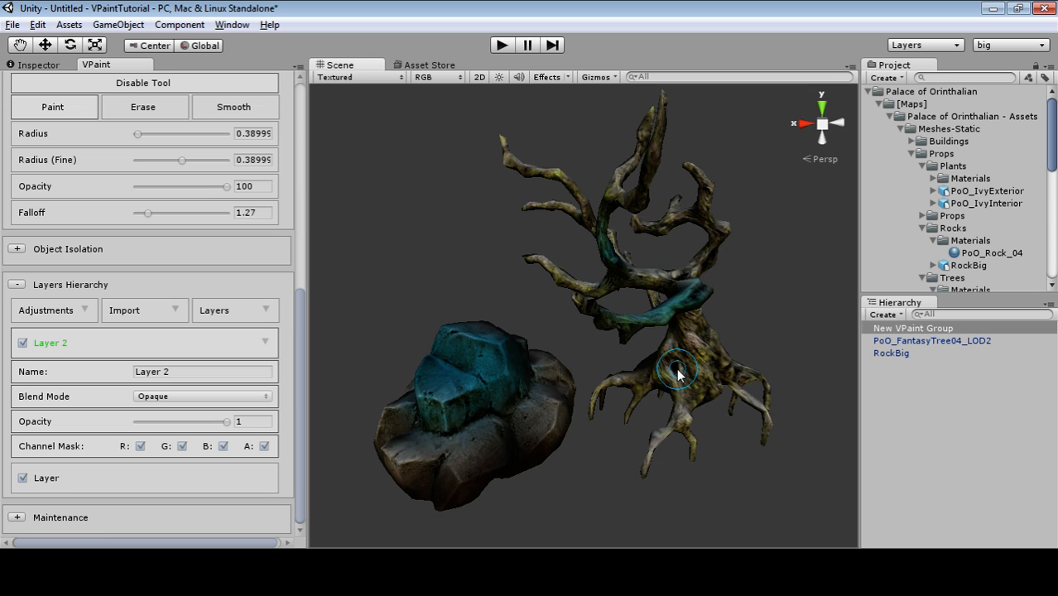
{"action": "left_click_drag", "start_coordinate": [681, 375], "coordinate": [631, 394], "text": "alt"}
{"action": "right_click_drag", "start_coordinate": [635, 394], "coordinate": [409, 390], "text": "alt"}
{"action": "right_click_drag", "start_coordinate": [524, 391], "coordinate": [816, 410], "text": "alt"}
{"action": "left_click_drag", "start_coordinate": [426, 397], "coordinate": [513, 468], "text": "alt"}
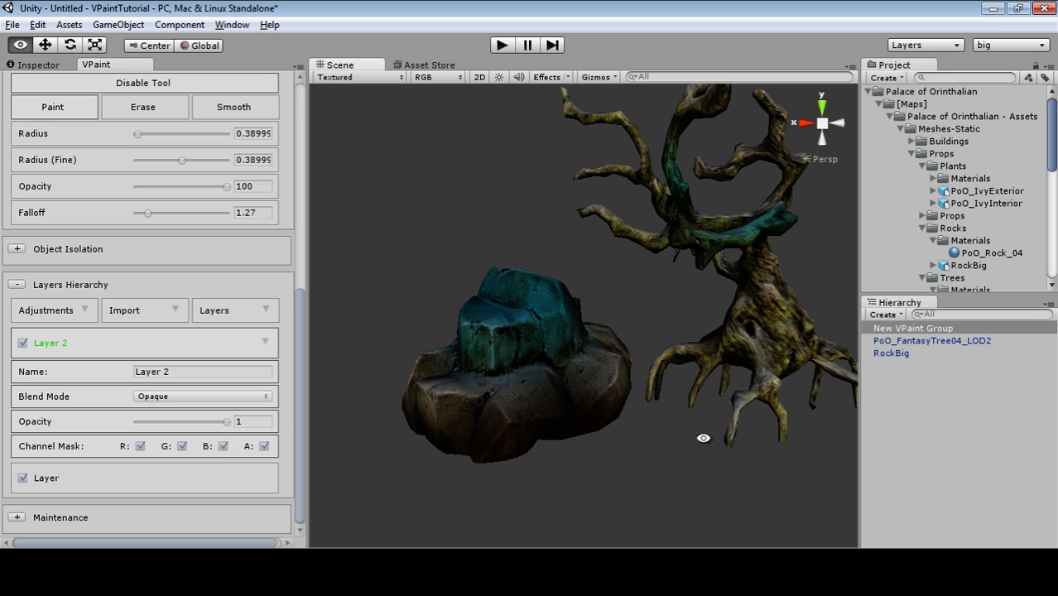
{"action": "left_click_drag", "start_coordinate": [704, 438], "coordinate": [711, 275], "text": "alt"}
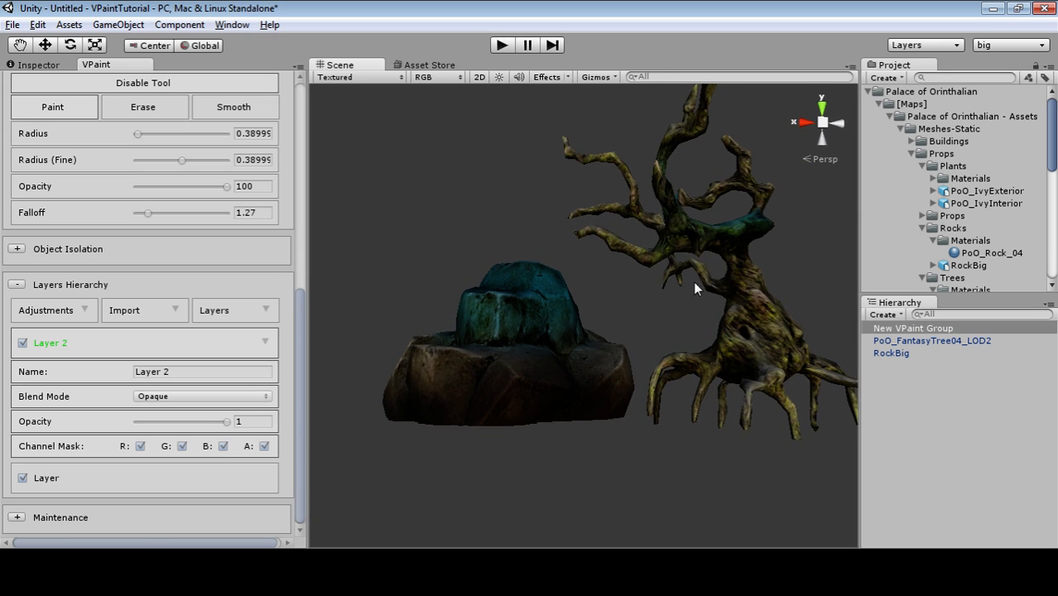
{"action": "left_click_drag", "start_coordinate": [607, 270], "coordinate": [647, 391], "text": "alt"}
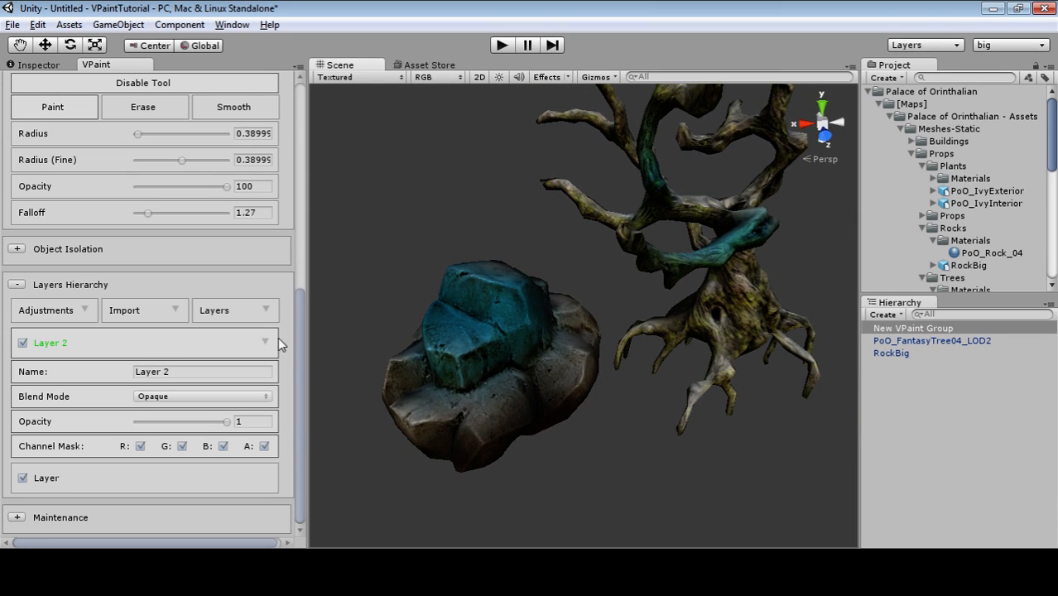
{"action": "left_click_drag", "start_coordinate": [452, 332], "coordinate": [589, 361], "text": "alt"}
{"action": "left_click", "coordinate": [72, 482]}
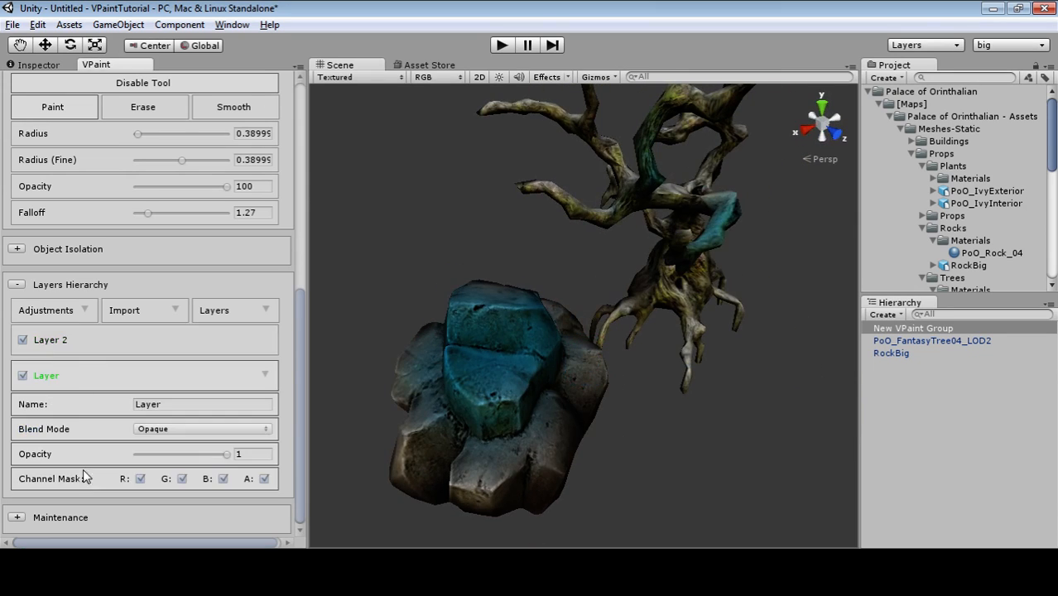
With Layer 2 active, add a new paint layer, Layer 3.
{"action": "left_click", "coordinate": [91, 347]}
{"action": "left_click", "coordinate": [265, 310]}
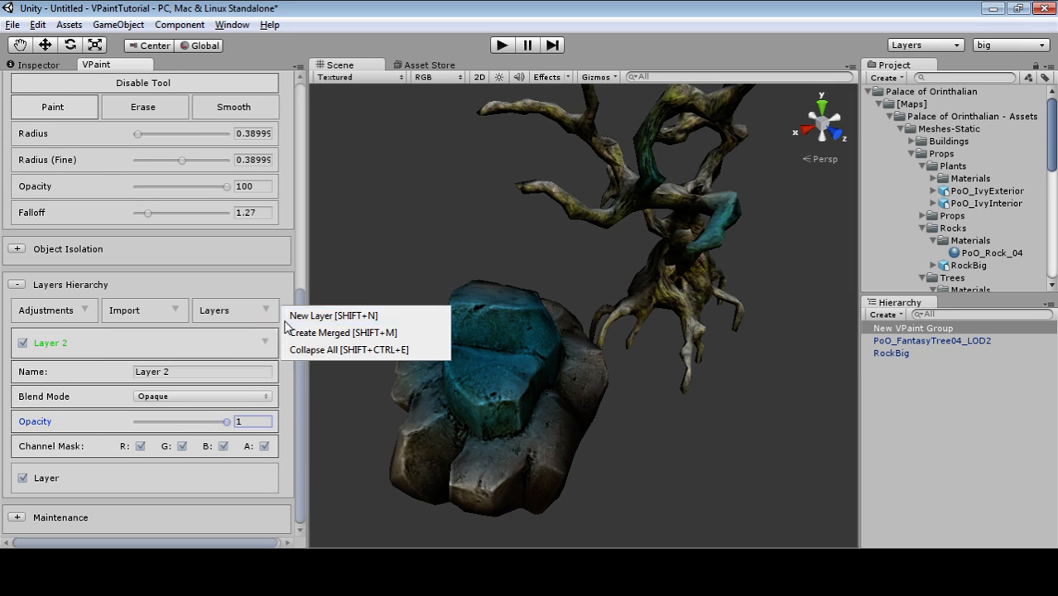
{"action": "left_click", "coordinate": [302, 313]}
Create a merged copy of the layers, then remove the resulting Merged Layer.
{"action": "left_click", "coordinate": [267, 310]}
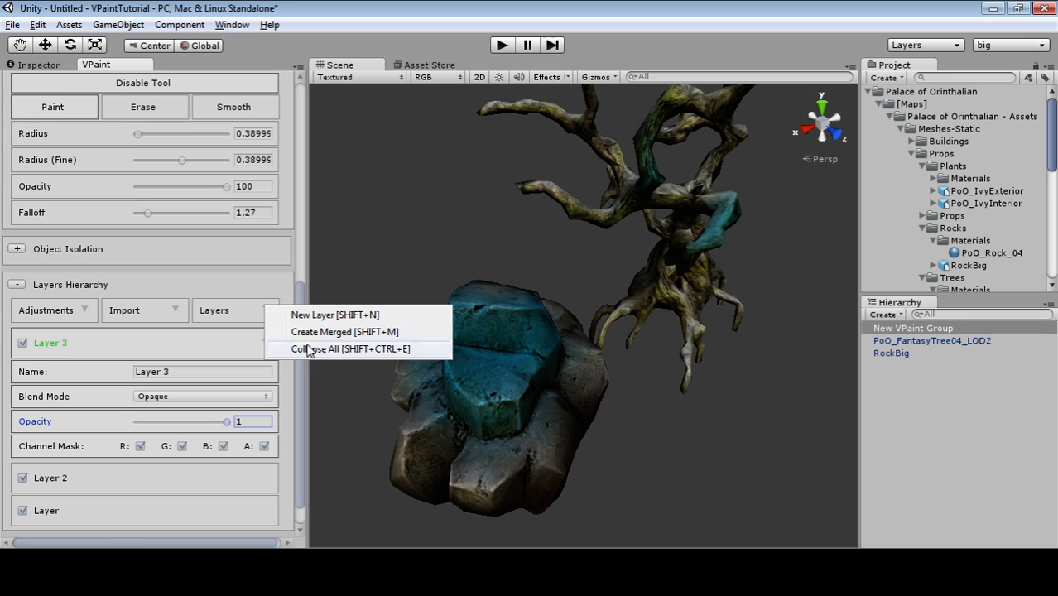
{"action": "left_click", "coordinate": [365, 332]}
{"action": "left_click", "coordinate": [190, 340]}
{"action": "scroll", "coordinate": [185, 414], "scroll_direction": "down", "scroll_amount": 2}
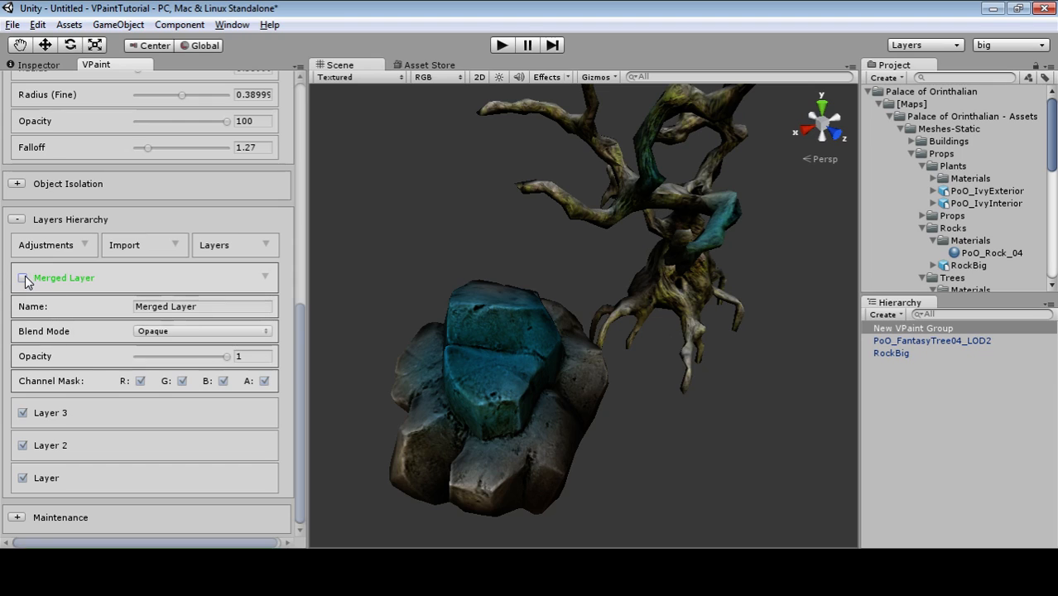
{"action": "left_click", "coordinate": [265, 277]}
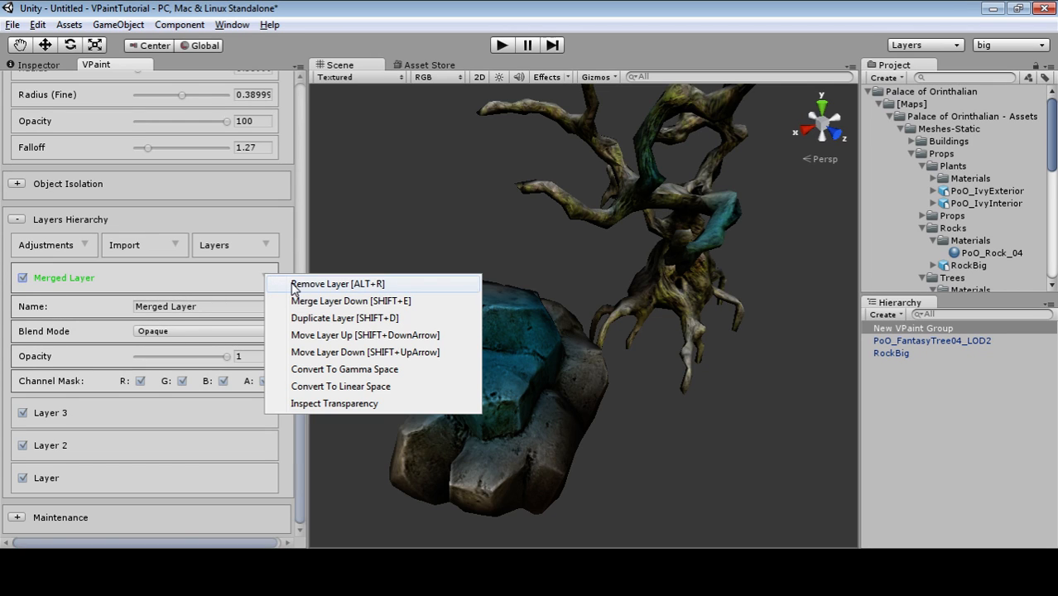
{"action": "left_click", "coordinate": [336, 285]}
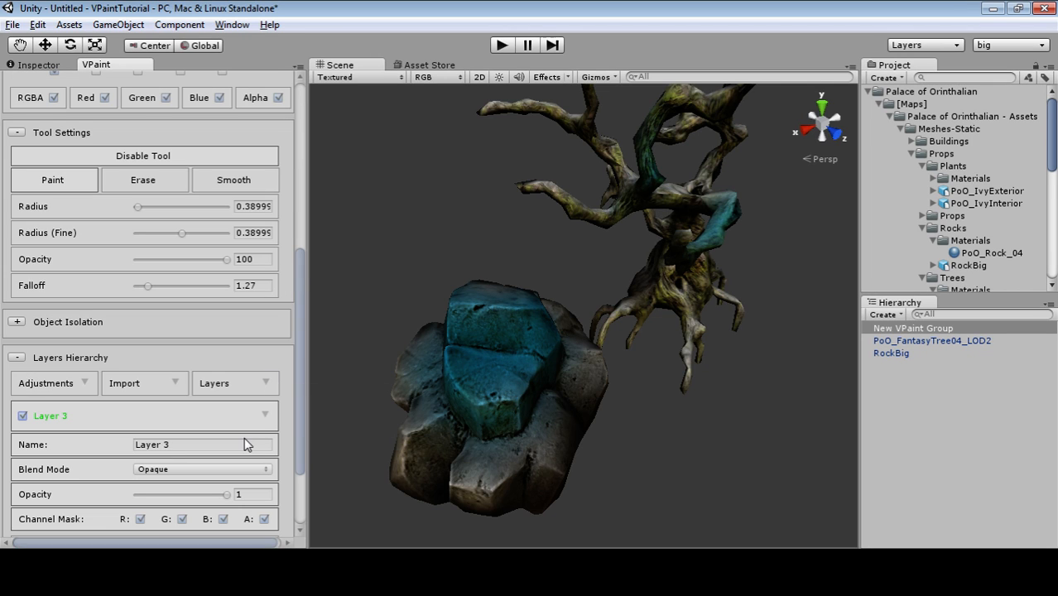
Check Layer 3's actions, then orbit and pan to reframe the rock and tree.
{"action": "left_click", "coordinate": [266, 414]}
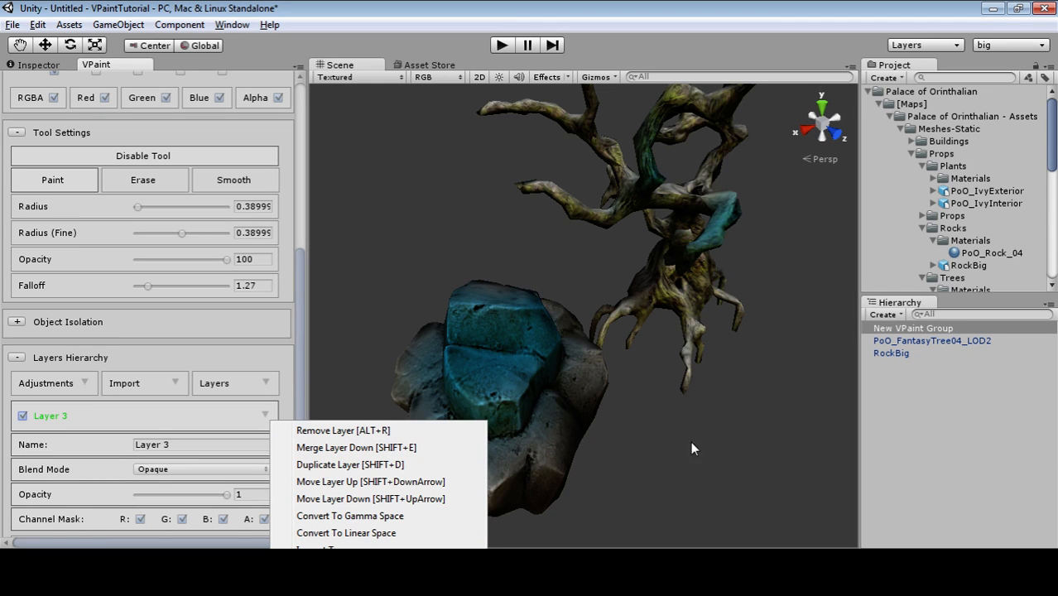
{"action": "left_click", "coordinate": [658, 444]}
{"action": "middle_click_drag", "start_coordinate": [654, 446], "coordinate": [690, 355]}
{"action": "left_click_drag", "start_coordinate": [636, 352], "coordinate": [607, 269], "text": "alt"}
{"action": "middle_click_drag", "start_coordinate": [607, 269], "coordinate": [605, 340]}
{"action": "left_click_drag", "start_coordinate": [605, 340], "coordinate": [593, 282], "text": "alt"}
{"action": "middle_click_drag", "start_coordinate": [592, 282], "coordinate": [577, 305]}
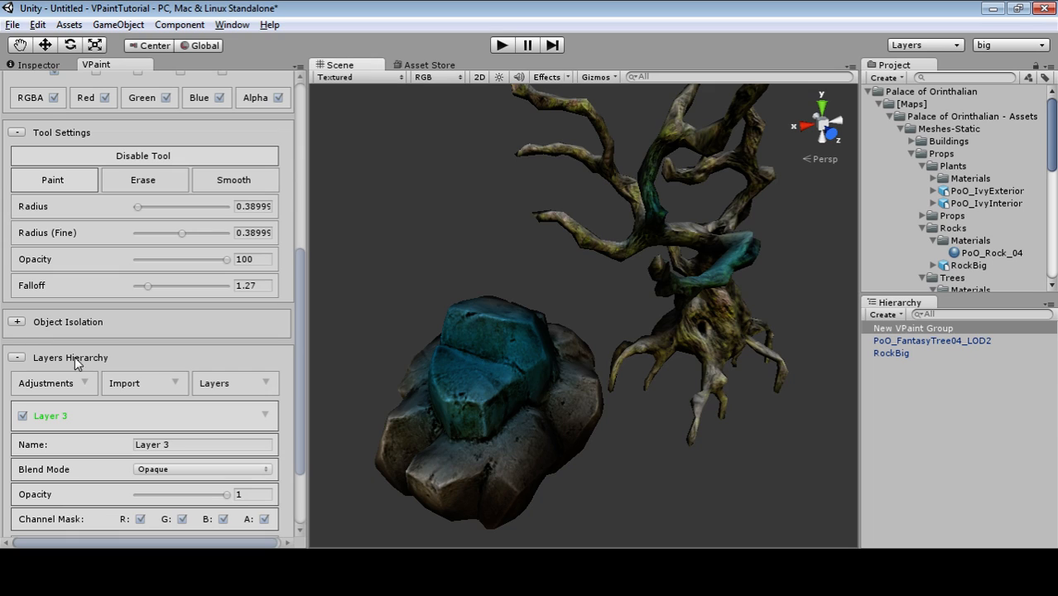
Collapse the Layers Hierarchy and orbit the view to reframe the rock and tree.
{"action": "left_click", "coordinate": [18, 358]}
{"action": "scroll", "coordinate": [140, 368], "scroll_direction": "up", "scroll_amount": 5}
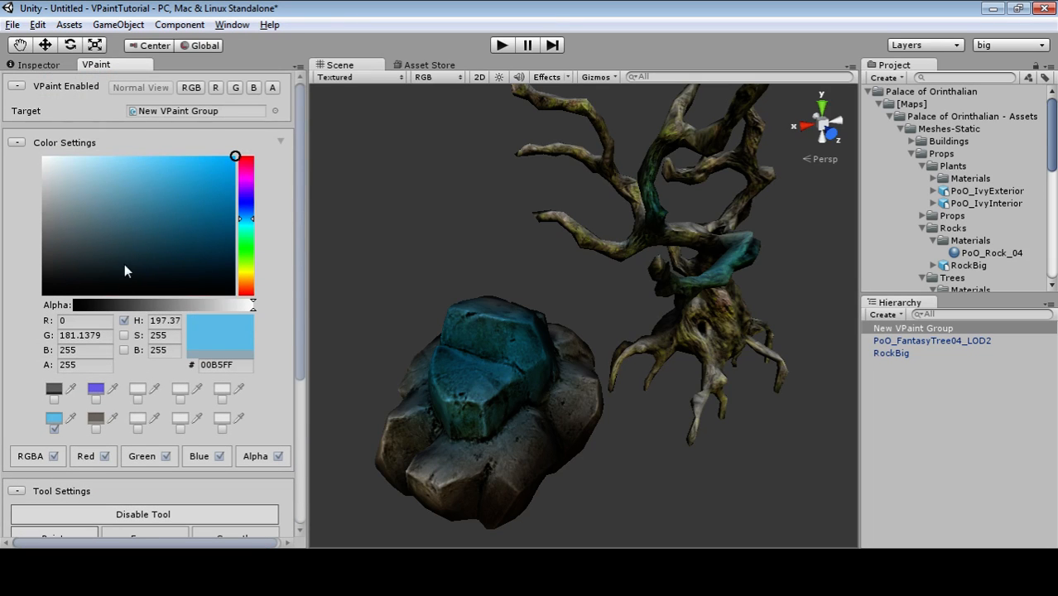
{"action": "left_click_drag", "start_coordinate": [709, 330], "coordinate": [705, 300], "text": "alt"}
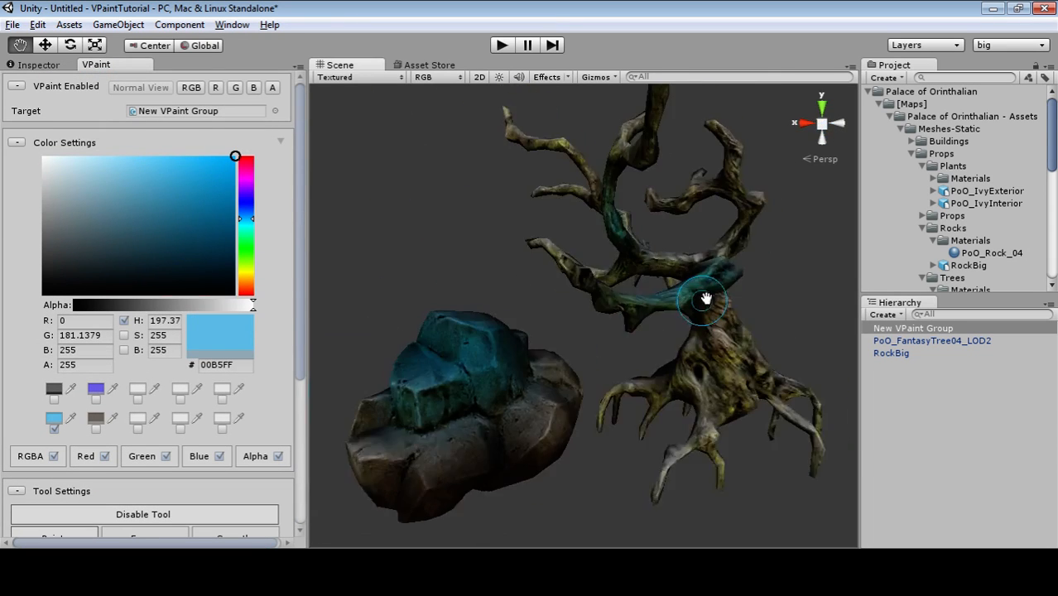
{"action": "right_click_drag", "start_coordinate": [705, 298], "coordinate": [685, 352]}
{"action": "right_click_drag", "start_coordinate": [729, 254], "coordinate": [492, 541]}
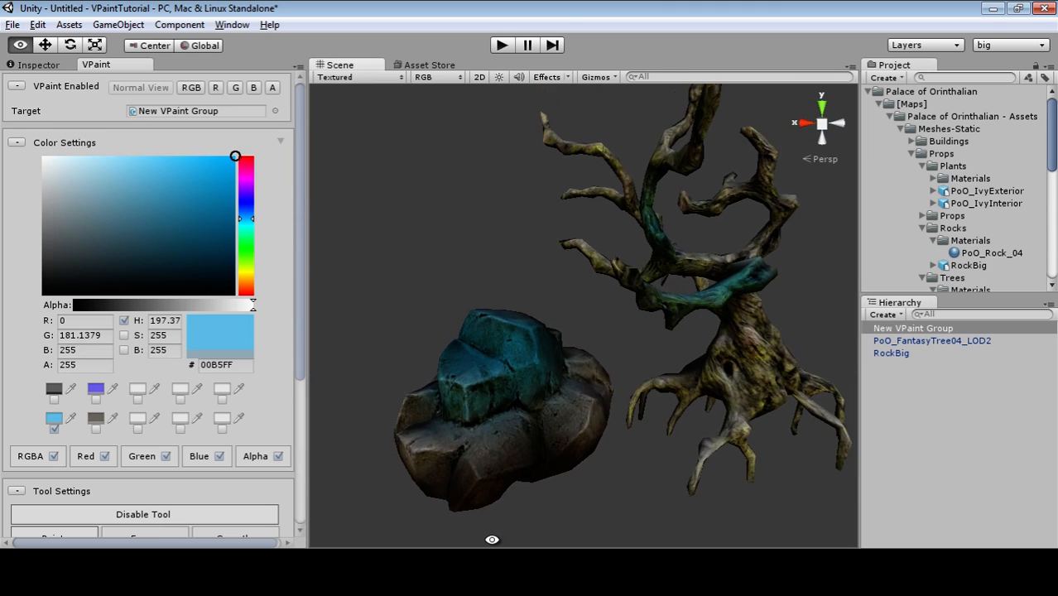
{"action": "scroll", "coordinate": [115, 269], "scroll_direction": "down", "scroll_amount": 5}
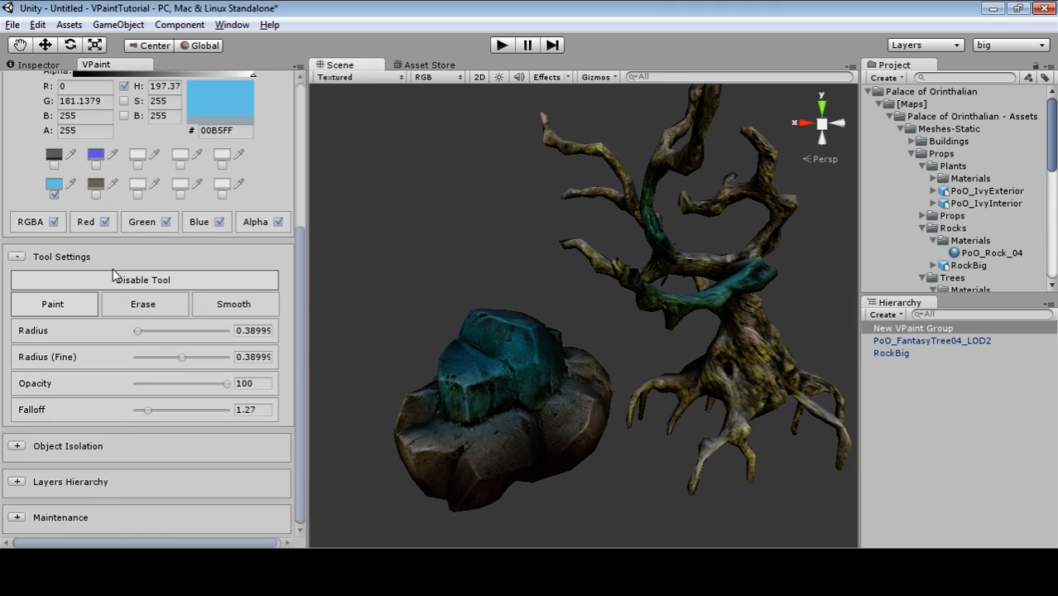
Collapse Tool Settings, re-expand the Layers Hierarchy, and show the Import source list.
{"action": "left_click", "coordinate": [19, 257]}
{"action": "left_click", "coordinate": [17, 482]}
{"action": "scroll", "coordinate": [93, 420], "scroll_direction": "down", "scroll_amount": 5}
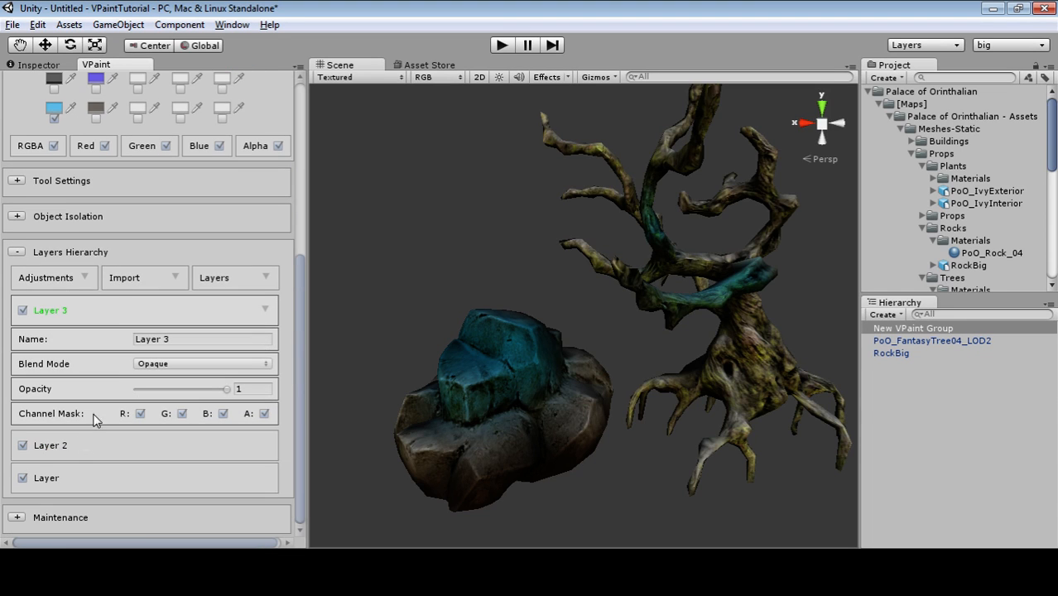
{"action": "left_click", "coordinate": [265, 279]}
{"action": "left_click", "coordinate": [217, 284]}
{"action": "left_click", "coordinate": [177, 282]}
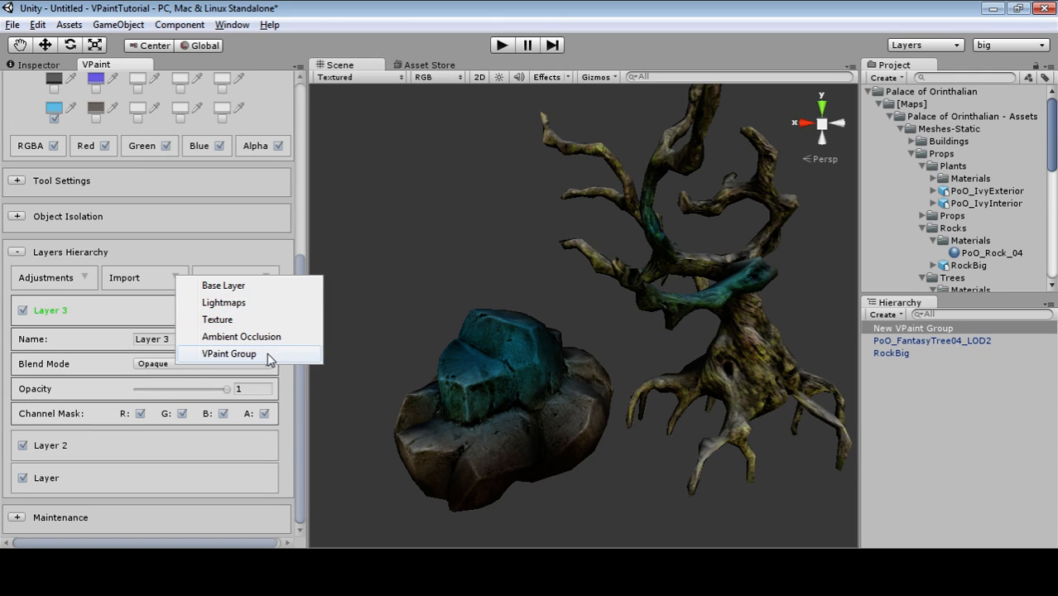
Glance at the Adjustments list, then choose Import ▸ Ambient Occlusion for Layer 3.
{"action": "left_click", "coordinate": [87, 279]}
{"action": "left_click", "coordinate": [87, 279]}
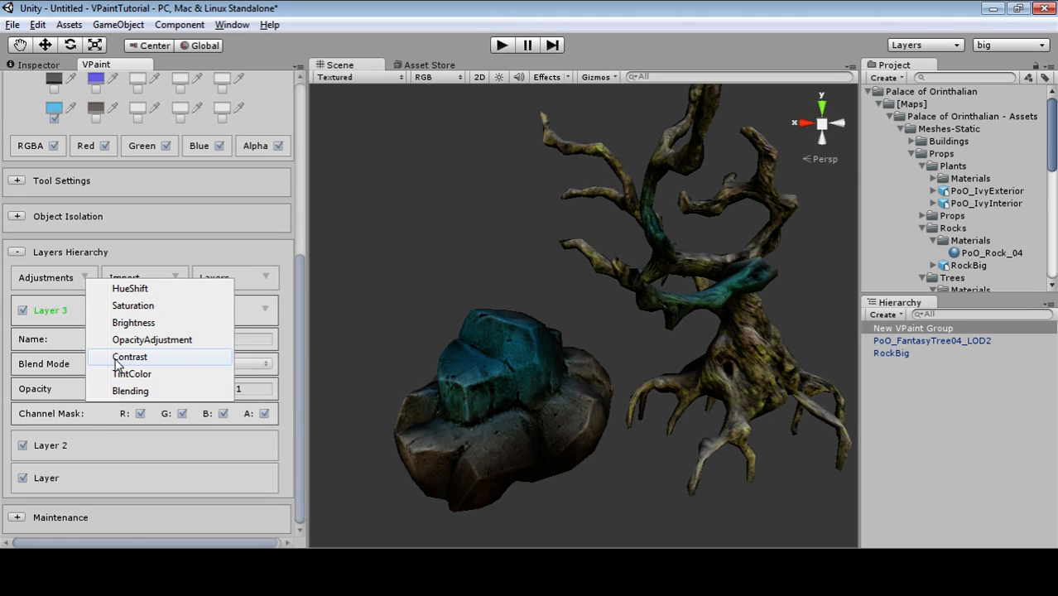
{"action": "left_click", "coordinate": [108, 252]}
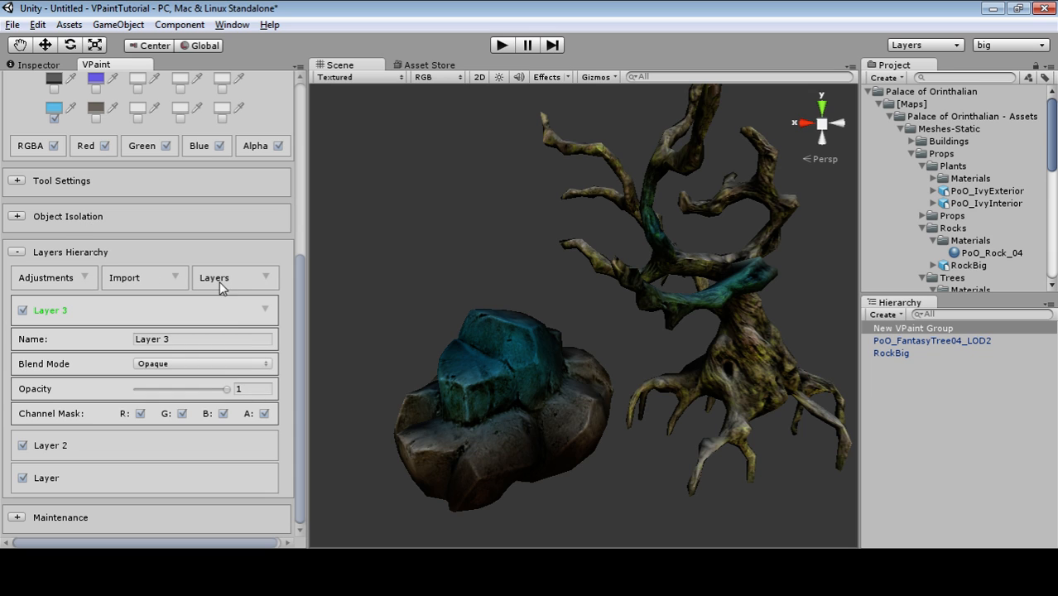
{"action": "left_click", "coordinate": [176, 282]}
{"action": "left_click", "coordinate": [218, 337]}
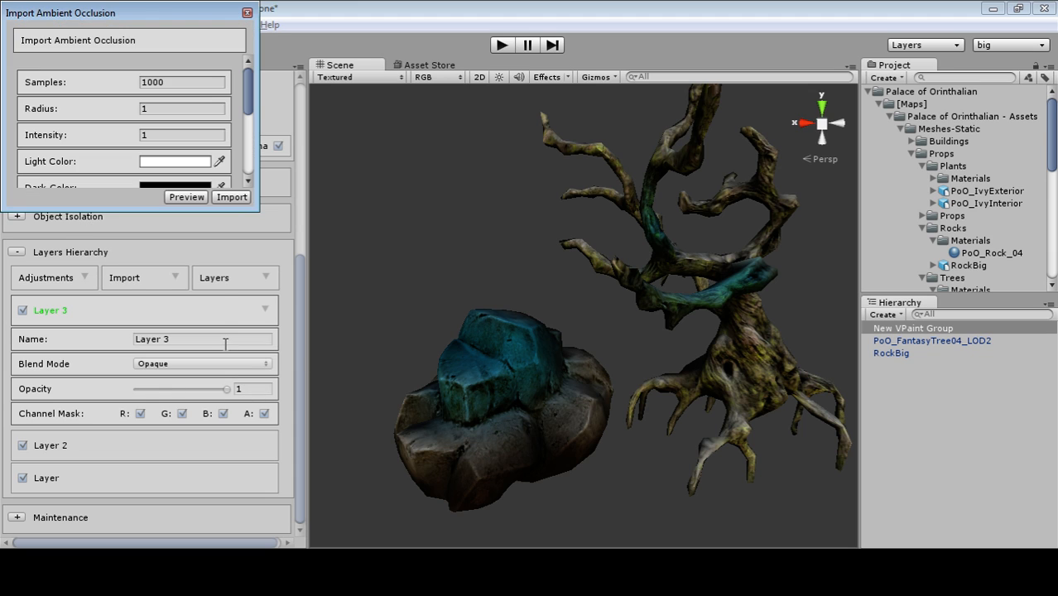
Enlarge the AO dialog and add RockBig and PoO_FantasyTree04_LOD2 to its objects.
{"action": "left_click_drag", "start_coordinate": [255, 209], "coordinate": [320, 409]}
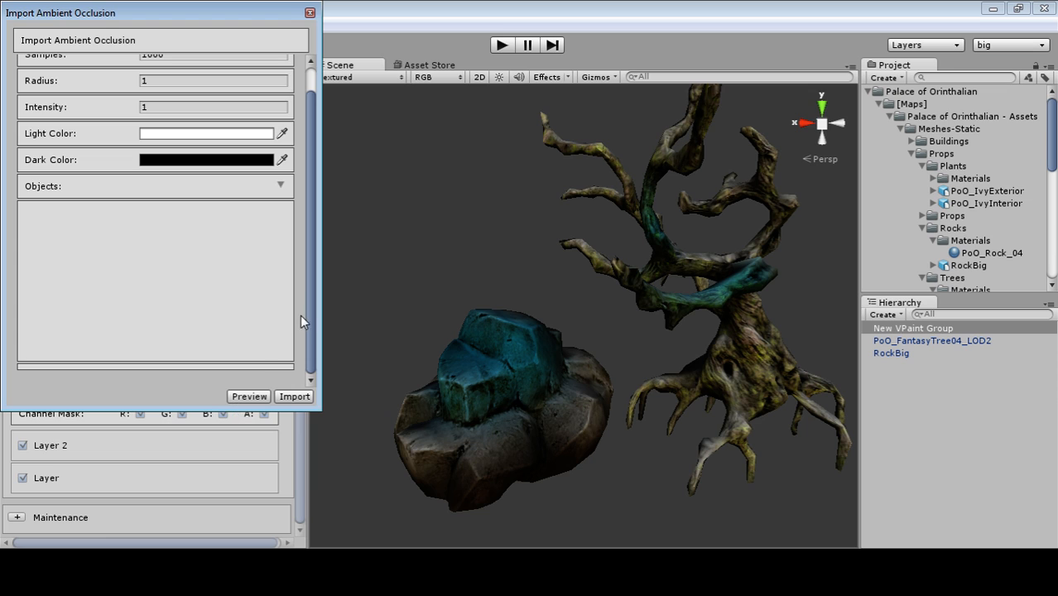
{"action": "left_click_drag", "start_coordinate": [311, 321], "coordinate": [325, 268]}
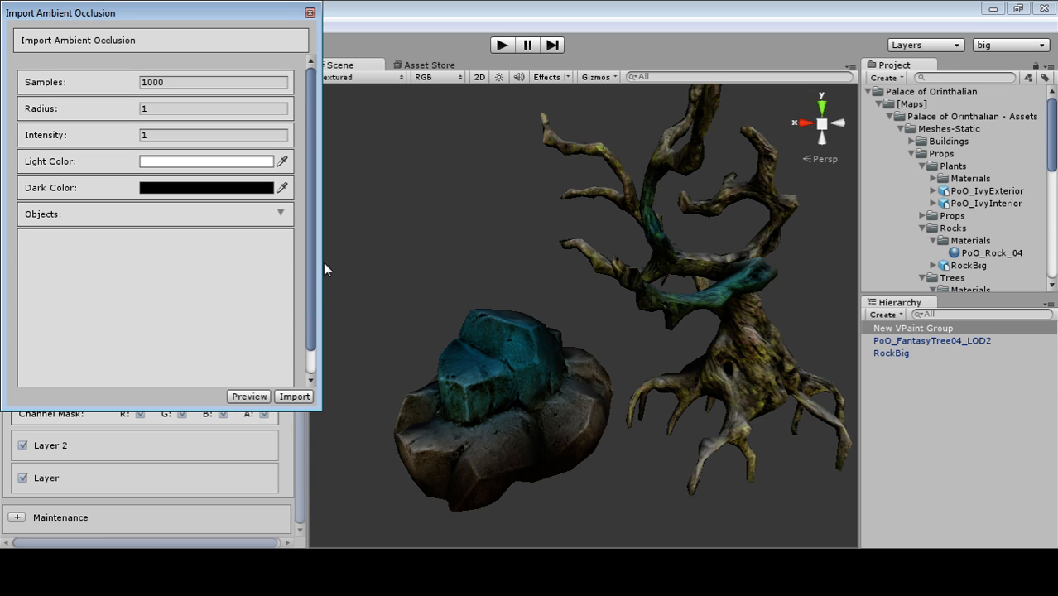
{"action": "left_click", "coordinate": [280, 212]}
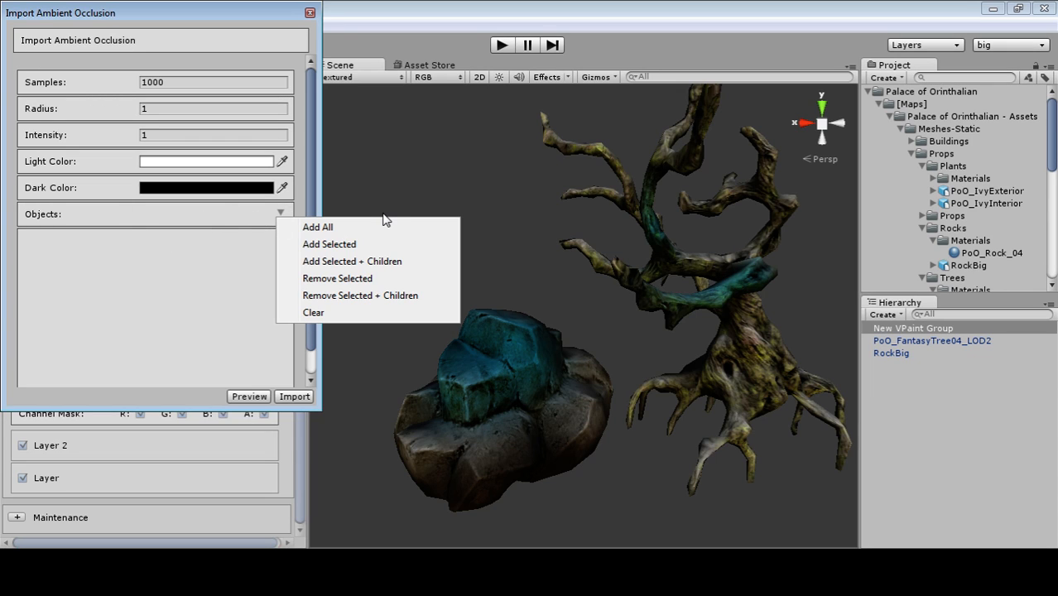
{"action": "left_click", "coordinate": [307, 230]}
{"action": "left_click", "coordinate": [37, 240]}
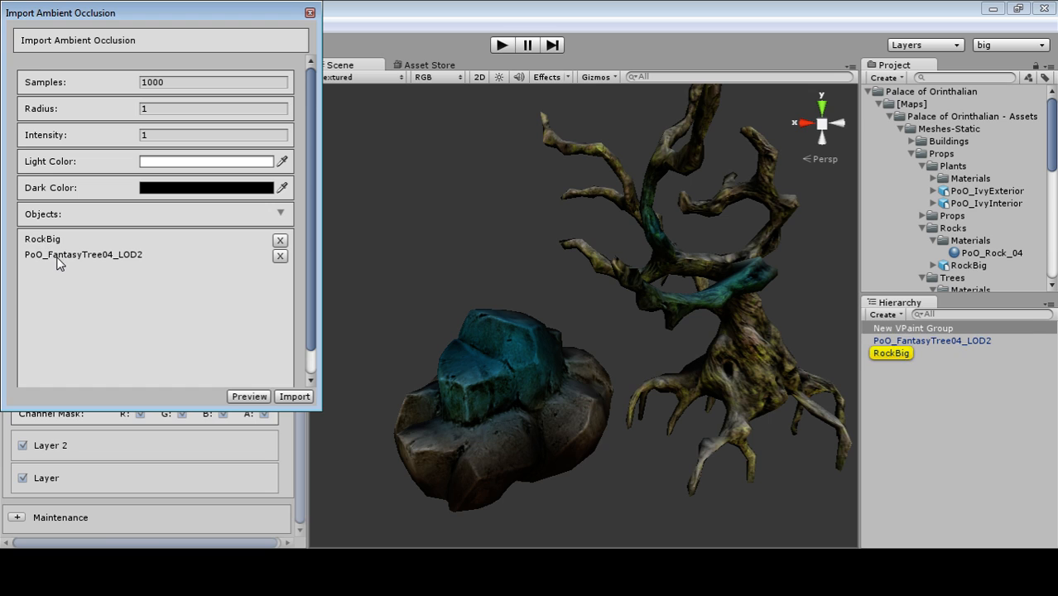
{"action": "left_click", "coordinate": [54, 257]}
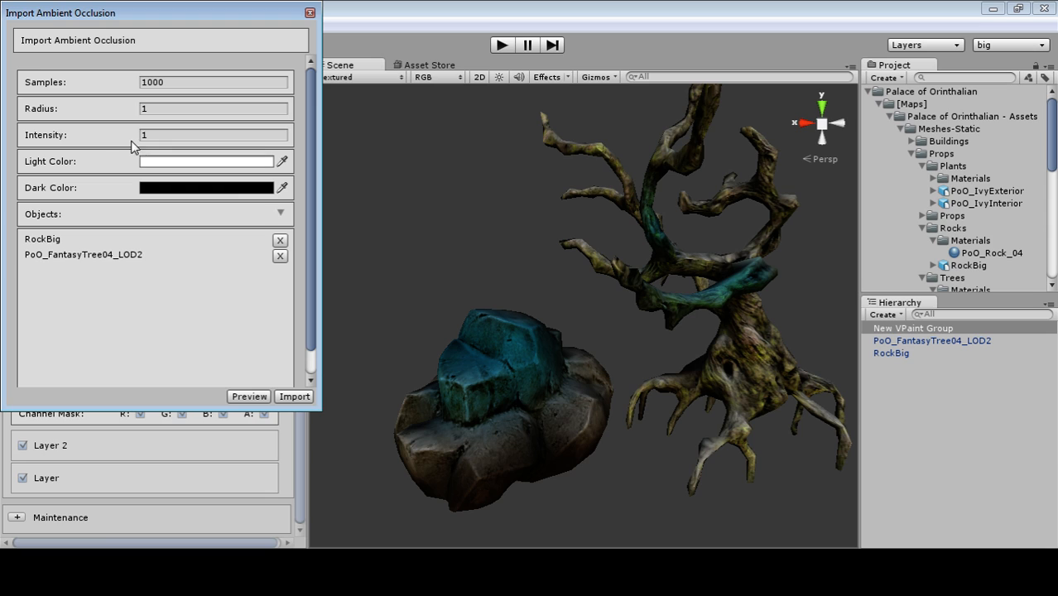
Set ambient occlusion Samples to 200 and start the import.
{"action": "left_click", "coordinate": [184, 85]}
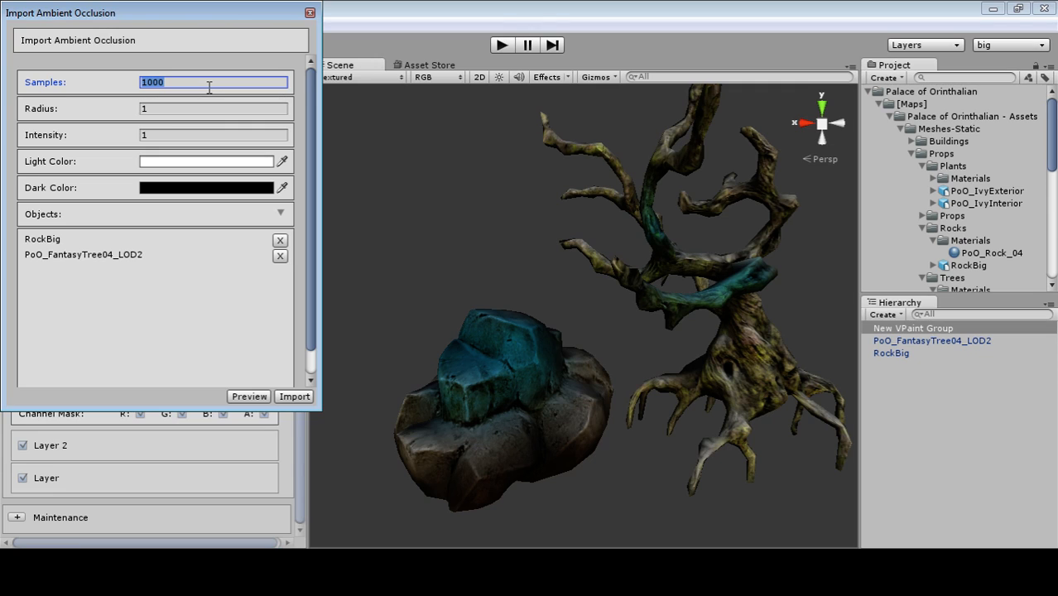
{"action": "type", "text": "2"}
{"action": "left_click_drag", "start_coordinate": [535, 244], "coordinate": [498, 301], "text": "alt"}
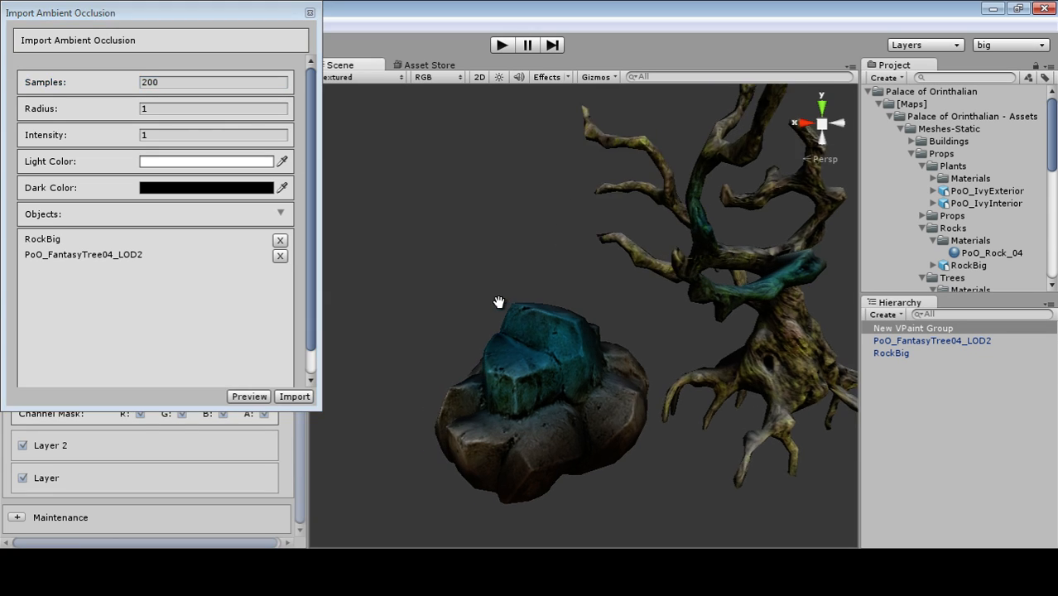
{"action": "left_click_drag", "start_coordinate": [174, 22], "coordinate": [362, 51]}
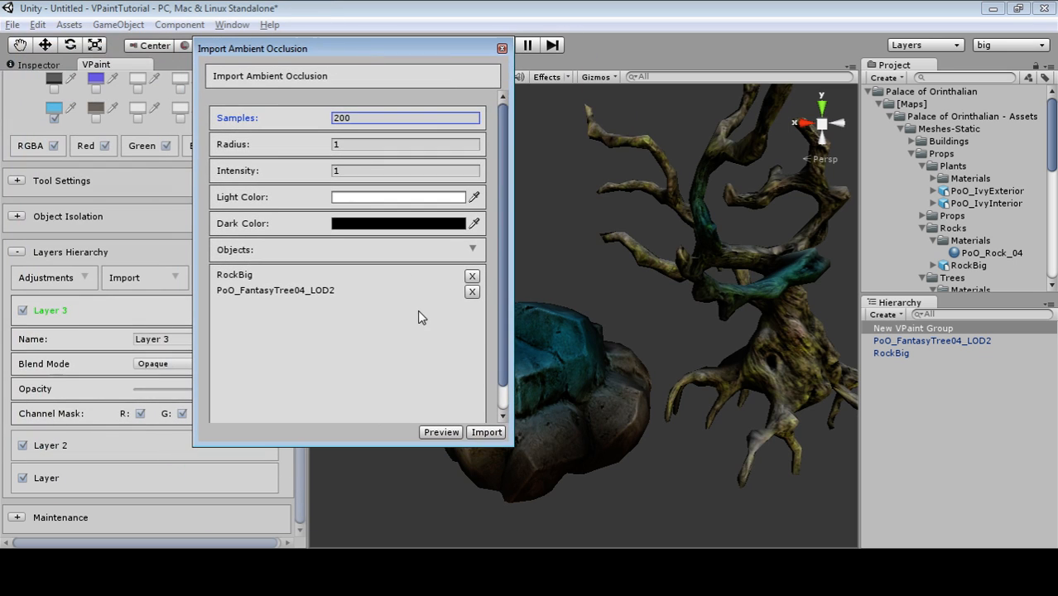
{"action": "left_click", "coordinate": [544, 487]}
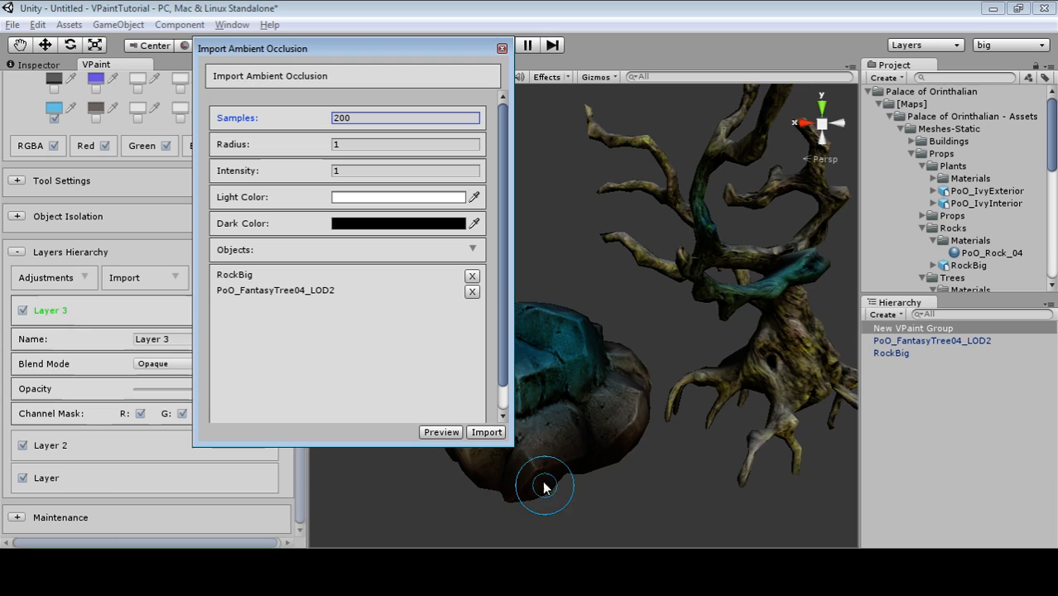
{"action": "left_click", "coordinate": [489, 434]}
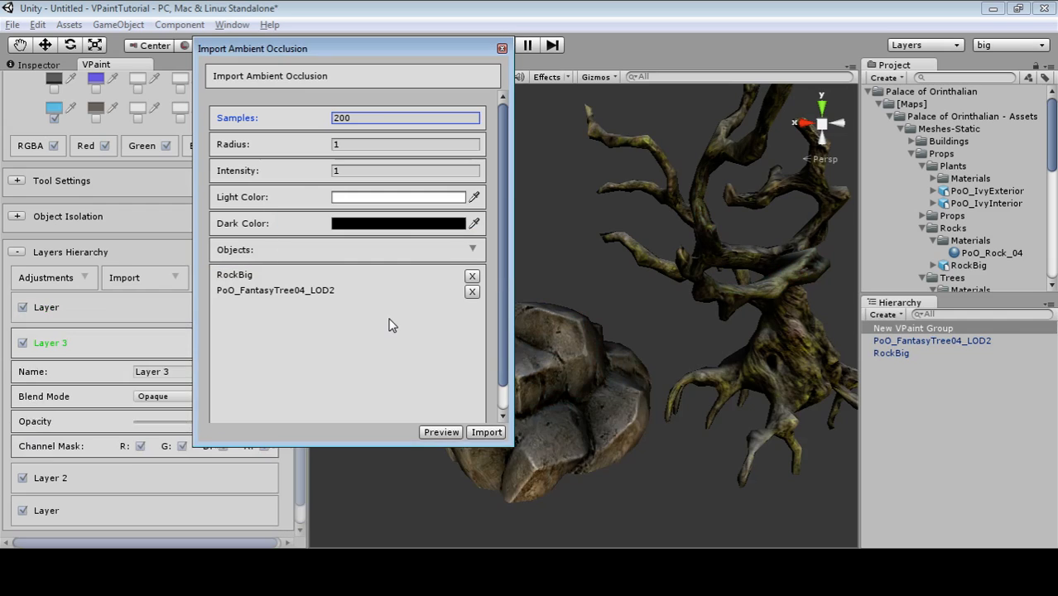
Set the imported AO layer to Multiply, toggling its visibility to compare the shading.
{"action": "left_click_drag", "start_coordinate": [369, 50], "coordinate": [796, 452]}
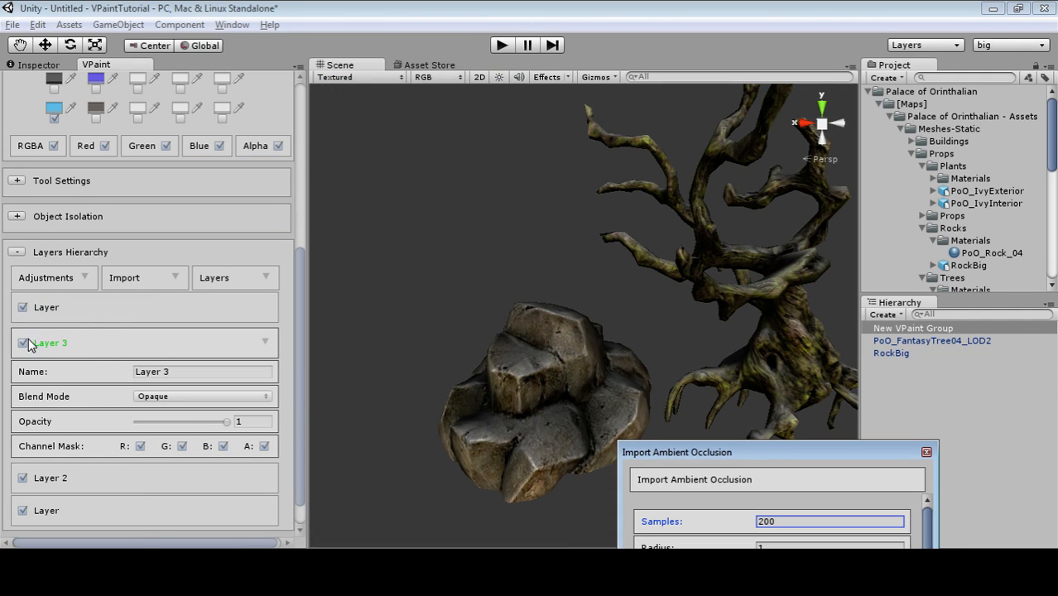
{"action": "left_click", "coordinate": [14, 317]}
{"action": "left_click", "coordinate": [23, 312]}
{"action": "left_click", "coordinate": [22, 312]}
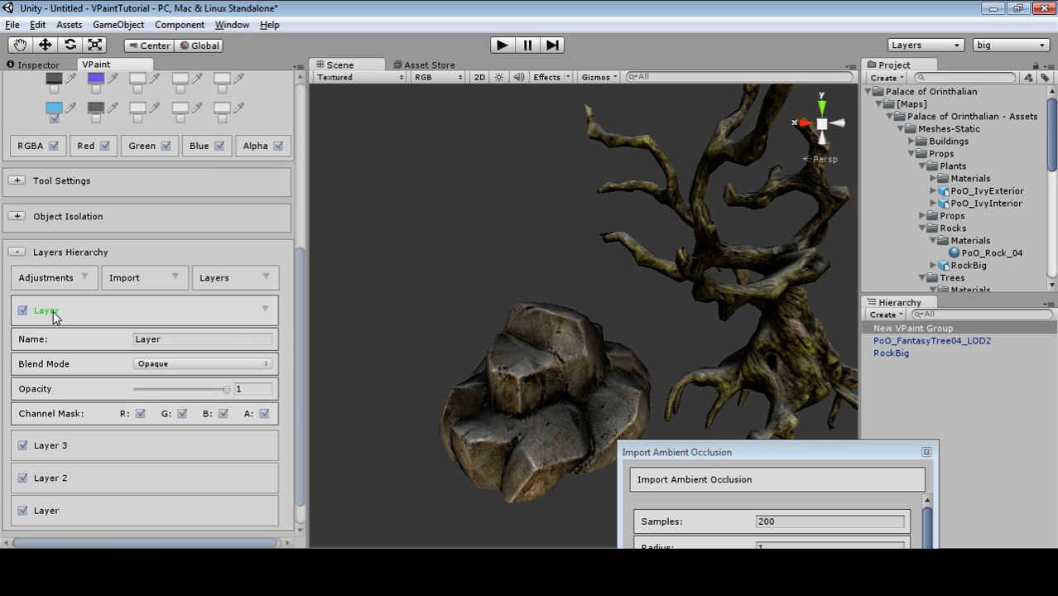
{"action": "left_click", "coordinate": [177, 369]}
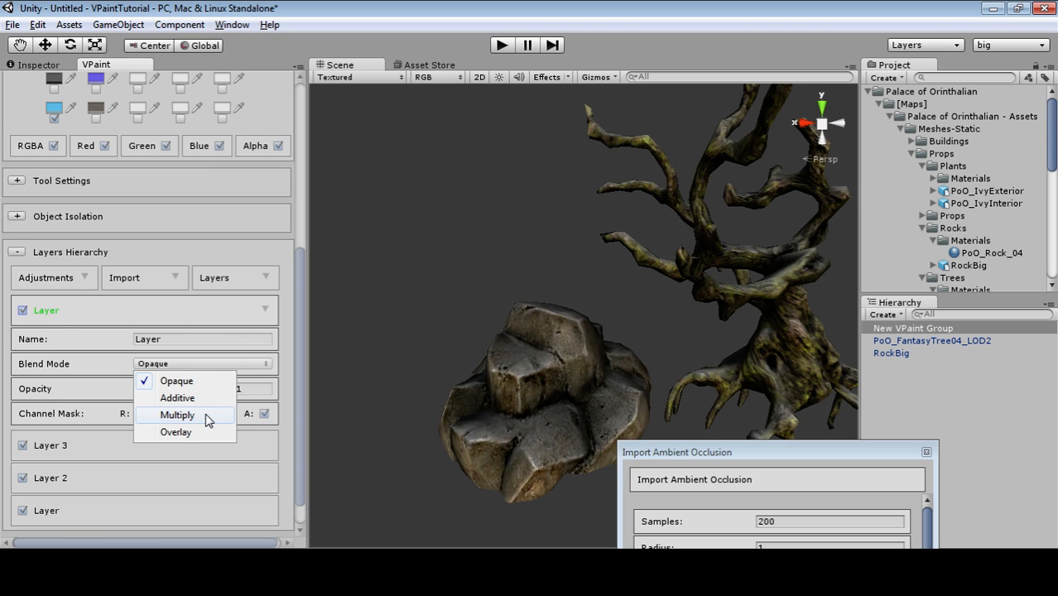
{"action": "left_click", "coordinate": [208, 417]}
{"action": "left_click", "coordinate": [22, 311]}
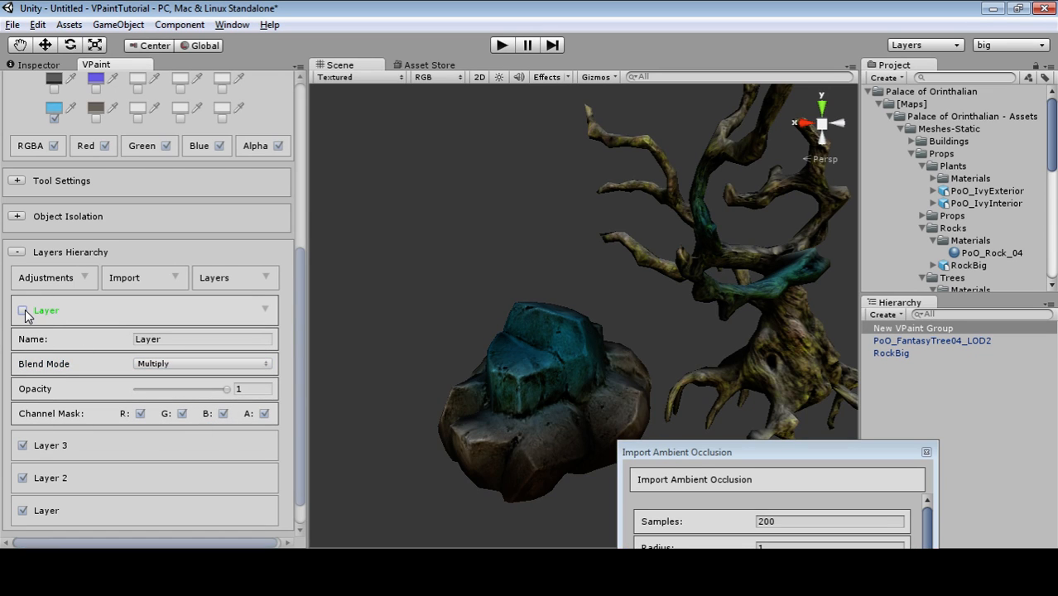
{"action": "left_click", "coordinate": [22, 311]}
{"action": "left_click", "coordinate": [22, 311]}
{"action": "left_click", "coordinate": [22, 311]}
{"action": "left_click", "coordinate": [23, 311]}
{"action": "left_click", "coordinate": [22, 310]}
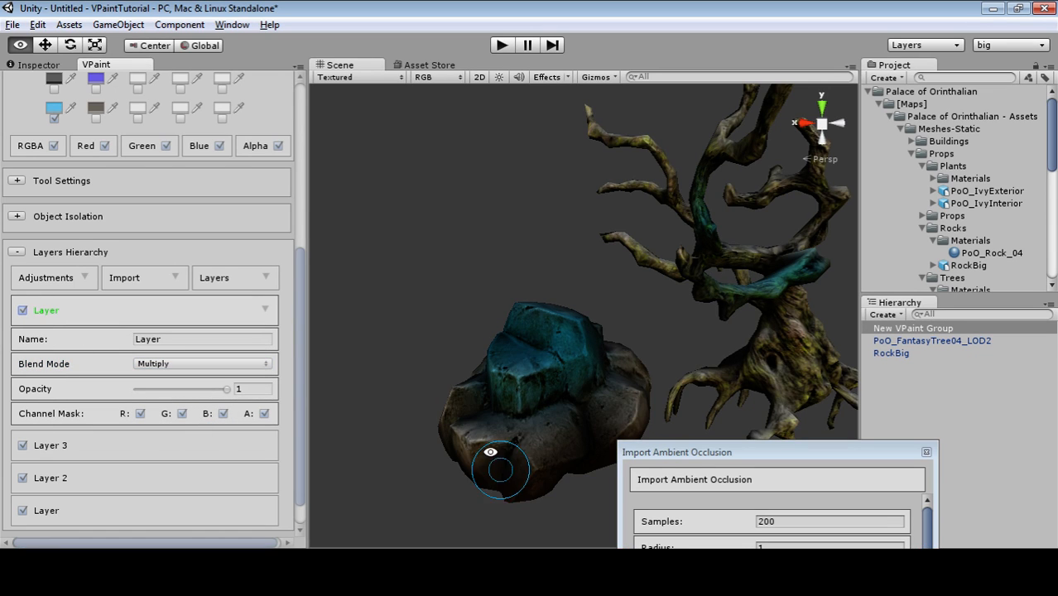
{"action": "left_click_drag", "start_coordinate": [496, 460], "coordinate": [770, 447], "text": "alt"}
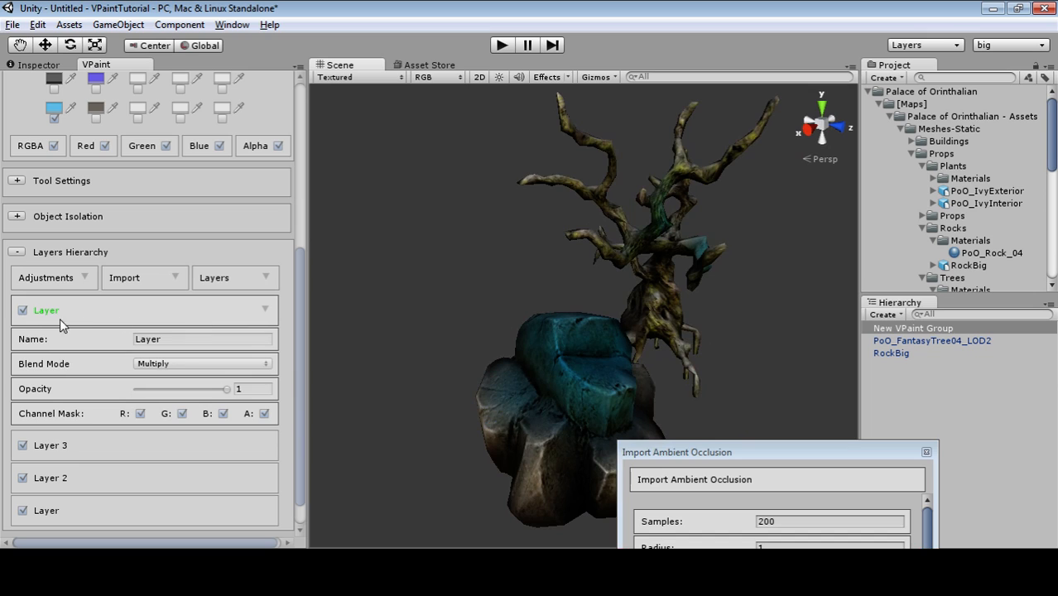
Switch the top layer to Opaque blending and turn on the RGB vertex-colour view.
{"action": "left_click", "coordinate": [180, 367]}
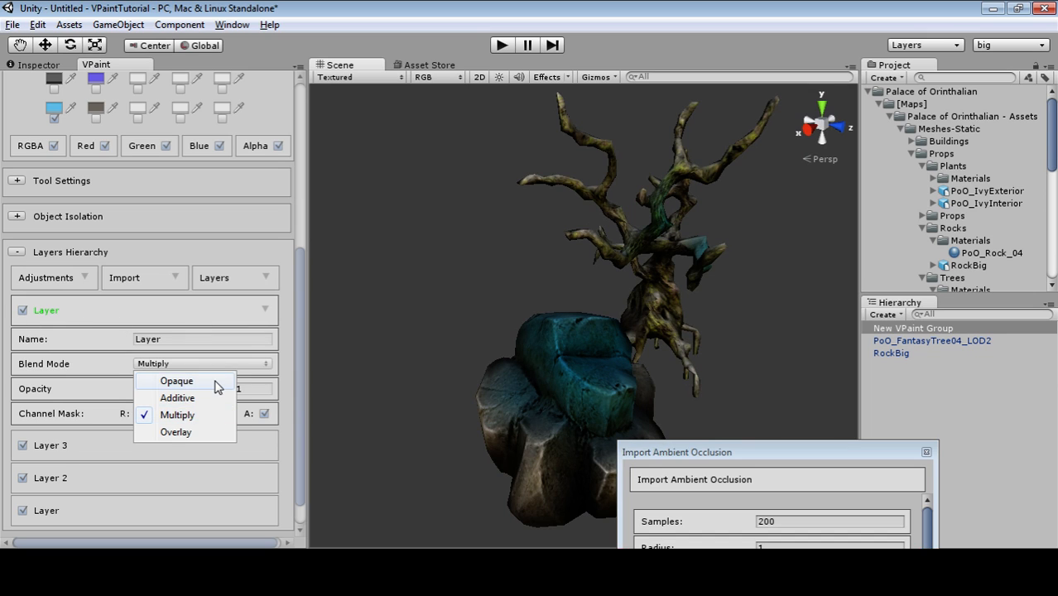
{"action": "left_click", "coordinate": [215, 385]}
{"action": "scroll", "coordinate": [195, 343], "scroll_direction": "up", "scroll_amount": 6}
{"action": "left_click", "coordinate": [190, 89]}
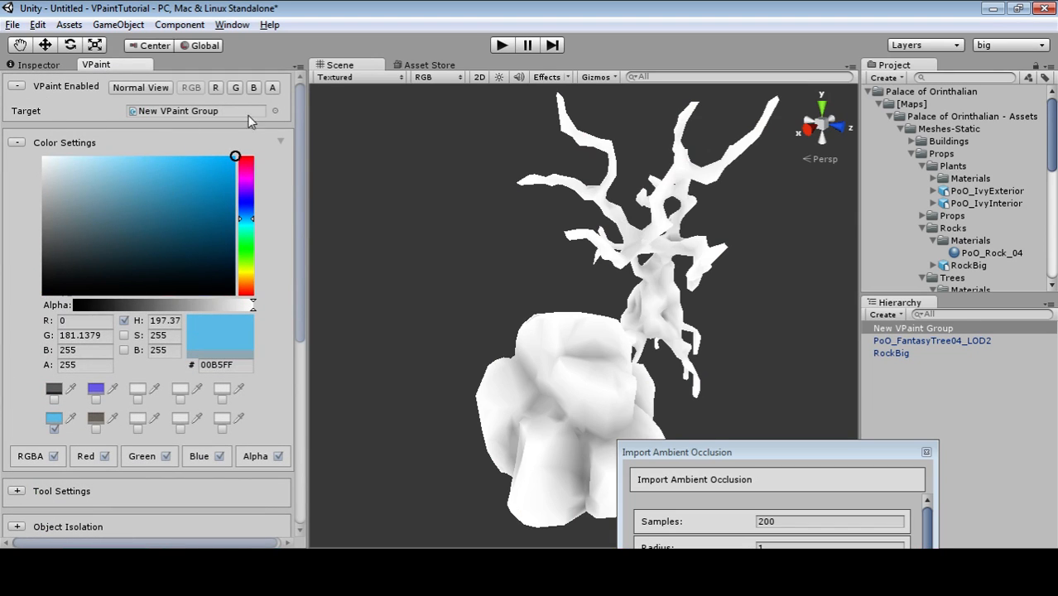
Toggle the top layer's Blend Mode between Multiply and Opaque, ending on Multiply.
{"action": "left_click_drag", "start_coordinate": [668, 453], "coordinate": [839, 337]}
{"action": "left_click_drag", "start_coordinate": [691, 336], "coordinate": [590, 448], "text": "alt"}
{"action": "scroll", "coordinate": [194, 296], "scroll_direction": "down", "scroll_amount": 8}
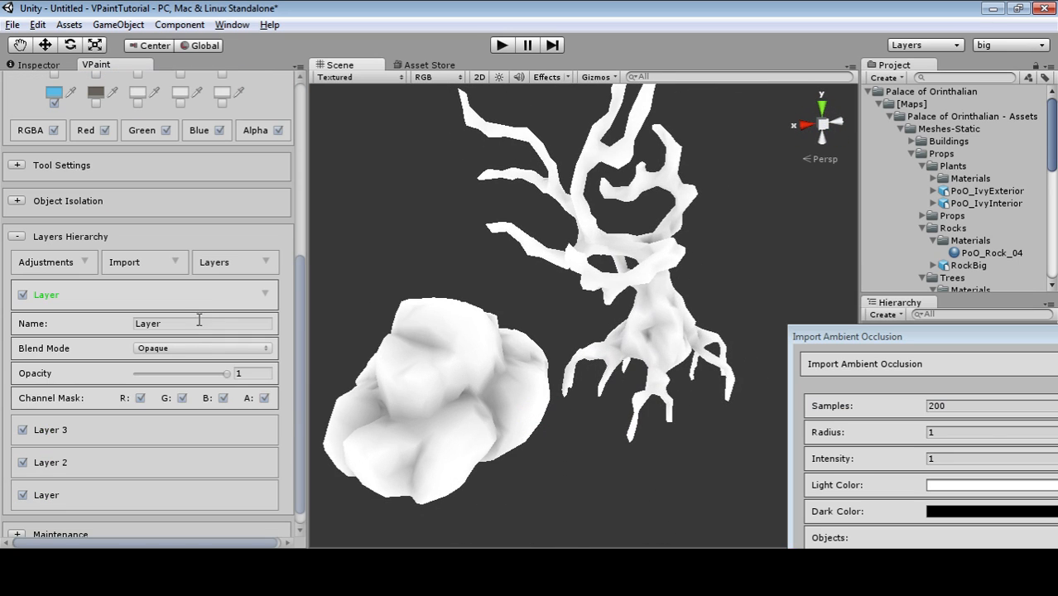
{"action": "left_click", "coordinate": [199, 348]}
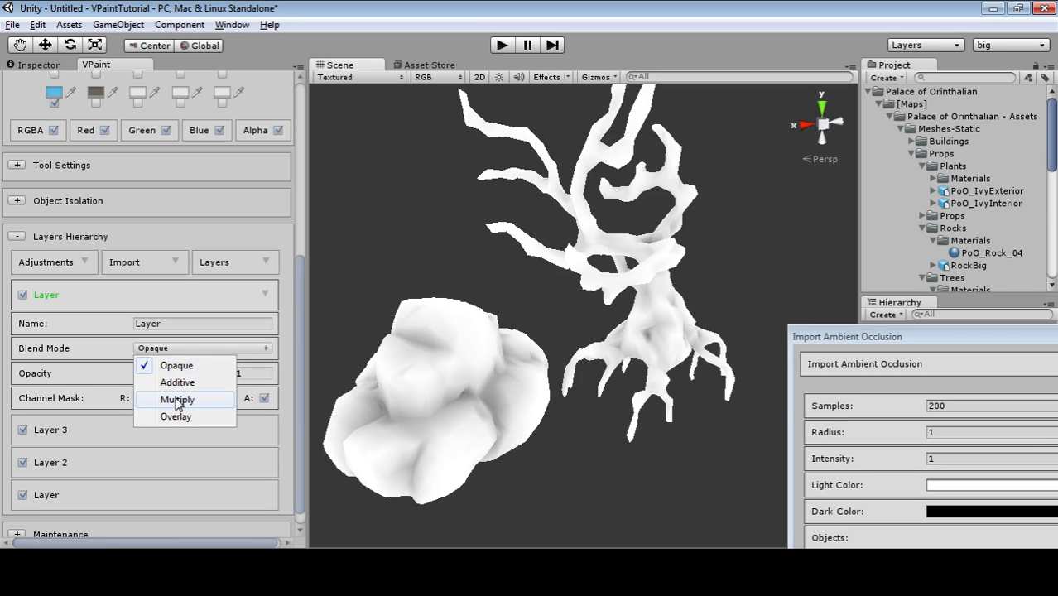
{"action": "left_click", "coordinate": [176, 401]}
{"action": "left_click_drag", "start_coordinate": [596, 409], "coordinate": [567, 369], "text": "alt"}
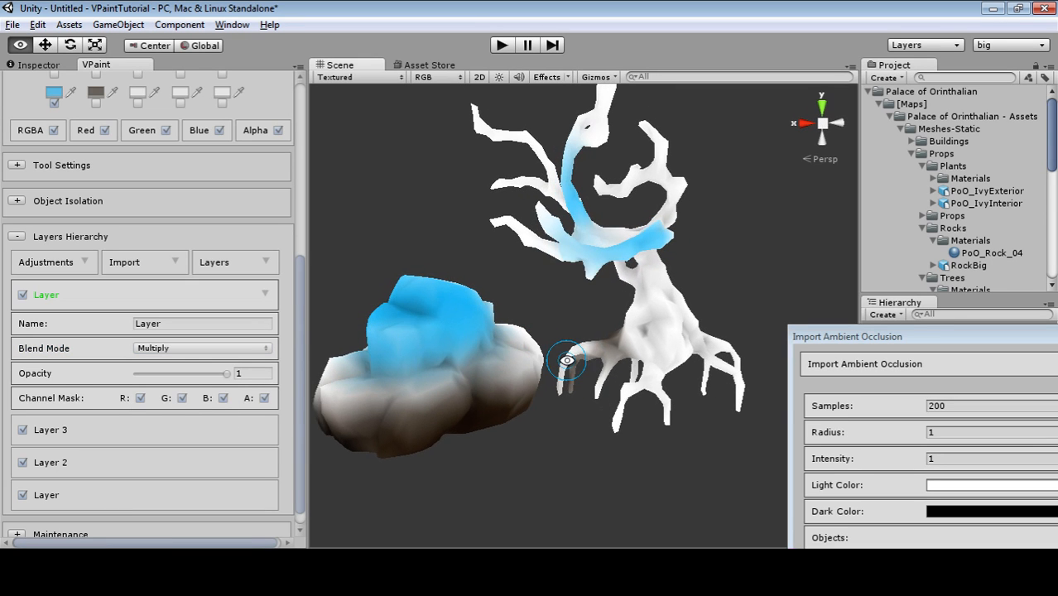
{"action": "left_click", "coordinate": [176, 351]}
{"action": "left_click", "coordinate": [187, 367]}
{"action": "left_click", "coordinate": [191, 349]}
{"action": "left_click", "coordinate": [192, 399]}
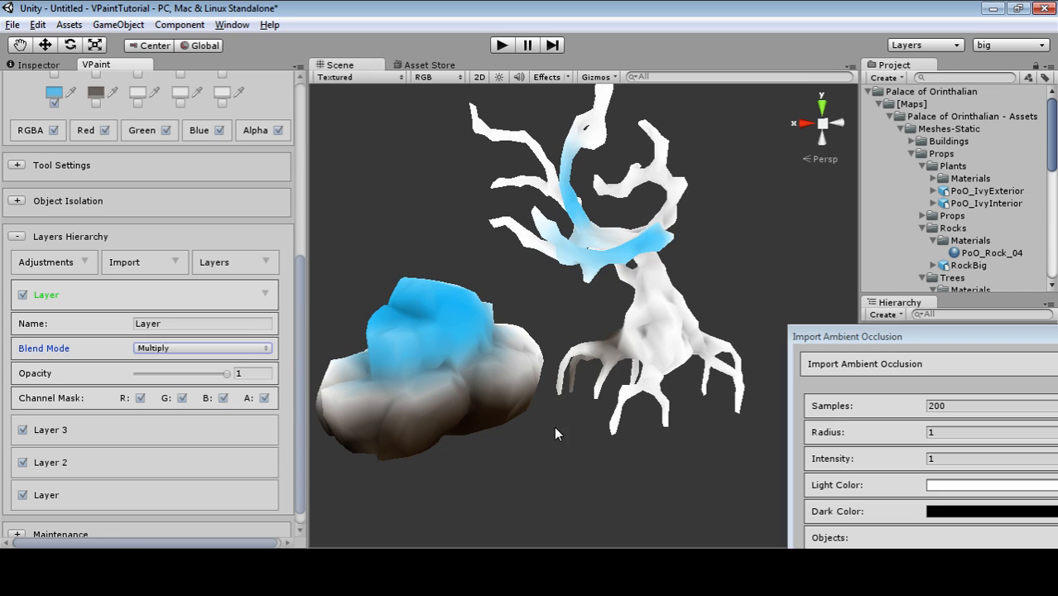
Set the top layer back to Opaque, then remove it.
{"action": "scroll", "coordinate": [135, 366], "scroll_direction": "up", "scroll_amount": 5}
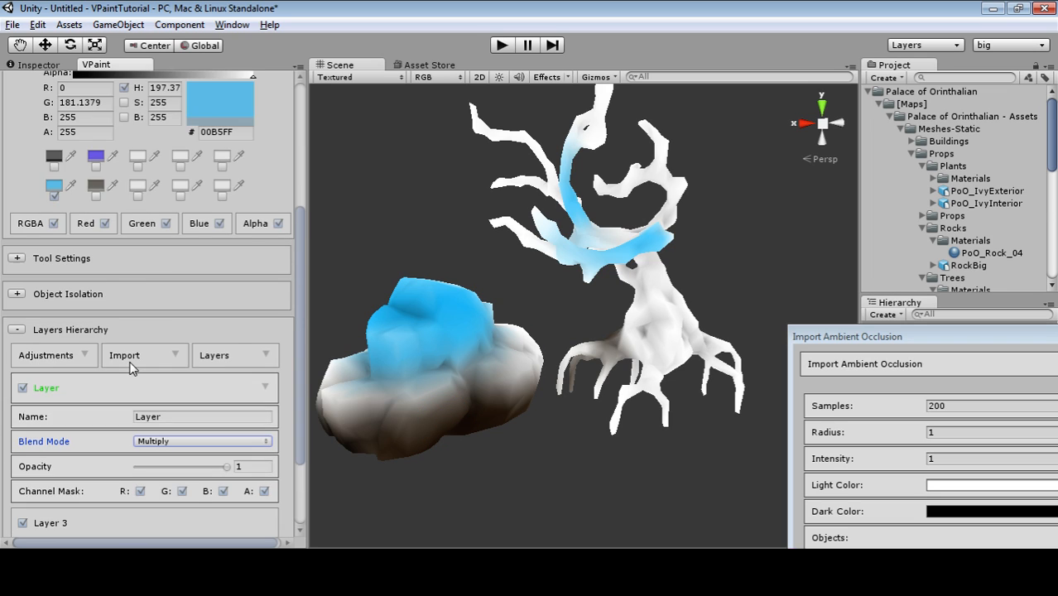
{"action": "scroll", "coordinate": [222, 365], "scroll_direction": "up", "scroll_amount": 3}
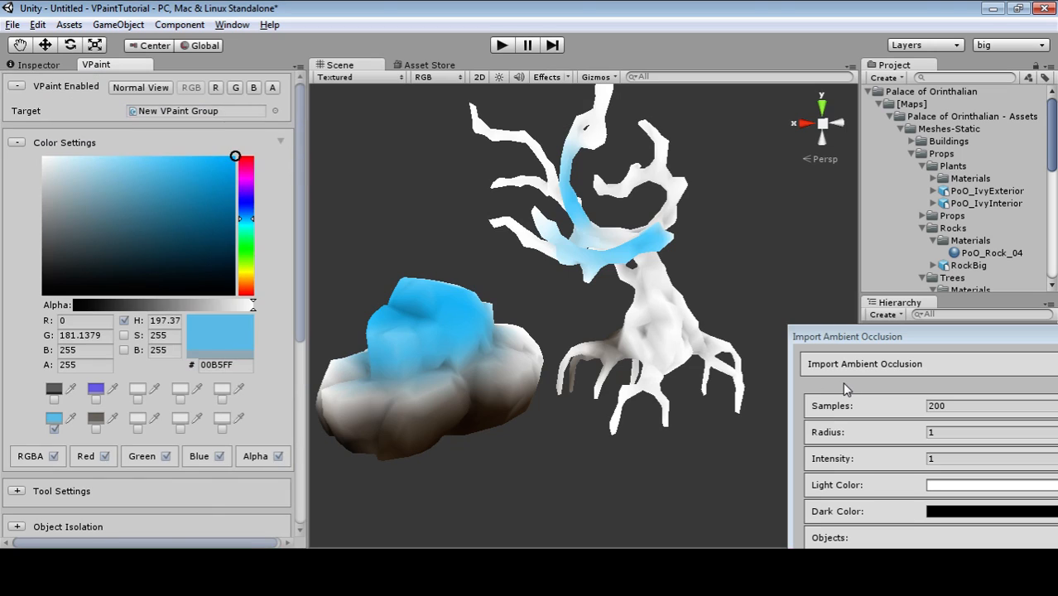
{"action": "scroll", "coordinate": [181, 310], "scroll_direction": "down", "scroll_amount": 8}
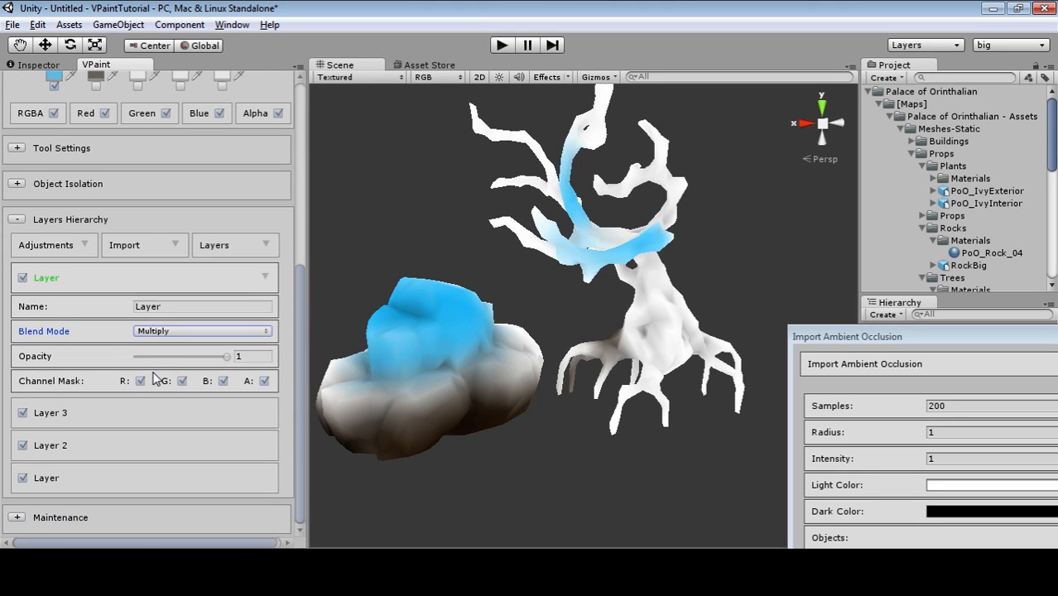
{"action": "left_click", "coordinate": [182, 334]}
{"action": "left_click", "coordinate": [197, 351]}
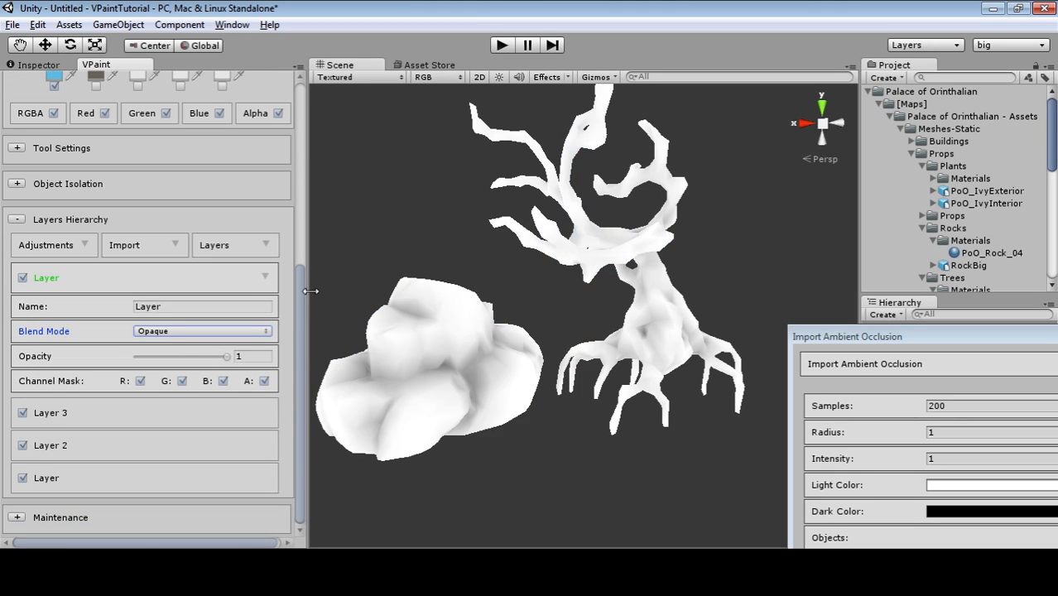
{"action": "left_click", "coordinate": [264, 284]}
{"action": "left_click", "coordinate": [315, 282]}
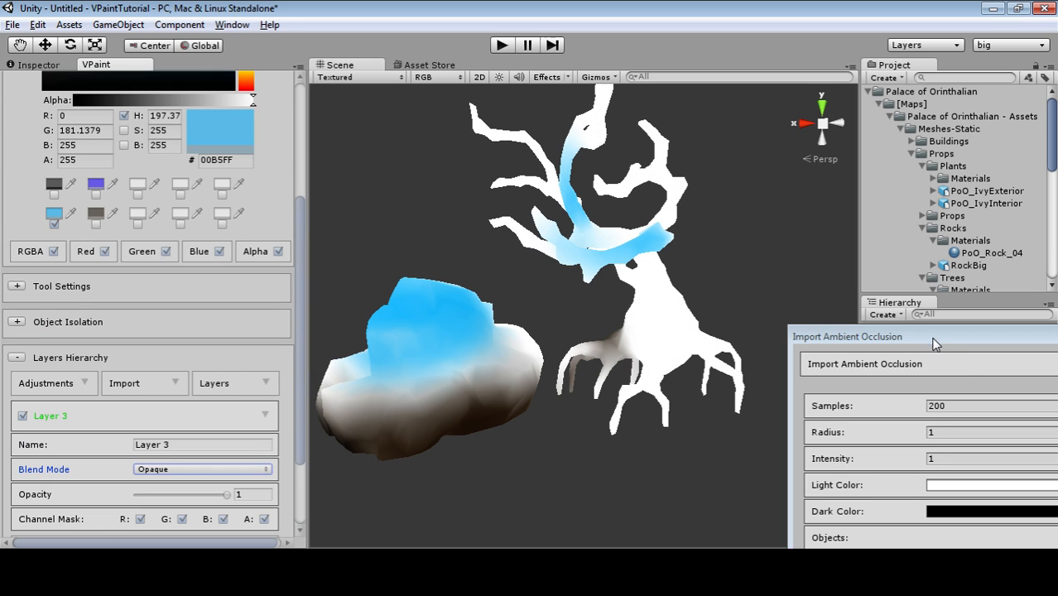
Set ambient occlusion Intensity to 2 and Samples to 400.
{"action": "left_click_drag", "start_coordinate": [930, 337], "coordinate": [852, 297]}
{"action": "left_click", "coordinate": [892, 419]}
{"action": "type", "text": "2"}
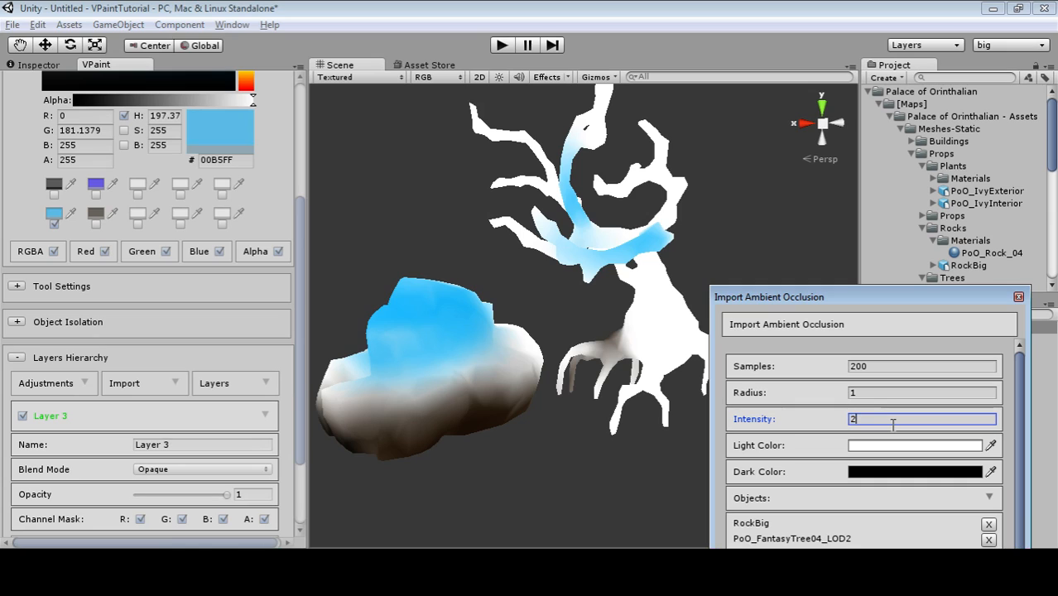
{"action": "left_click_drag", "start_coordinate": [853, 291], "coordinate": [896, 204]}
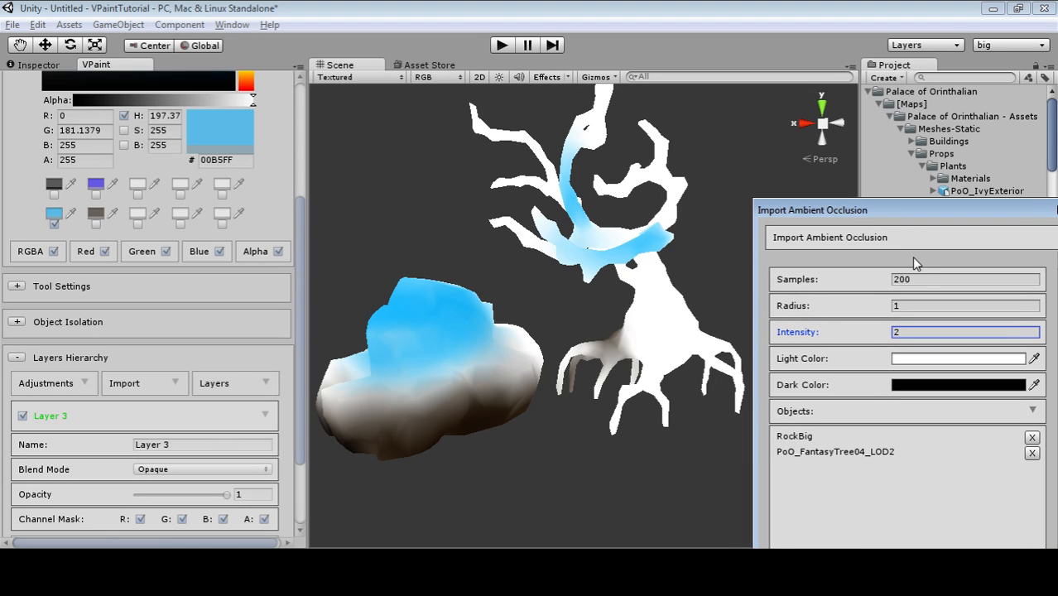
{"action": "left_click", "coordinate": [922, 279]}
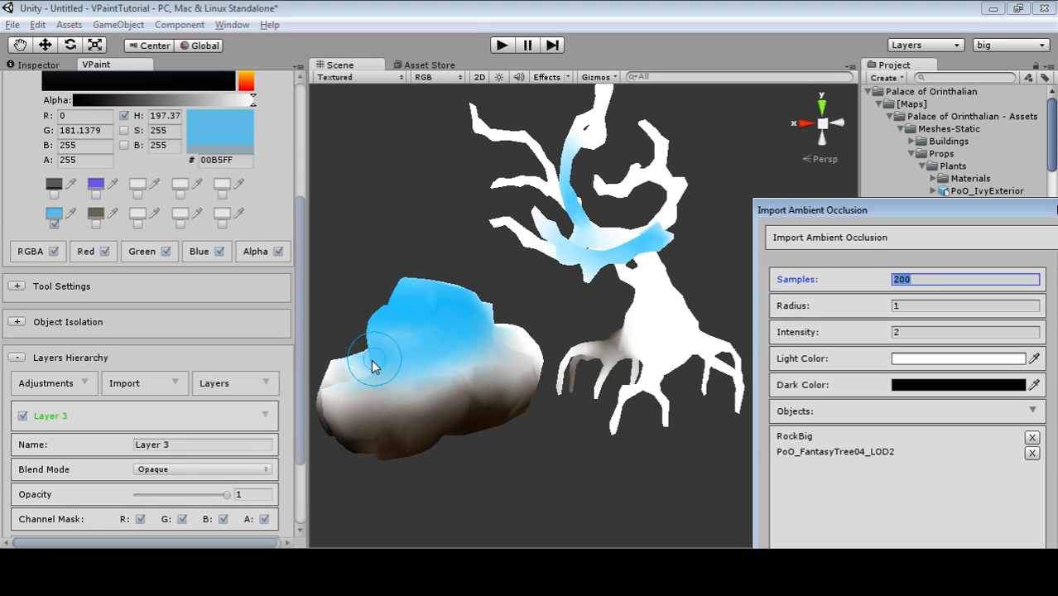
Paint more blue down the rock's left side, then start the occlusion import.
{"action": "mouse_move", "coordinate": [374, 373]}
{"action": "left_mouse_down"}
{"action": "mouse_move", "coordinate": [407, 390]}
{"action": "mouse_move", "coordinate": [444, 356]}
{"action": "left_mouse_up"}
{"action": "left_click_drag", "start_coordinate": [914, 222], "coordinate": [860, 93]}
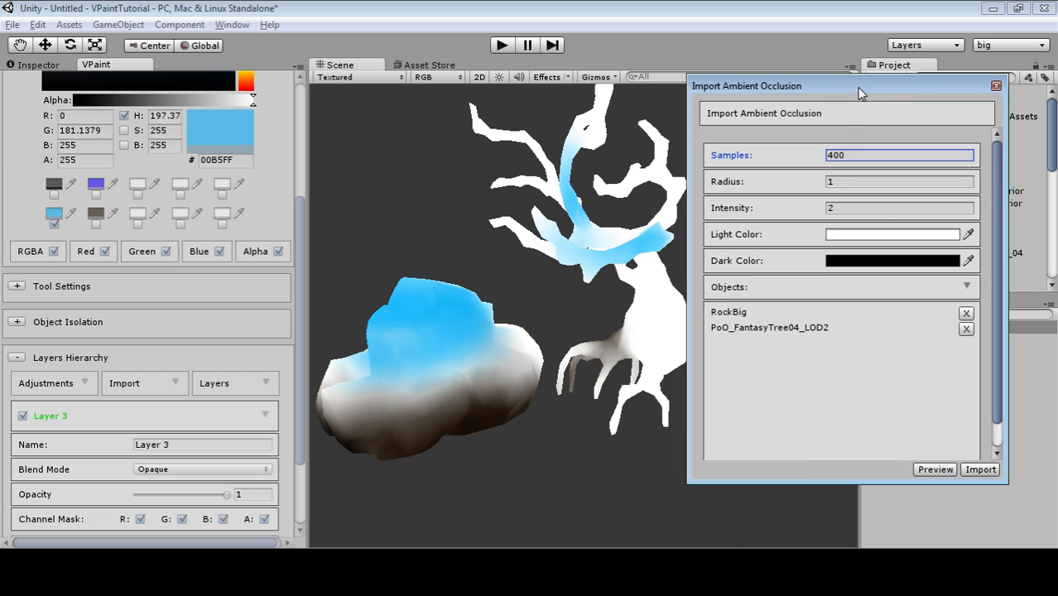
{"action": "mouse_move", "coordinate": [992, 386]}
{"action": "left_mouse_down"}
{"action": "mouse_move", "coordinate": [995, 429]}
{"action": "mouse_move", "coordinate": [1021, 272]}
{"action": "mouse_move", "coordinate": [1018, 369]}
{"action": "mouse_move", "coordinate": [992, 426]}
{"action": "mouse_move", "coordinate": [1006, 389]}
{"action": "mouse_move", "coordinate": [994, 399]}
{"action": "left_mouse_up"}
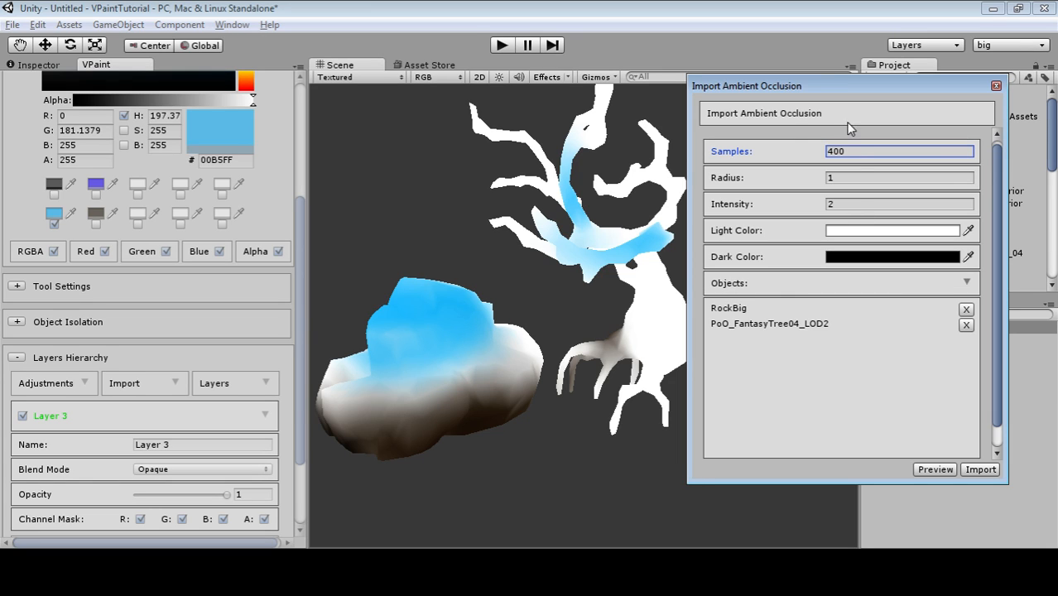
{"action": "left_click", "coordinate": [983, 474]}
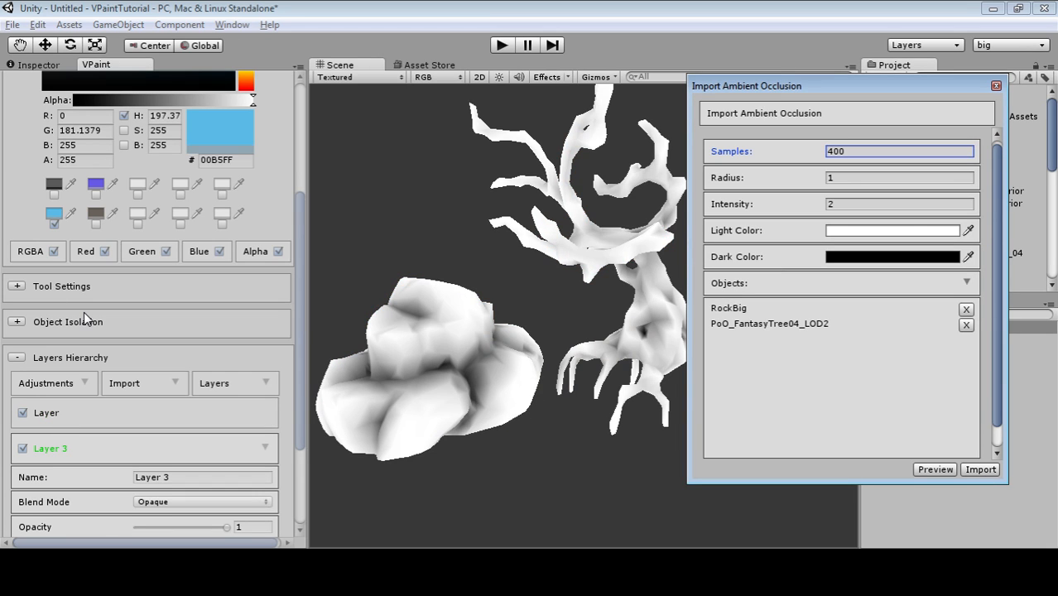
Set the new 400-sample occlusion layer to Multiply and close the import window.
{"action": "left_click", "coordinate": [91, 426]}
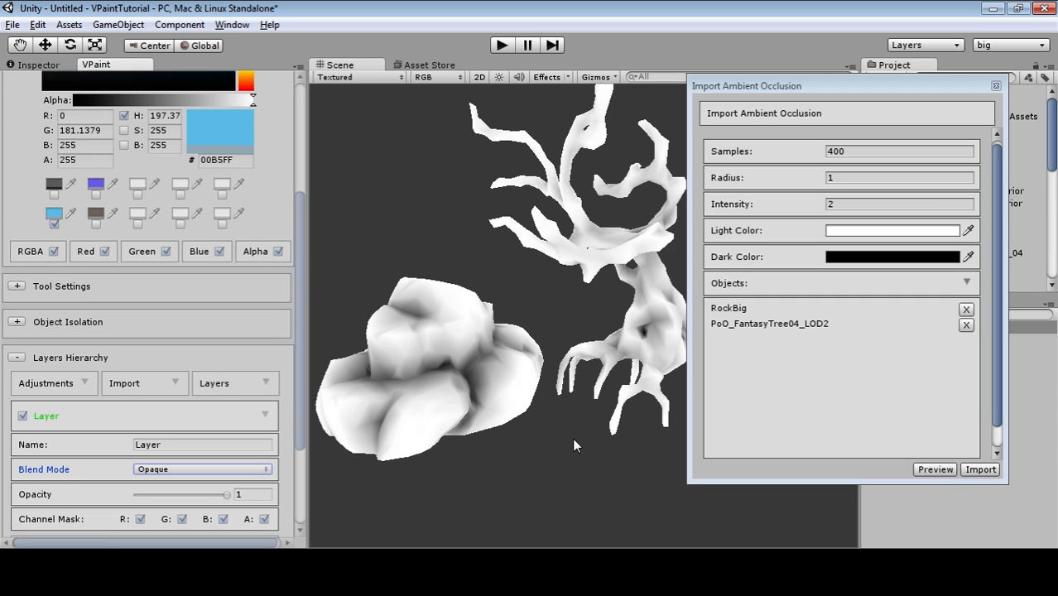
{"action": "left_click", "coordinate": [196, 470]}
{"action": "left_click", "coordinate": [186, 520]}
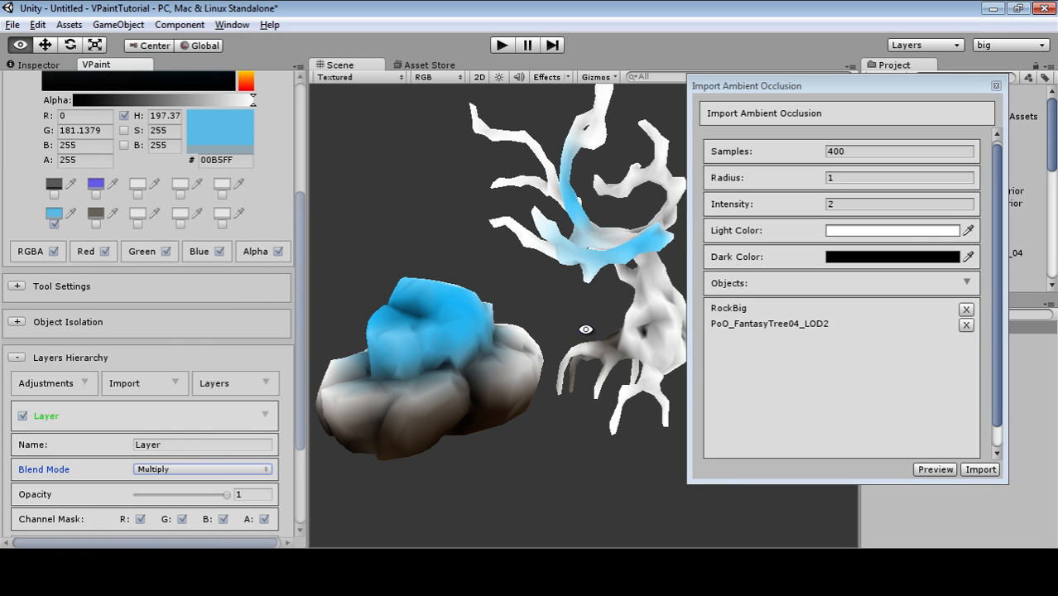
{"action": "left_click_drag", "start_coordinate": [584, 326], "coordinate": [1043, 85], "text": "alt"}
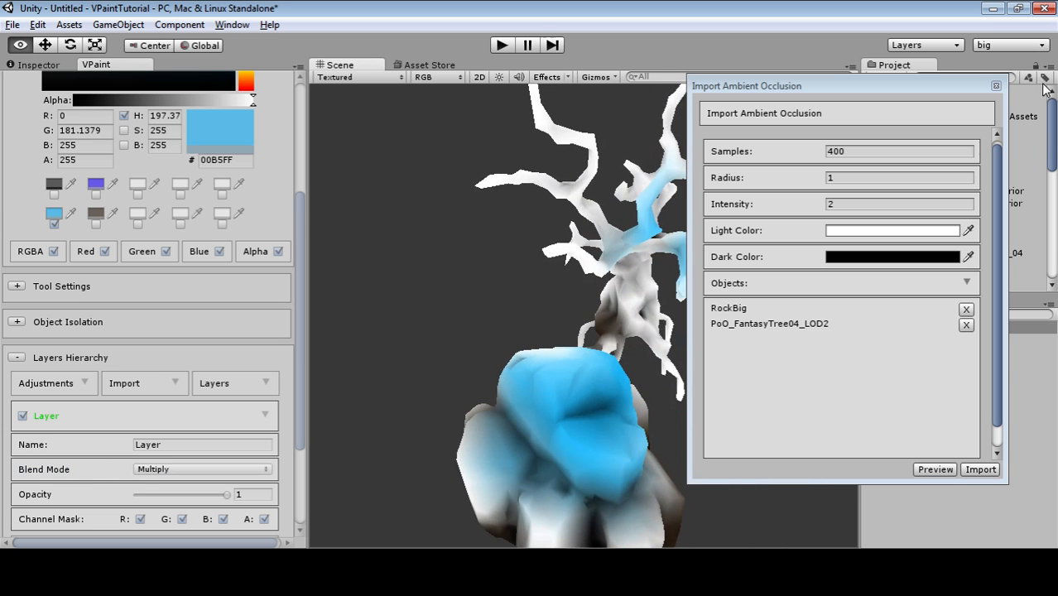
{"action": "left_click", "coordinate": [997, 86]}
{"action": "scroll", "coordinate": [195, 312], "scroll_direction": "up", "scroll_amount": 5}
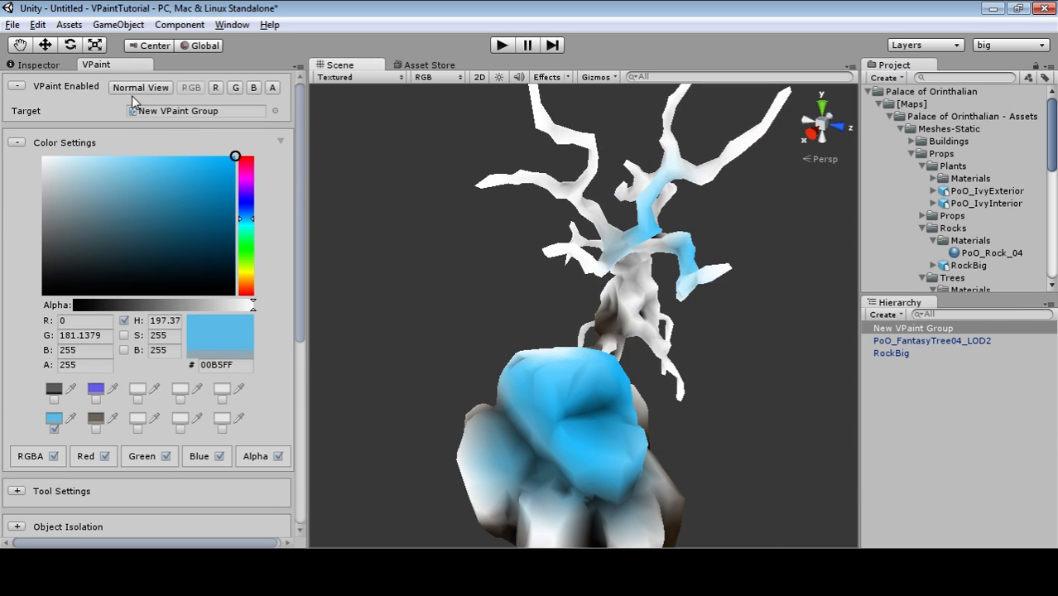
{"action": "left_click", "coordinate": [132, 93]}
{"action": "scroll", "coordinate": [146, 409], "scroll_direction": "down", "scroll_amount": 6}
{"action": "mouse_move", "coordinate": [532, 338]}
{"action": "left_mouse_down", "text": "alt"}
{"action": "mouse_move", "coordinate": [444, 320]}
{"action": "mouse_move", "coordinate": [408, 369]}
{"action": "left_mouse_up", "text": "alt"}
{"action": "right_click_drag", "start_coordinate": [409, 369], "coordinate": [501, 403], "text": "alt"}
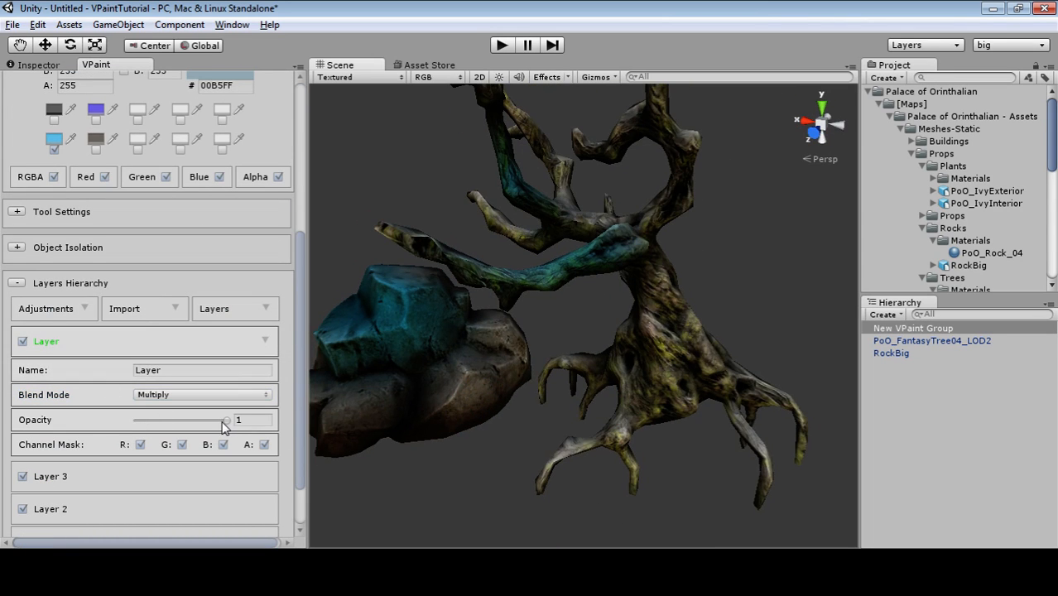
{"action": "mouse_move", "coordinate": [224, 425]}
{"action": "left_mouse_down"}
{"action": "mouse_move", "coordinate": [114, 427]}
{"action": "mouse_move", "coordinate": [249, 424]}
{"action": "mouse_move", "coordinate": [65, 418]}
{"action": "mouse_move", "coordinate": [330, 407]}
{"action": "mouse_move", "coordinate": [111, 416]}
{"action": "mouse_move", "coordinate": [296, 425]}
{"action": "left_mouse_up"}
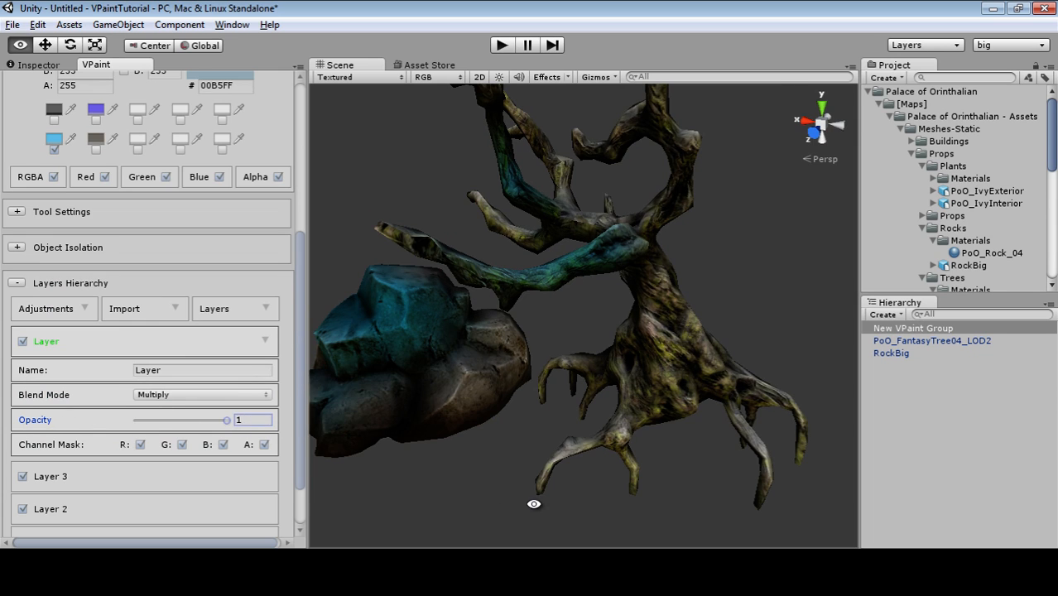
{"action": "left_click_drag", "start_coordinate": [534, 505], "coordinate": [620, 460], "text": "alt"}
{"action": "right_click_drag", "start_coordinate": [619, 460], "coordinate": [459, 429], "text": "alt"}
{"action": "left_click_drag", "start_coordinate": [460, 429], "coordinate": [491, 440], "text": "alt"}
{"action": "right_click_drag", "start_coordinate": [492, 439], "coordinate": [588, 464], "text": "alt"}
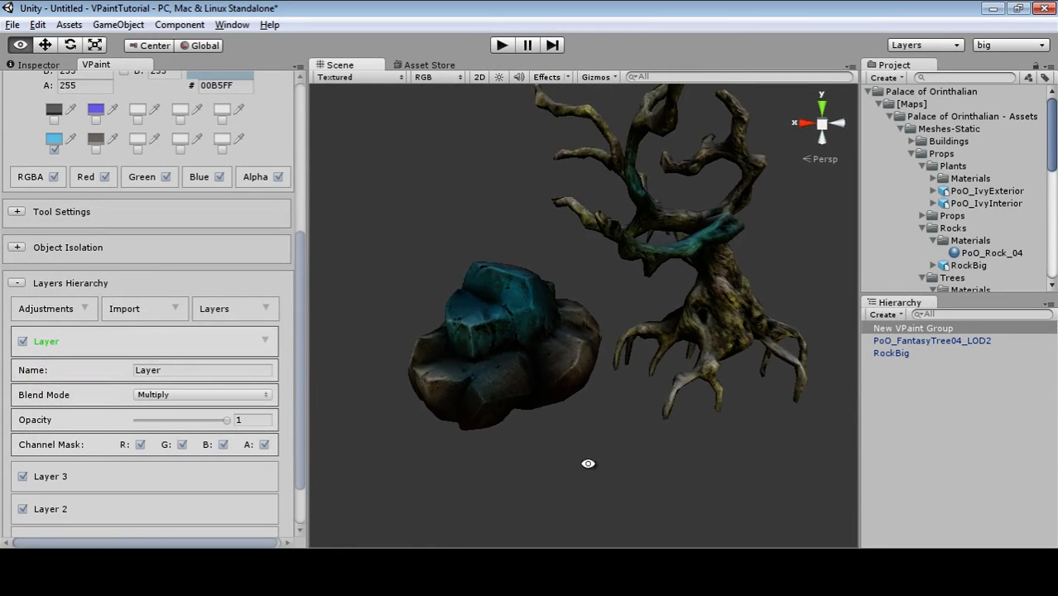
{"action": "left_click_drag", "start_coordinate": [588, 464], "coordinate": [319, 161], "text": "alt"}
{"action": "scroll", "coordinate": [137, 222], "scroll_direction": "up", "scroll_amount": 6}
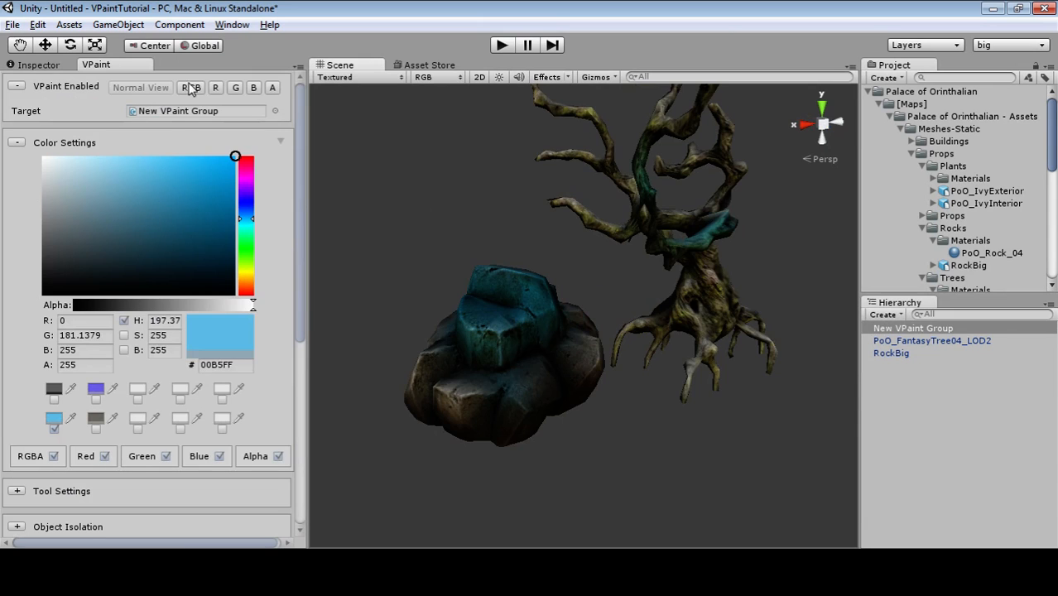
{"action": "left_click", "coordinate": [190, 88]}
{"action": "left_click_drag", "start_coordinate": [663, 397], "coordinate": [562, 501], "text": "alt"}
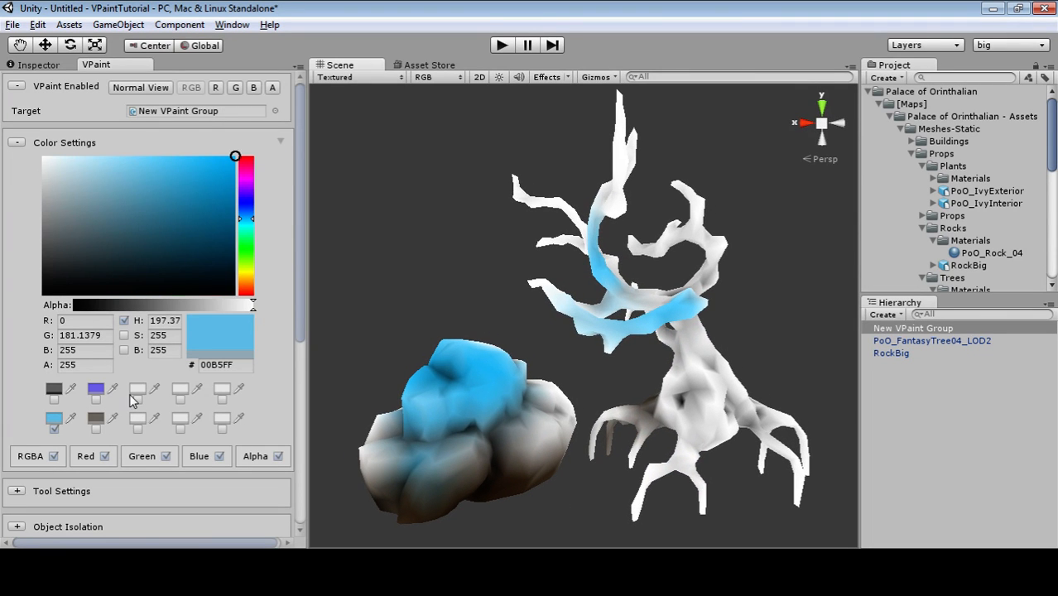
{"action": "scroll", "coordinate": [131, 401], "scroll_direction": "down", "scroll_amount": 5}
{"action": "scroll", "coordinate": [131, 401], "scroll_direction": "down", "scroll_amount": 3}
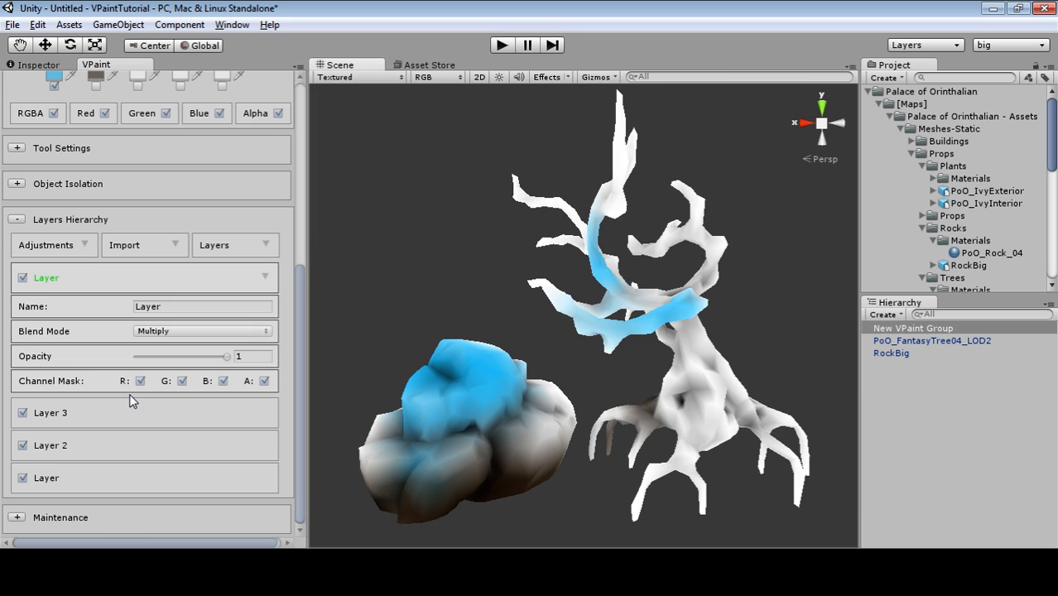
{"action": "left_click", "coordinate": [16, 187]}
{"action": "left_click", "coordinate": [16, 186]}
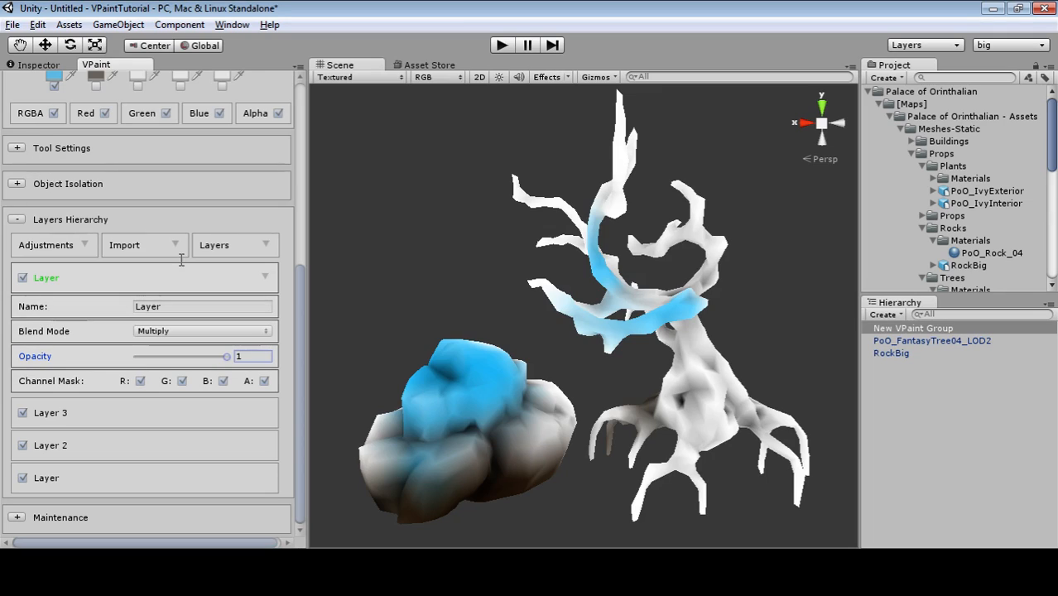
{"action": "left_click", "coordinate": [93, 245]}
{"action": "left_click", "coordinate": [151, 219]}
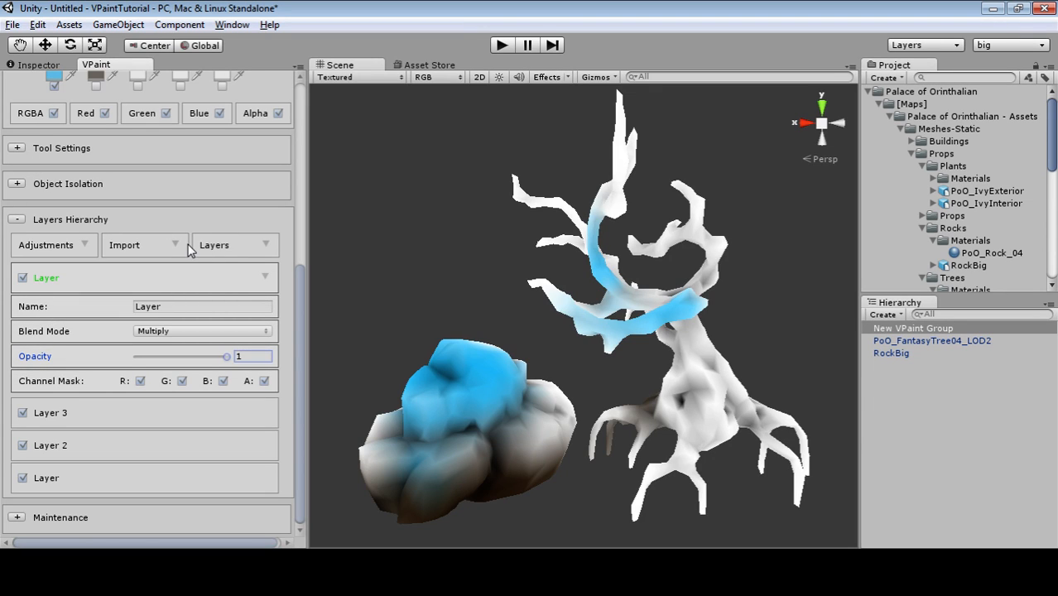